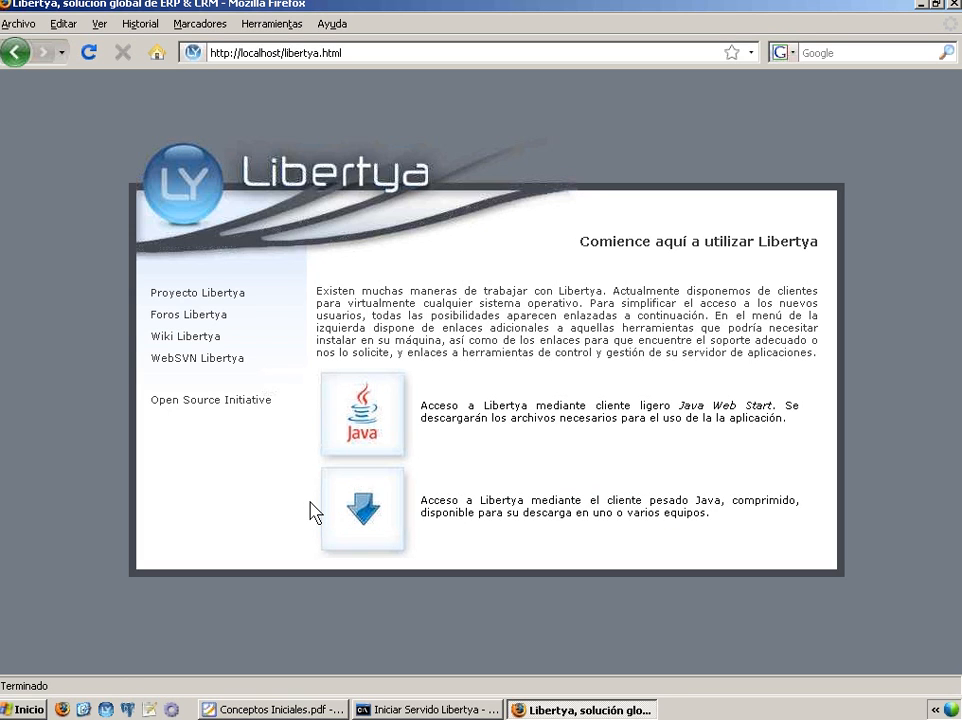
# - Launch Libertya's light Java Web Start client from its web page and open the server connection parameters
pyautogui.click(352, 422)
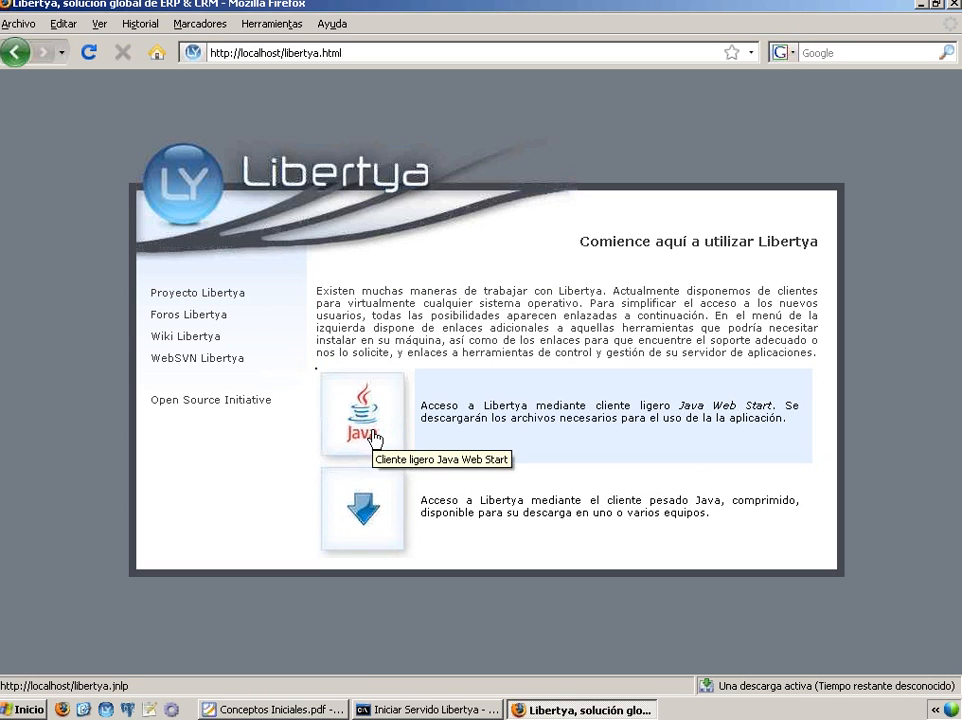
pyautogui.click(922, 6)
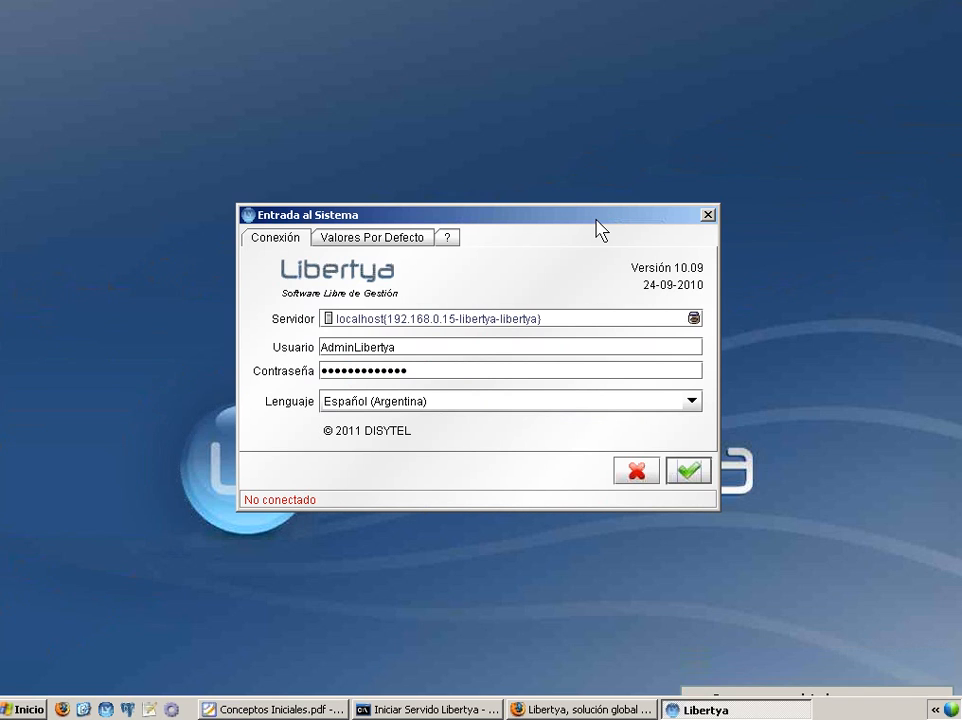
pyautogui.click(694, 319)
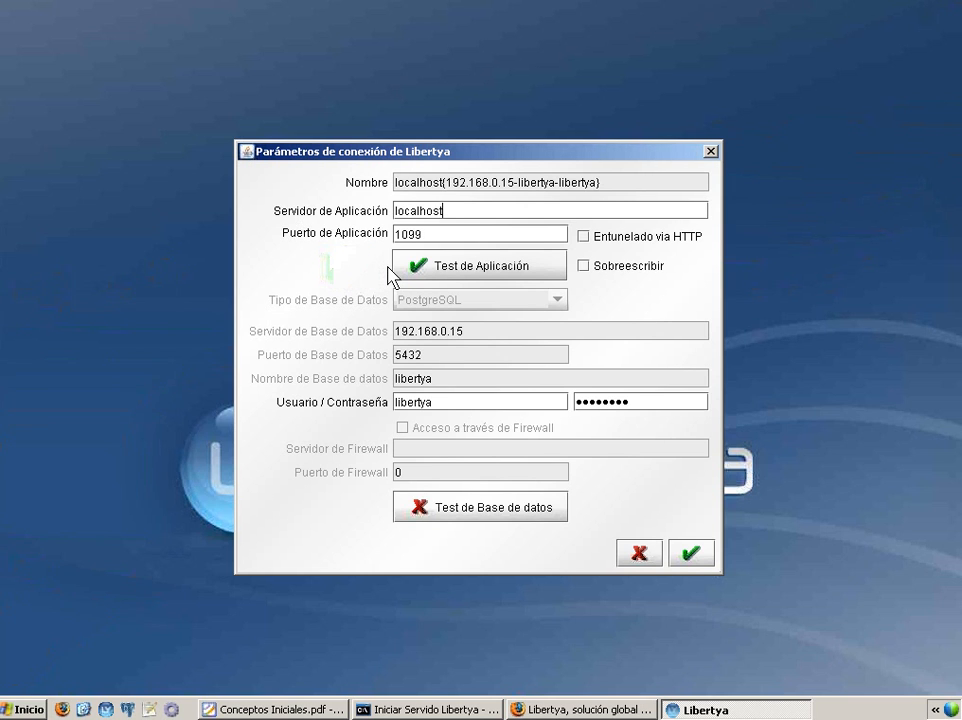
# - Test the application server connection, stopping the Libertya server and running the same test again
pyautogui.click(468, 276)
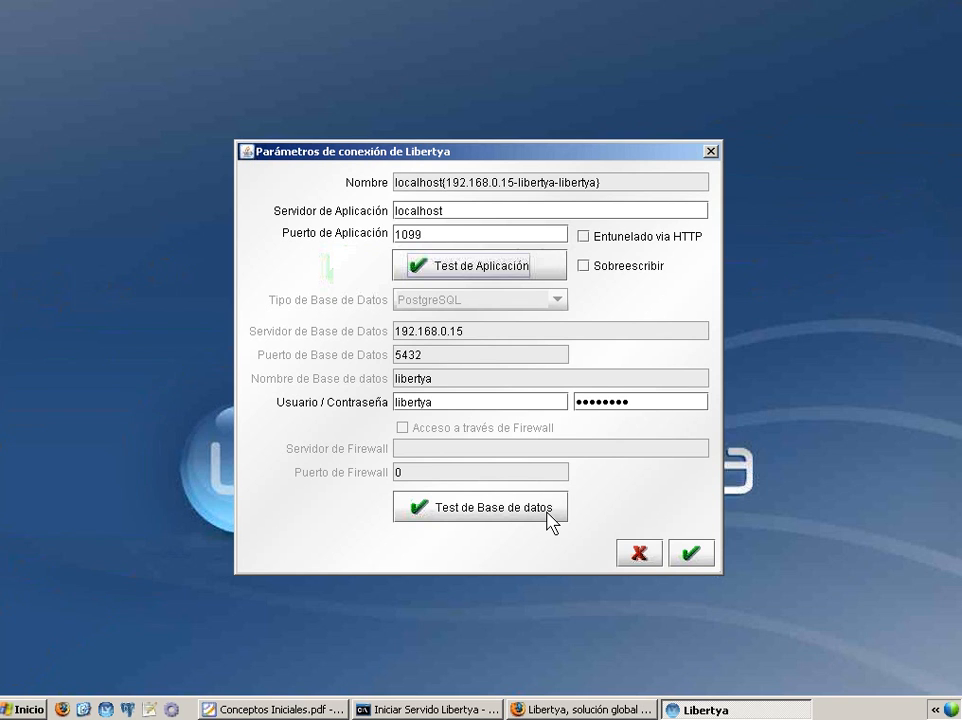
pyautogui.click(172, 709)
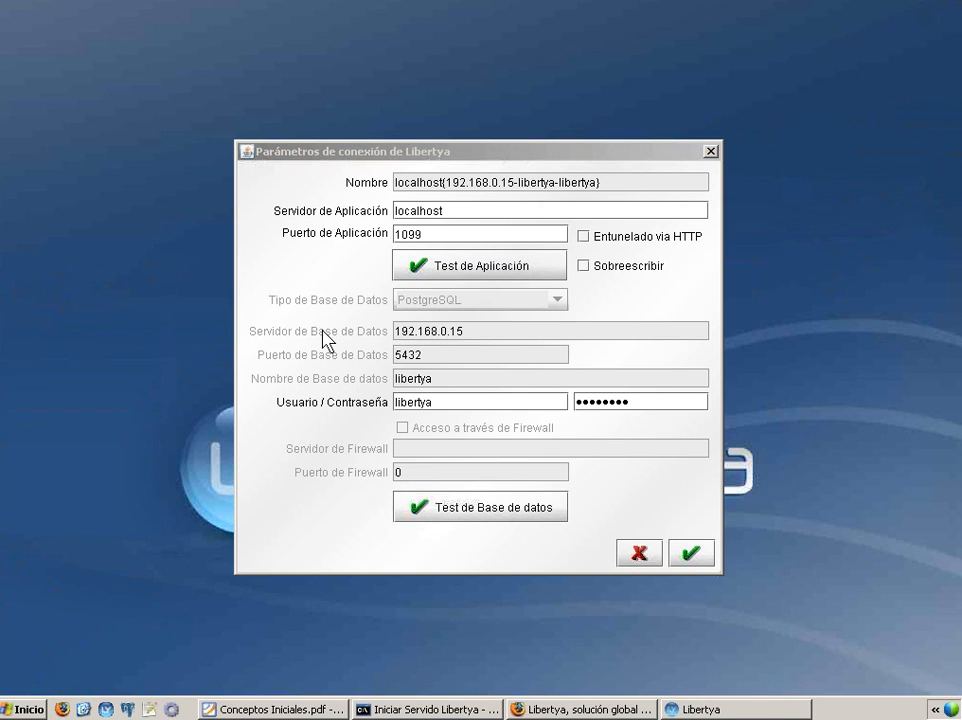
pyautogui.click(437, 266)
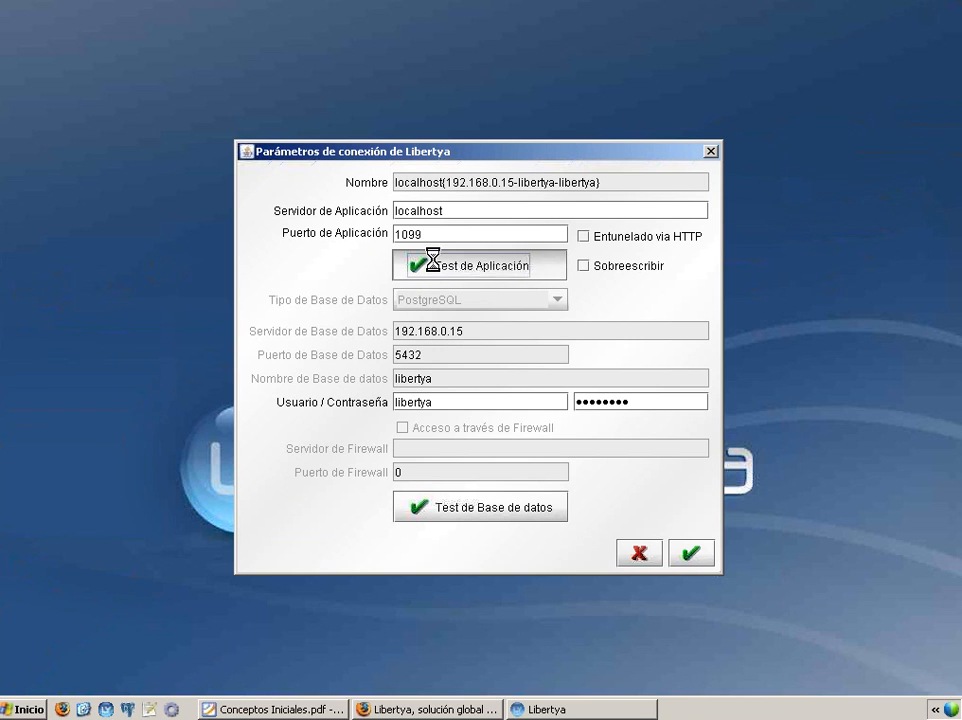
# - Review the application server field and the database server, port, name, user and password fields in the connection parameters
pyautogui.doubleClick(455, 209)
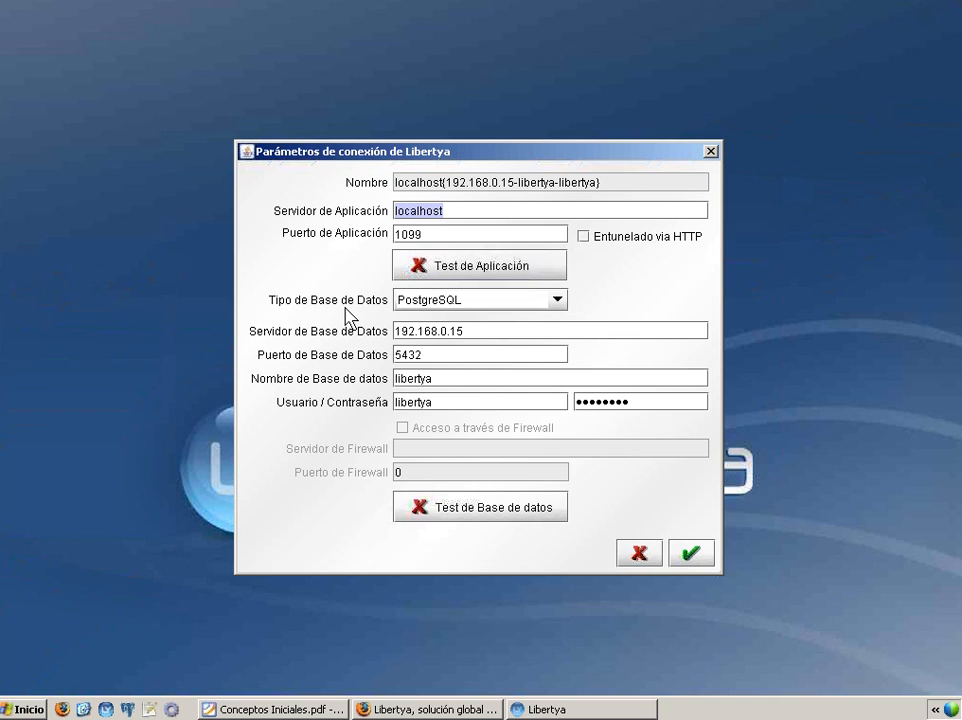
pyautogui.click(468, 330)
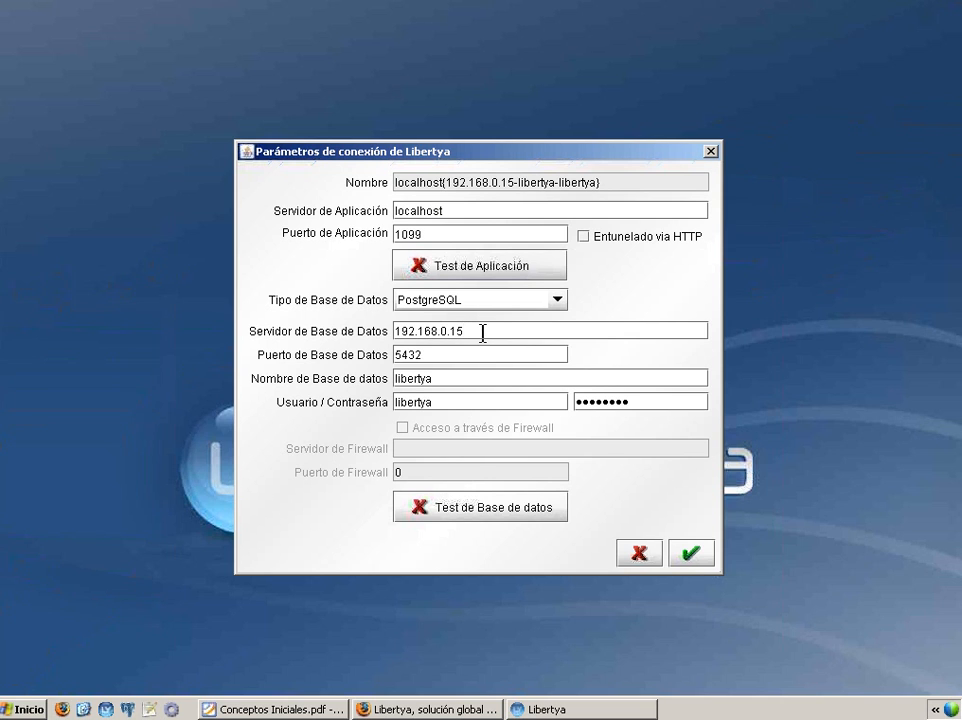
pyautogui.moveTo(483, 333); pyautogui.dragTo(386, 330)
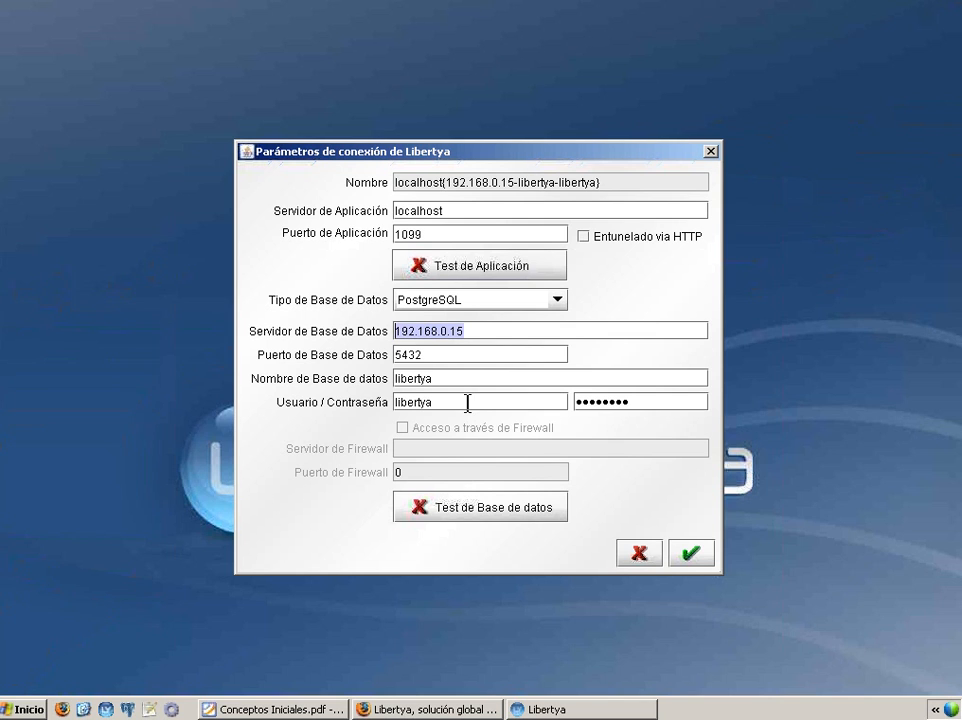
pyautogui.click(430, 356)
pyautogui.doubleClick(430, 356)
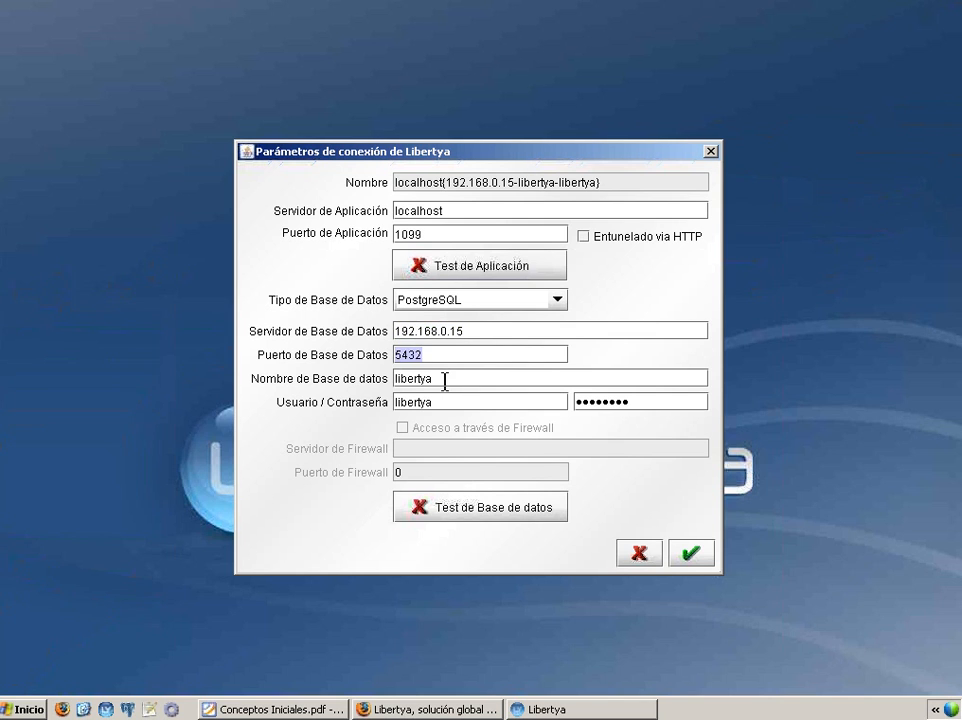
pyautogui.doubleClick(444, 380)
pyautogui.doubleClick(447, 404)
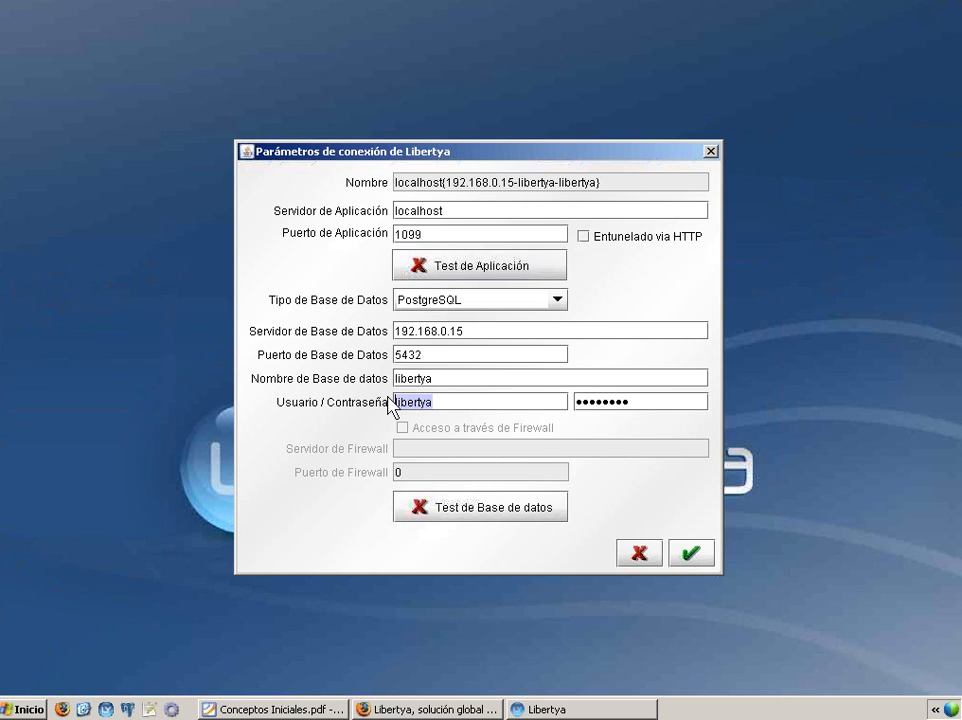
pyautogui.doubleClick(610, 402)
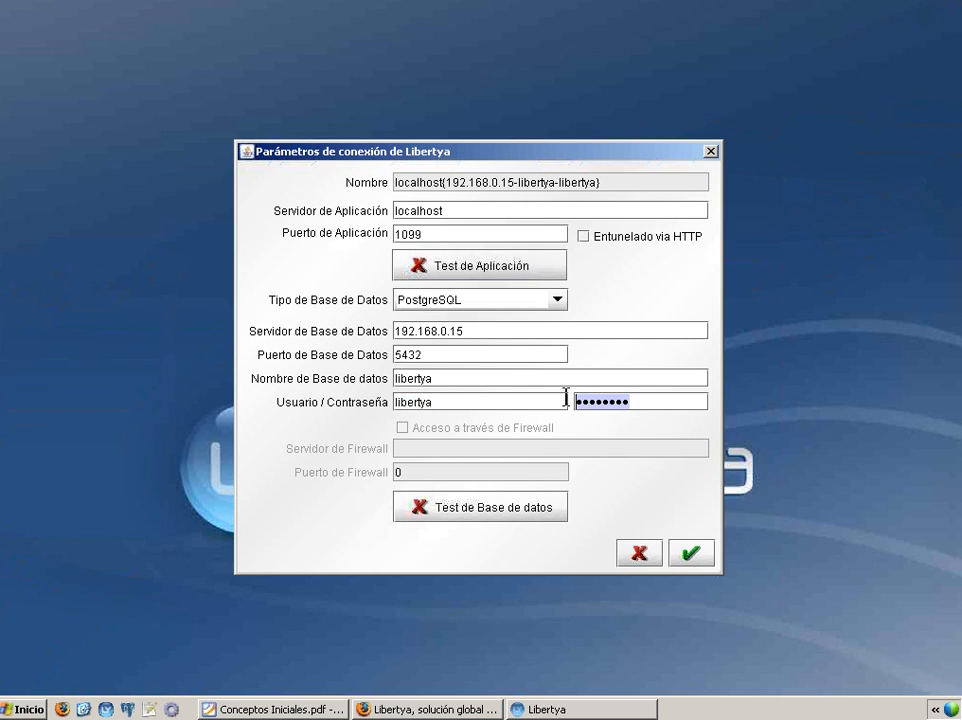
pyautogui.click(455, 378)
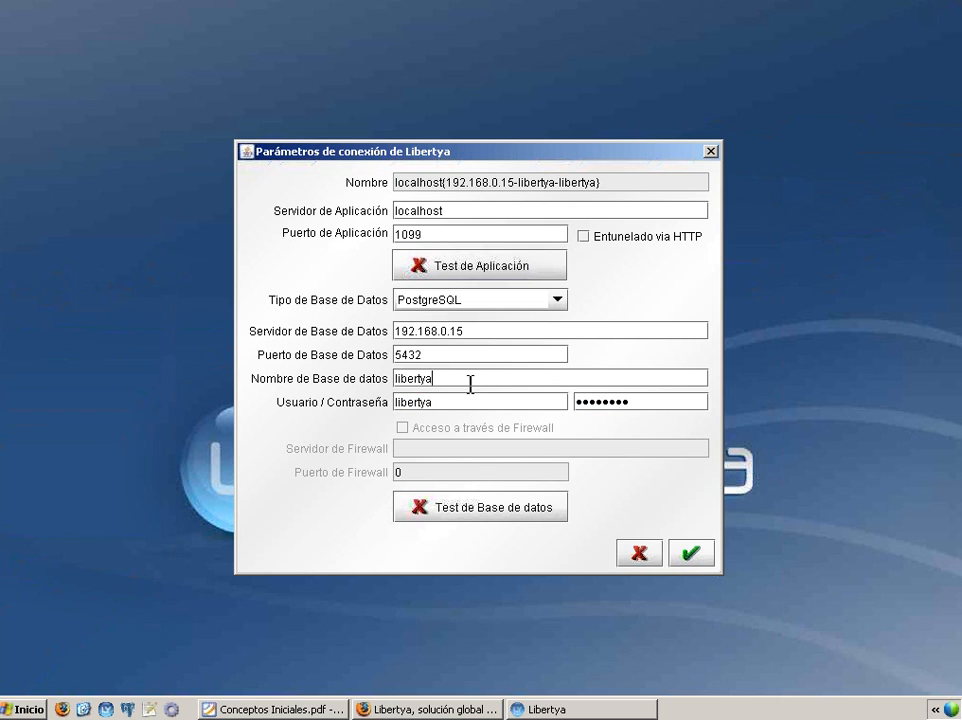
pyautogui.moveTo(455, 386); pyautogui.dragTo(376, 372)
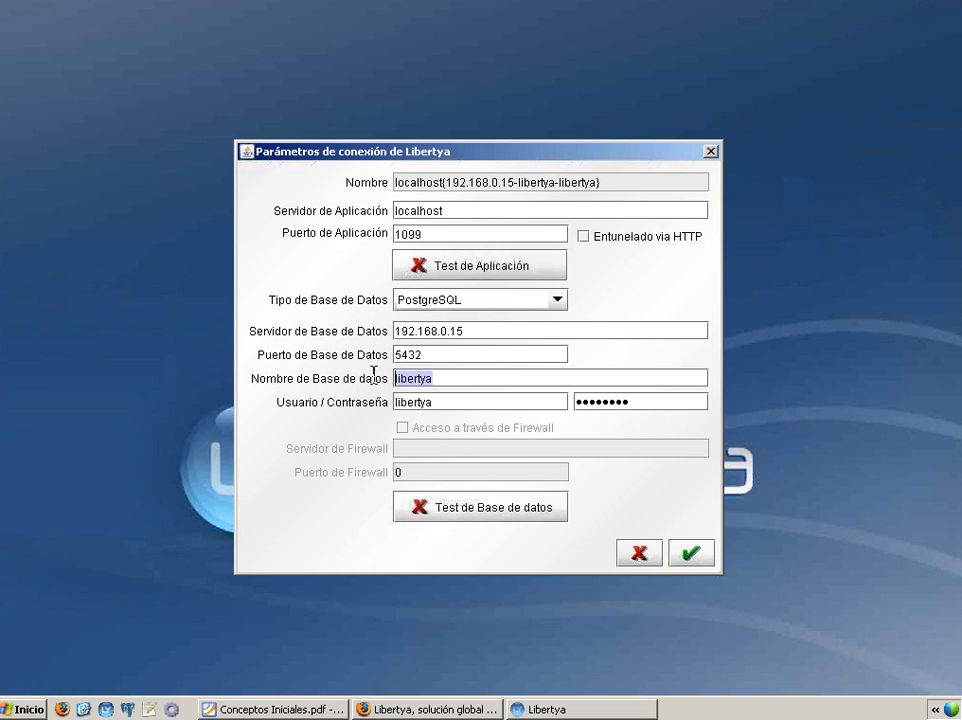
pyautogui.doubleClick(440, 400)
pyautogui.doubleClick(640, 401)
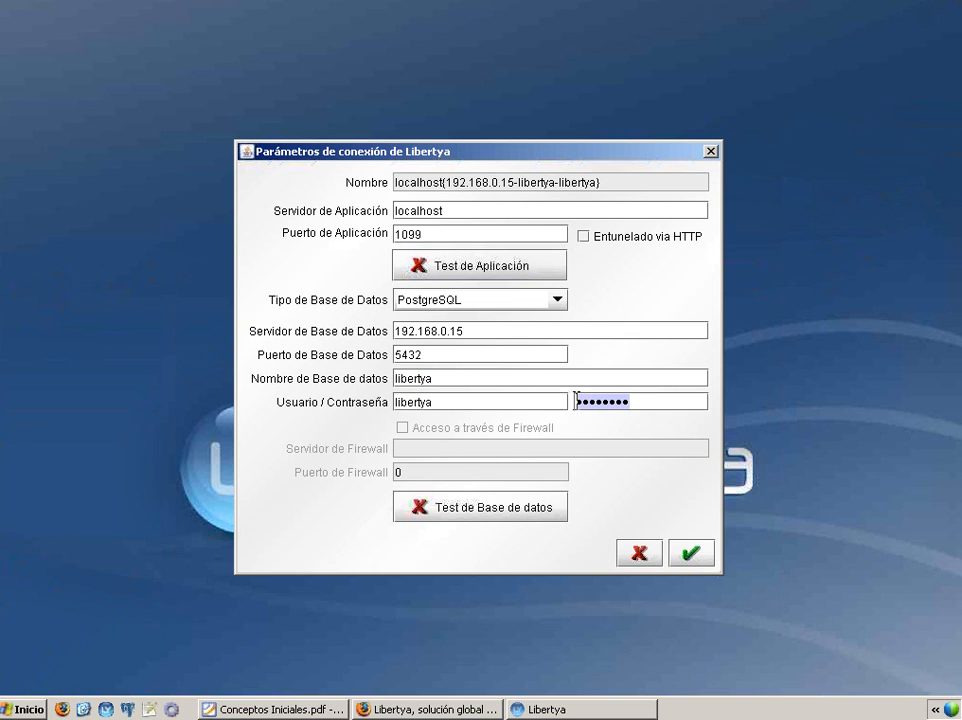
# - Test the database connection and accept the connection parameters
pyautogui.click(436, 512)
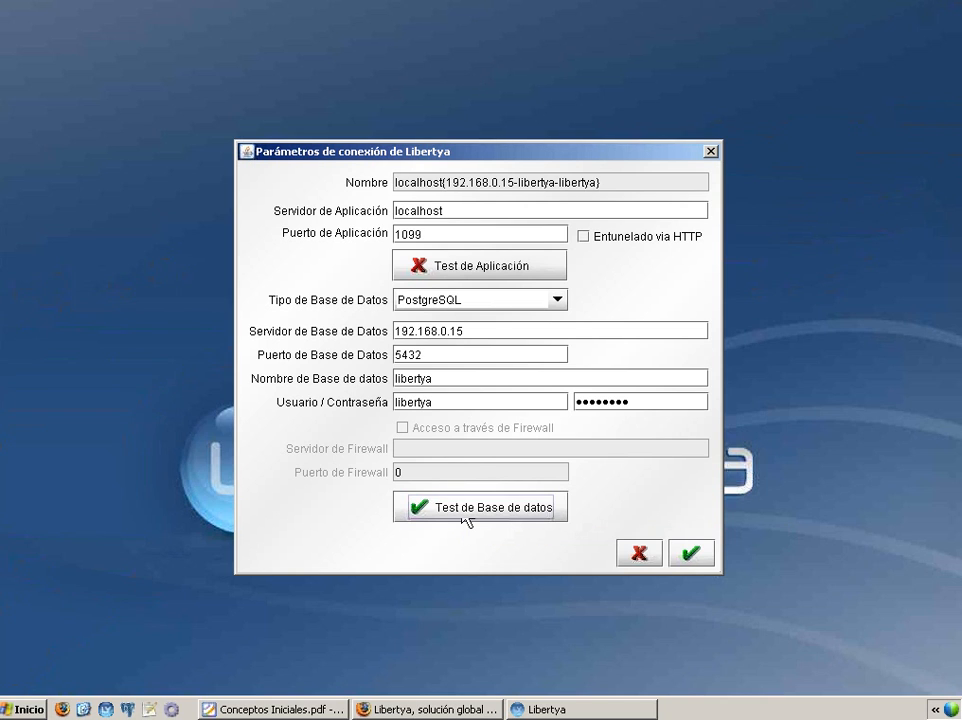
pyautogui.click(690, 553)
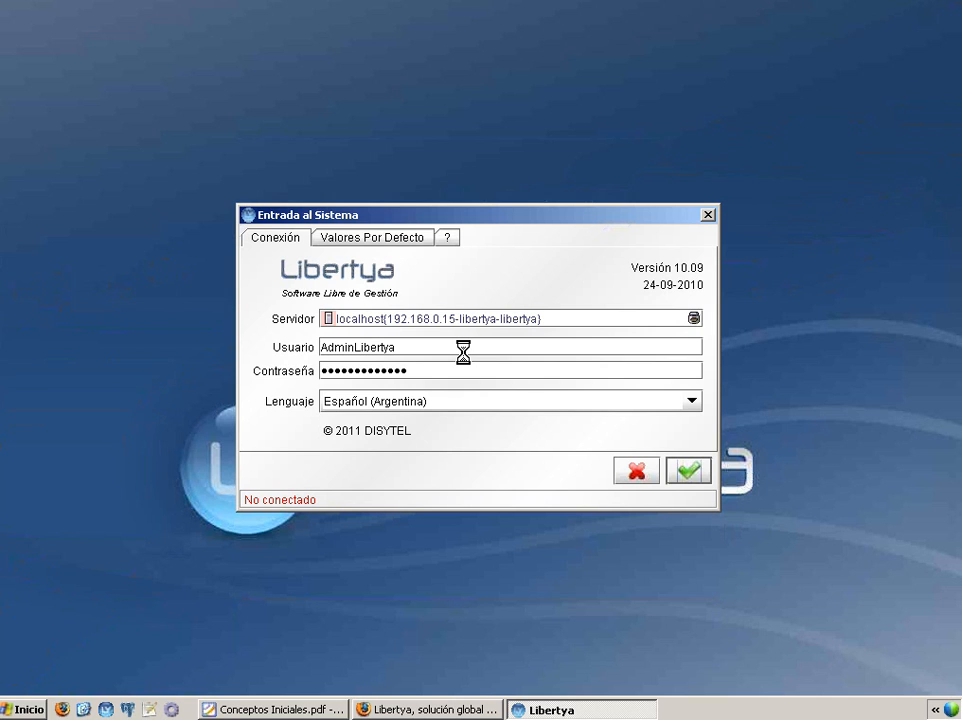
# - Log in to the system with the prefilled administrator credentials and the Español (Argentina) language
pyautogui.doubleClick(404, 344)
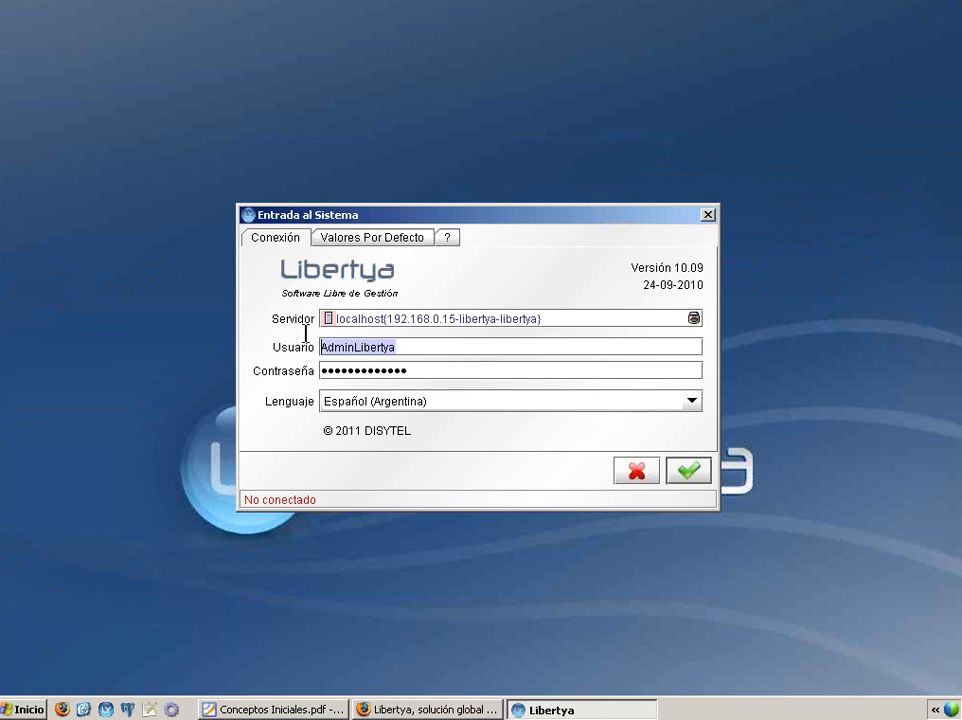
pyautogui.click(412, 370)
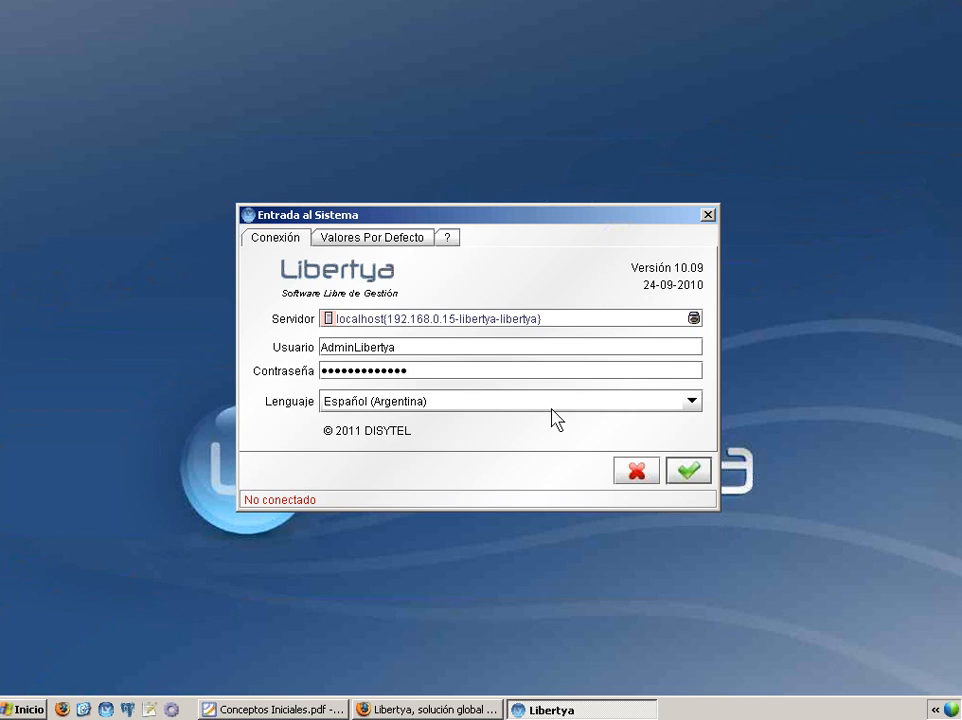
pyautogui.click(686, 471)
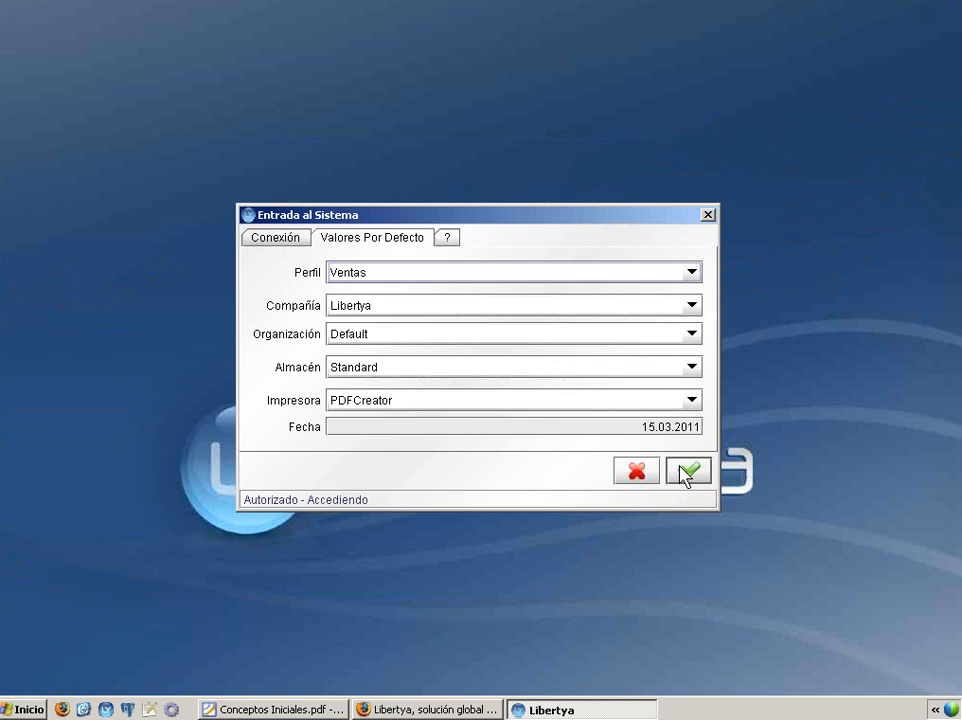
# - Choose the Ventas profile, the Libertya company and the Default organisation, and enter the system with these defaults
pyautogui.click(404, 280)
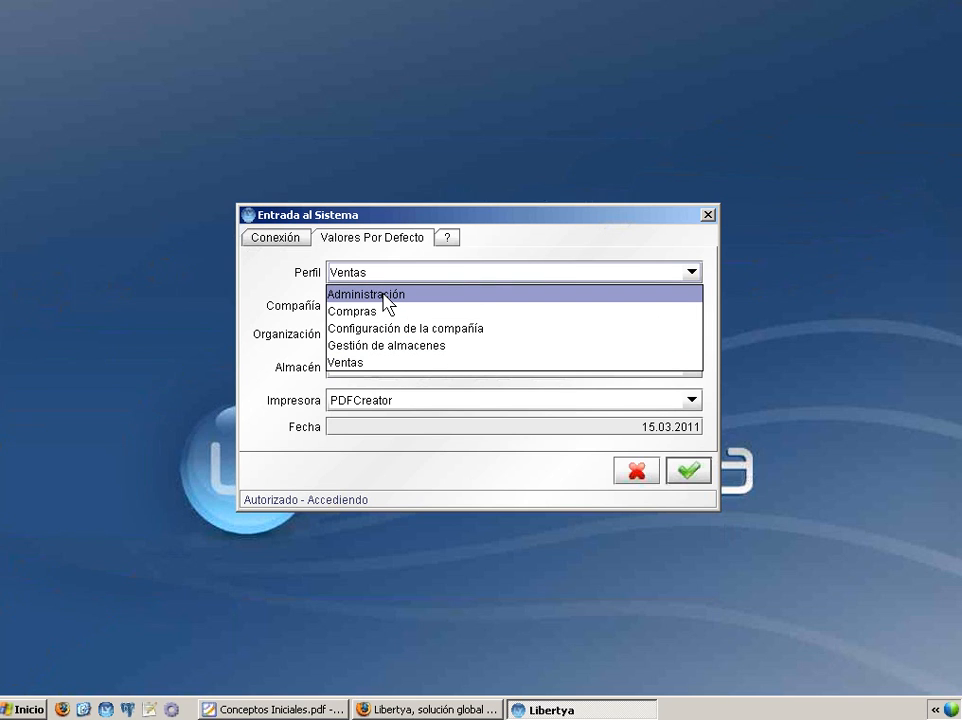
pyautogui.click(371, 363)
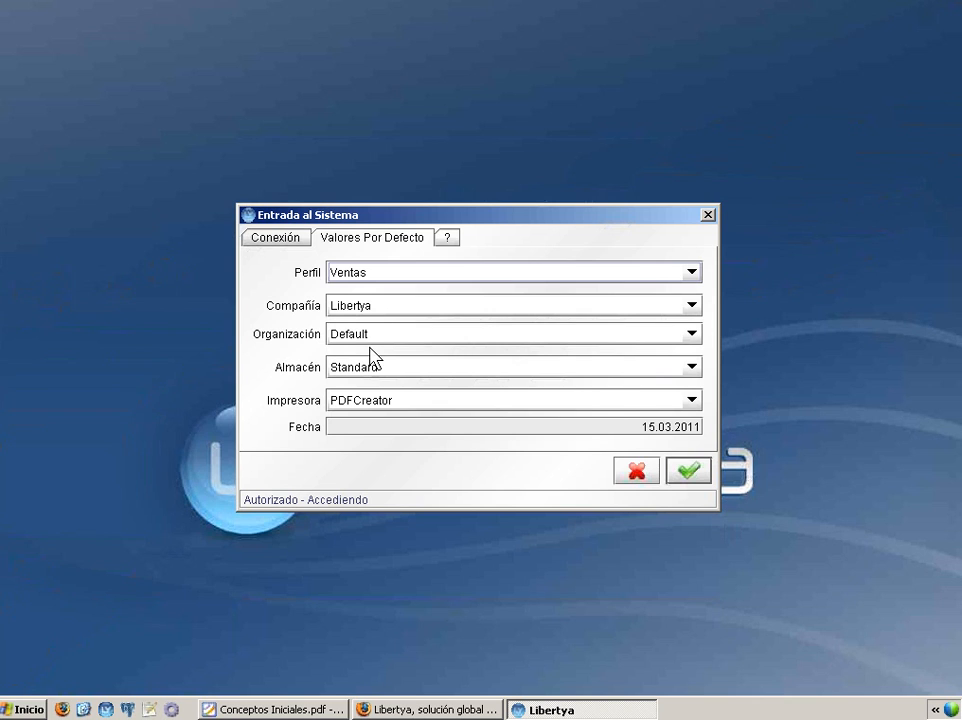
pyautogui.click(372, 306)
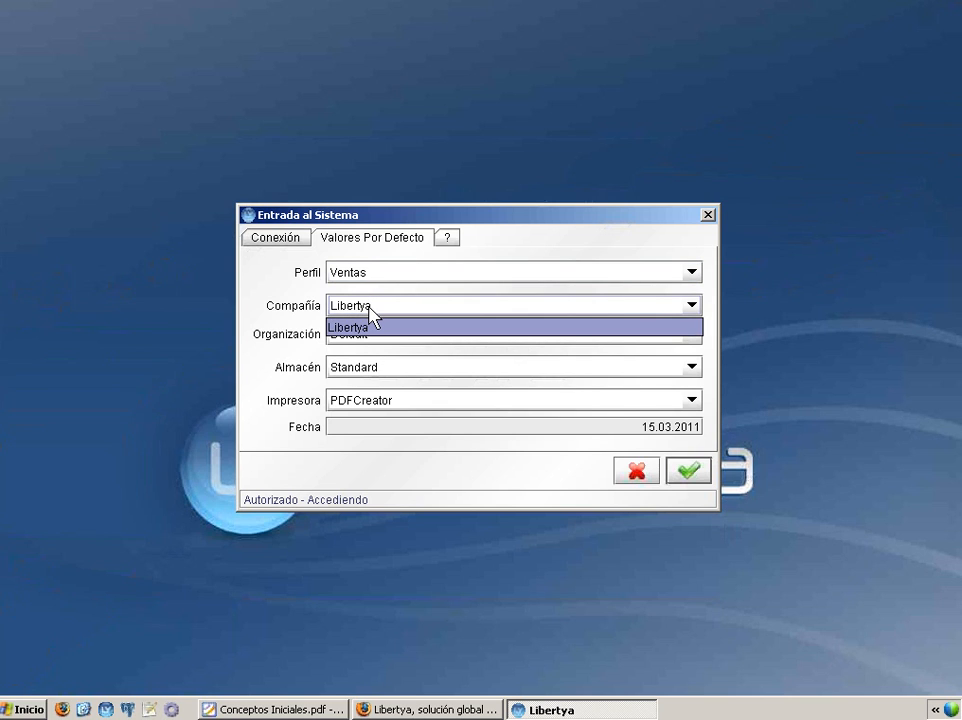
pyautogui.click(367, 314)
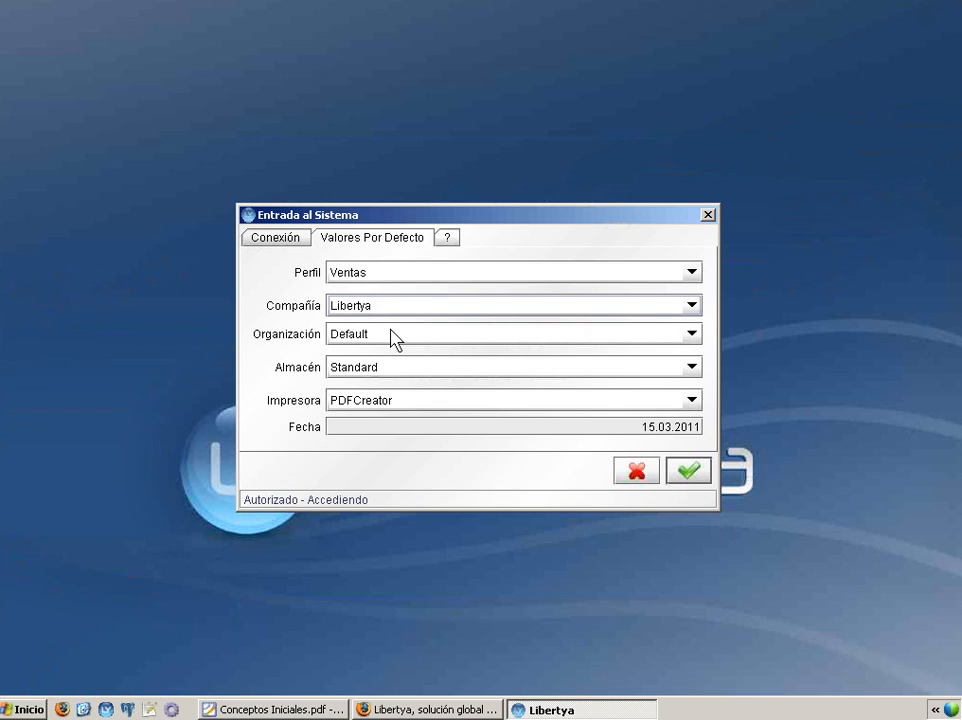
pyautogui.click(396, 333)
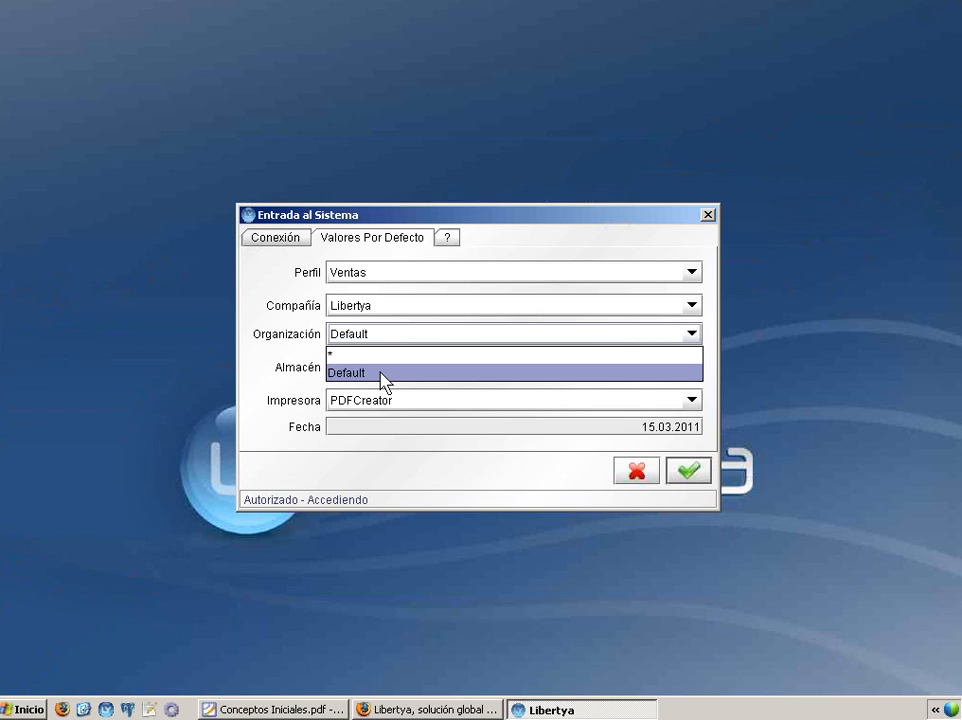
pyautogui.click(381, 376)
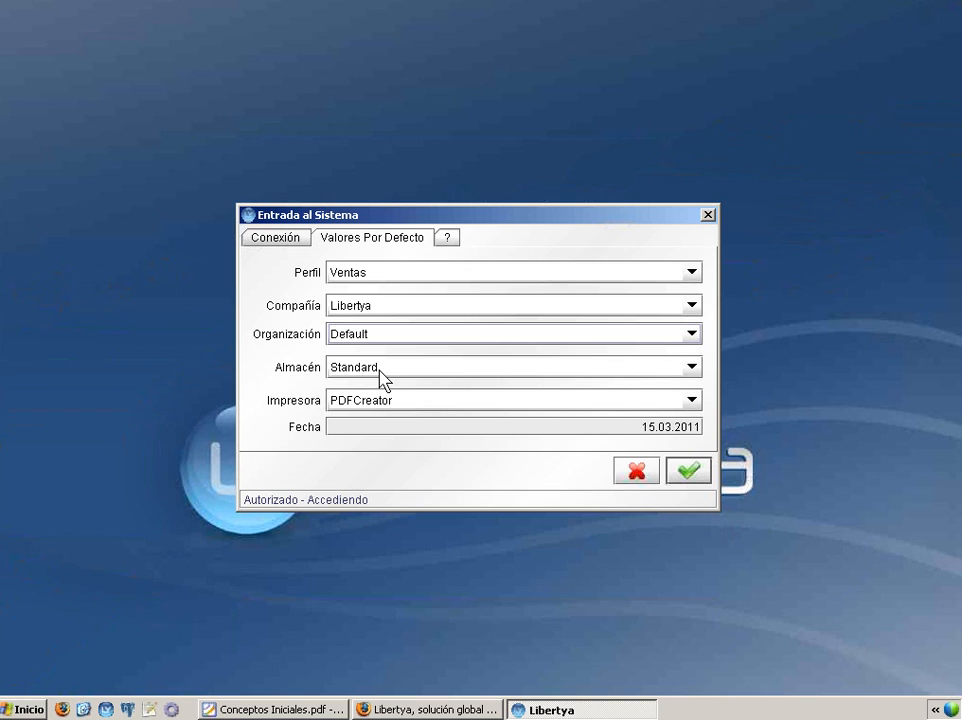
pyautogui.click(689, 472)
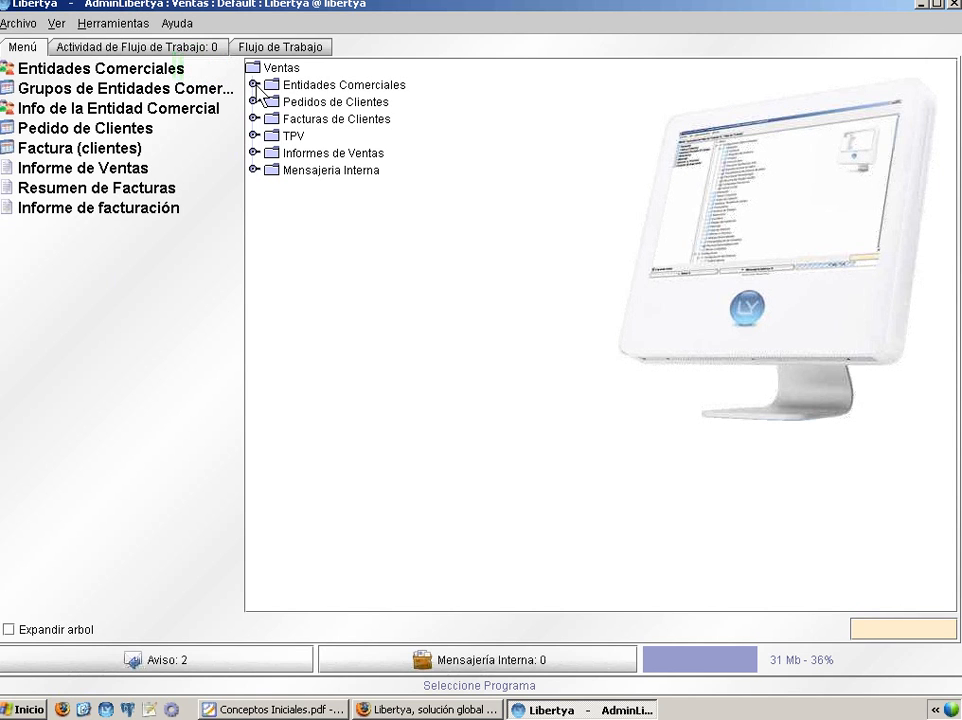
# - Expand the Entidades Comerciales, Pedidos de Clientes, Facturas de Clientes, TPV and Informes de Ventas folders of the Ventas tree
pyautogui.click(254, 85)
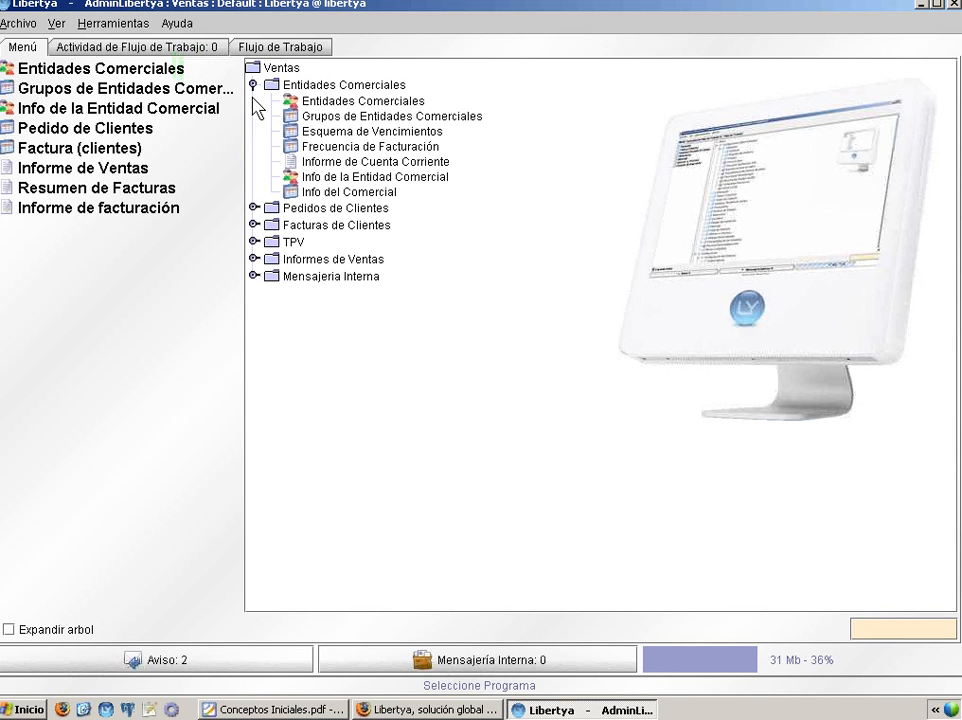
pyautogui.click(254, 208)
pyautogui.click(254, 240)
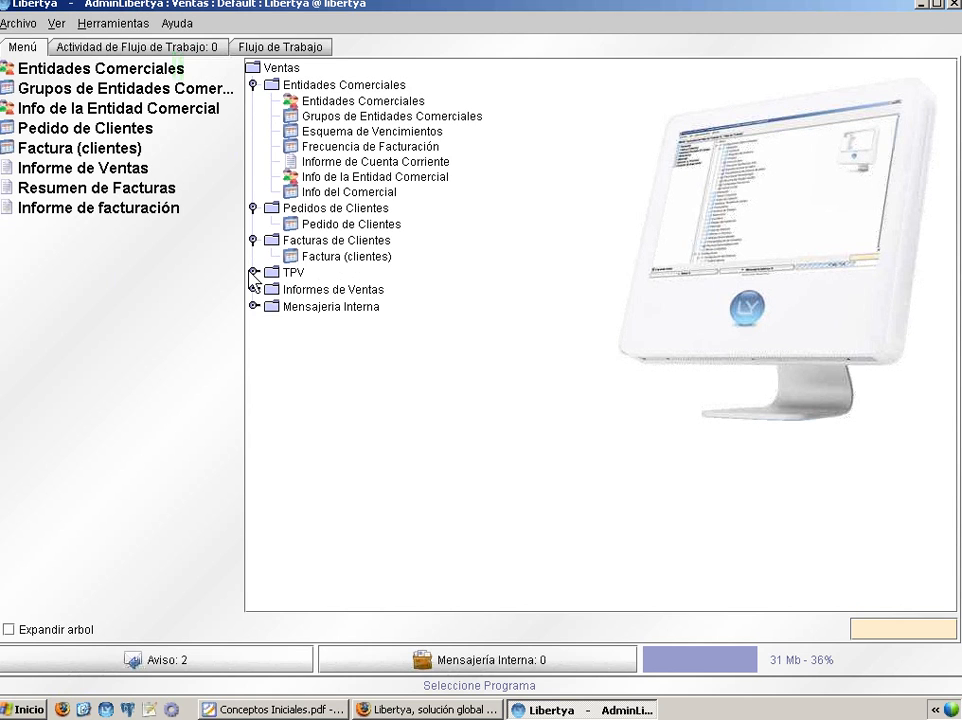
pyautogui.click(254, 272)
pyautogui.click(254, 335)
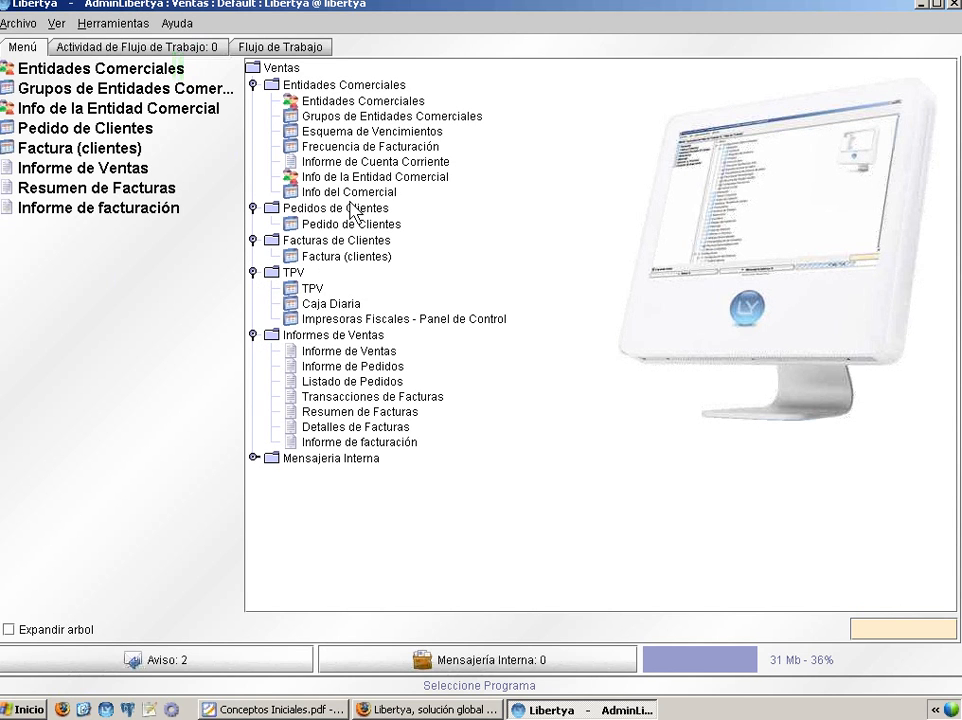
pyautogui.click(336, 132)
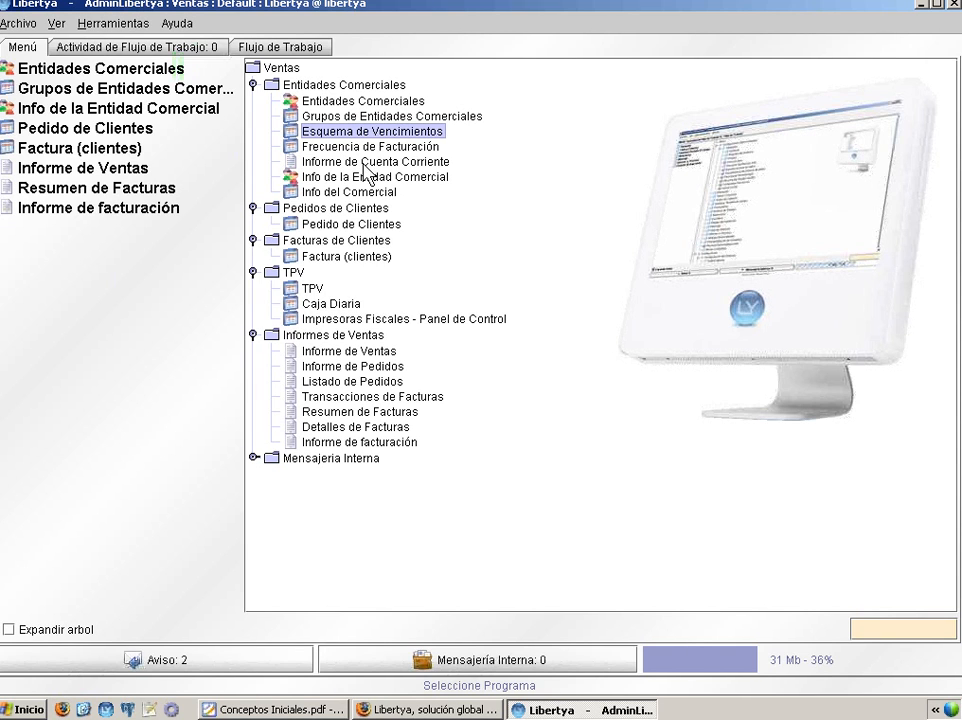
pyautogui.click(369, 161)
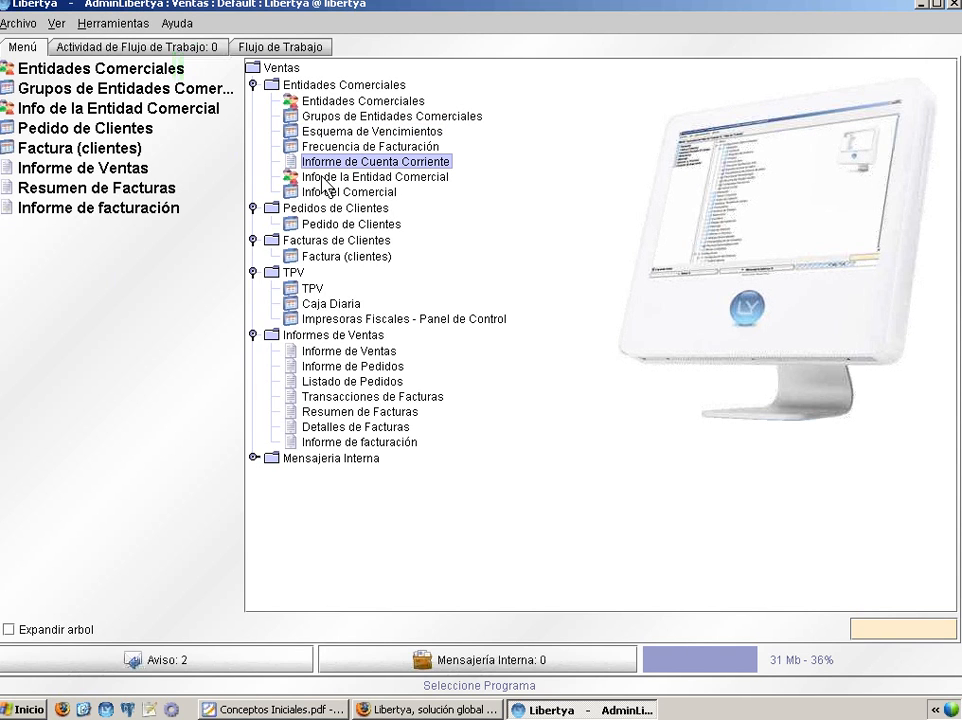
pyautogui.click(328, 104)
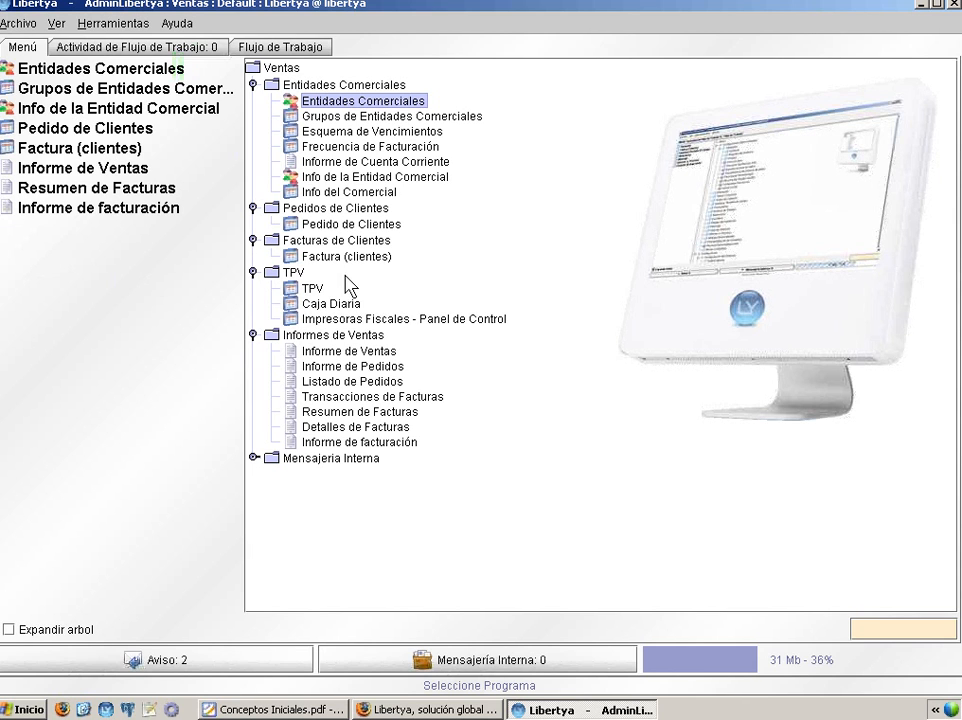
# - Add Informe de Cuenta Corriente from the Entidades Comerciales folder to the shortcut bar
pyautogui.click(366, 161)
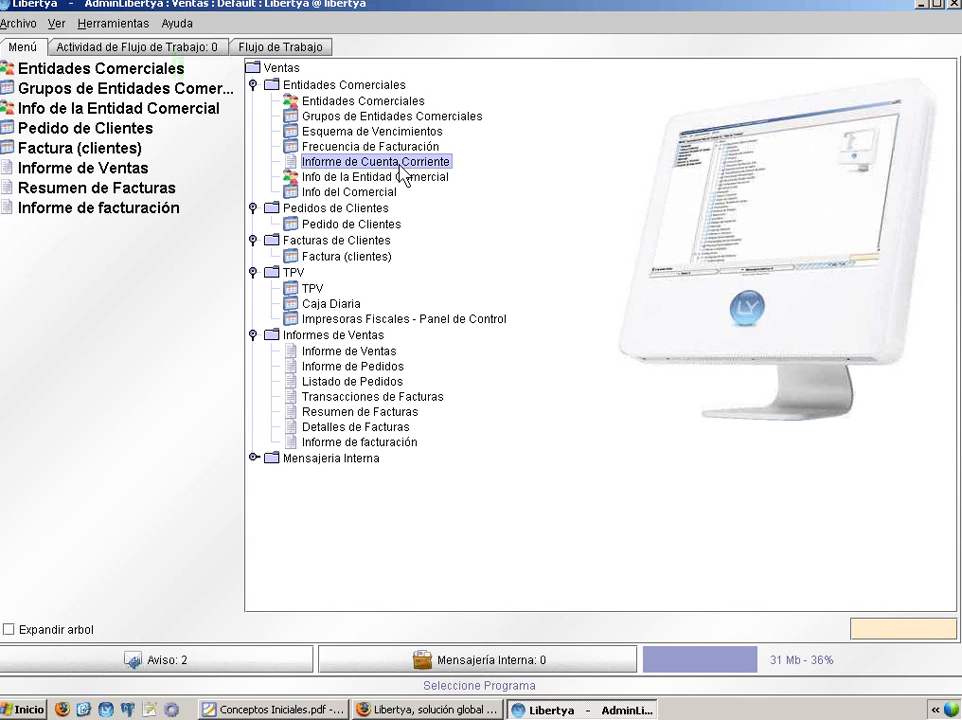
pyautogui.rightClick(402, 172)
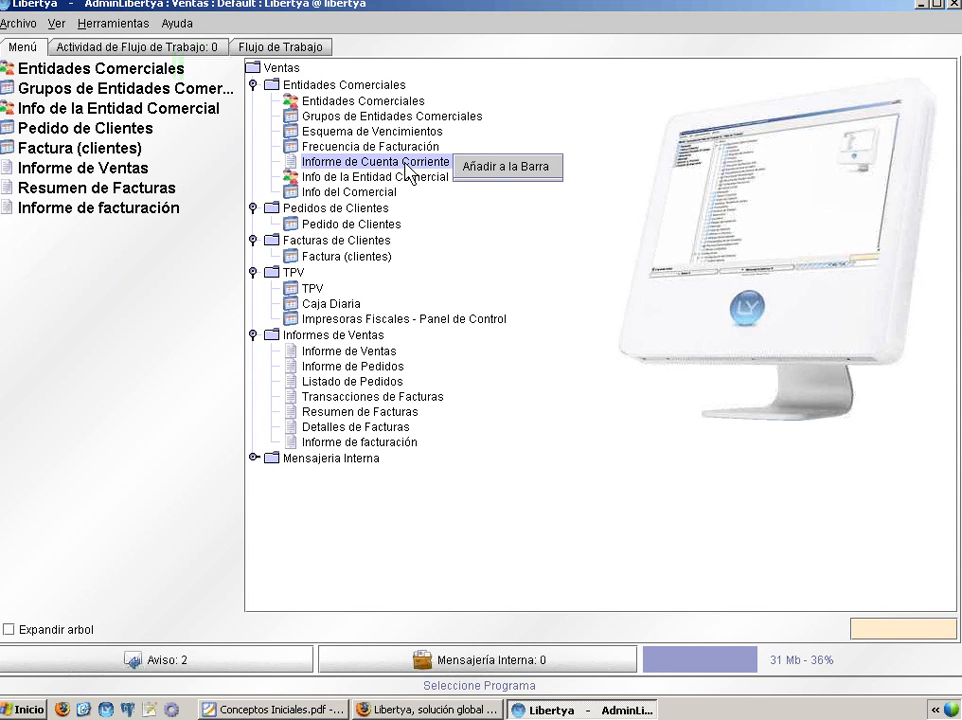
pyautogui.click(494, 174)
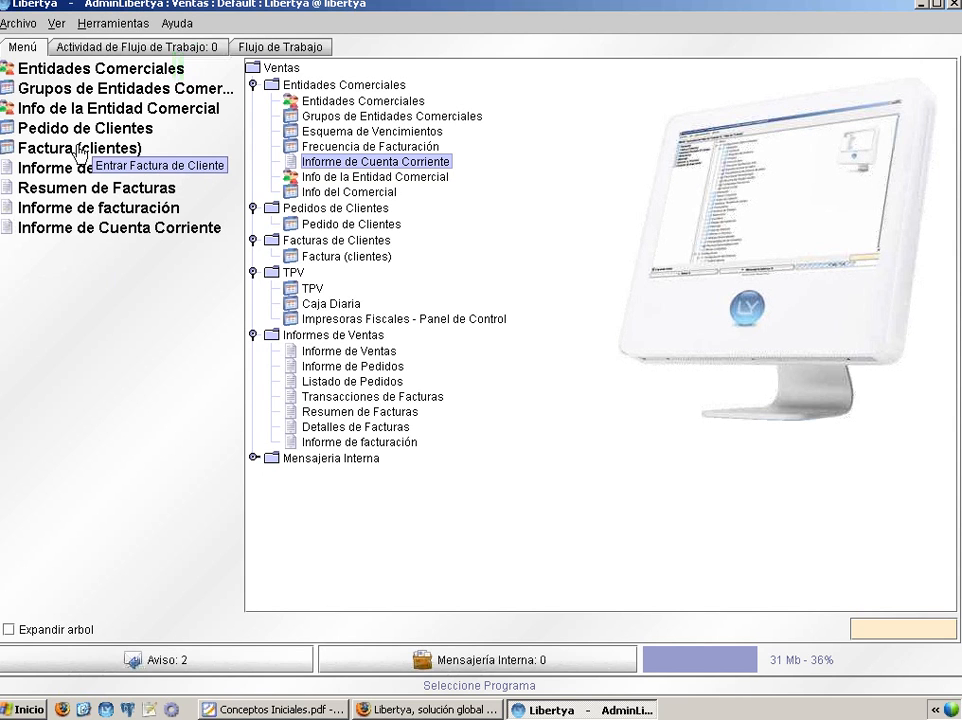
# - Open the Entidades Comerciales window from the shortcut bar to view it, and close it again
pyautogui.click(60, 74)
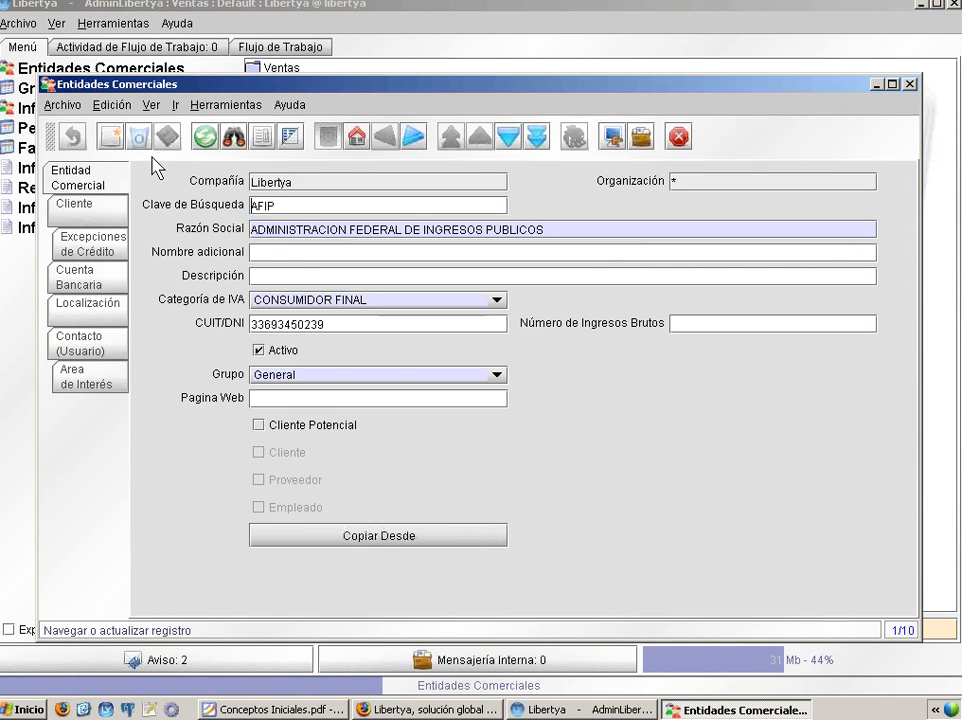
pyautogui.click(910, 85)
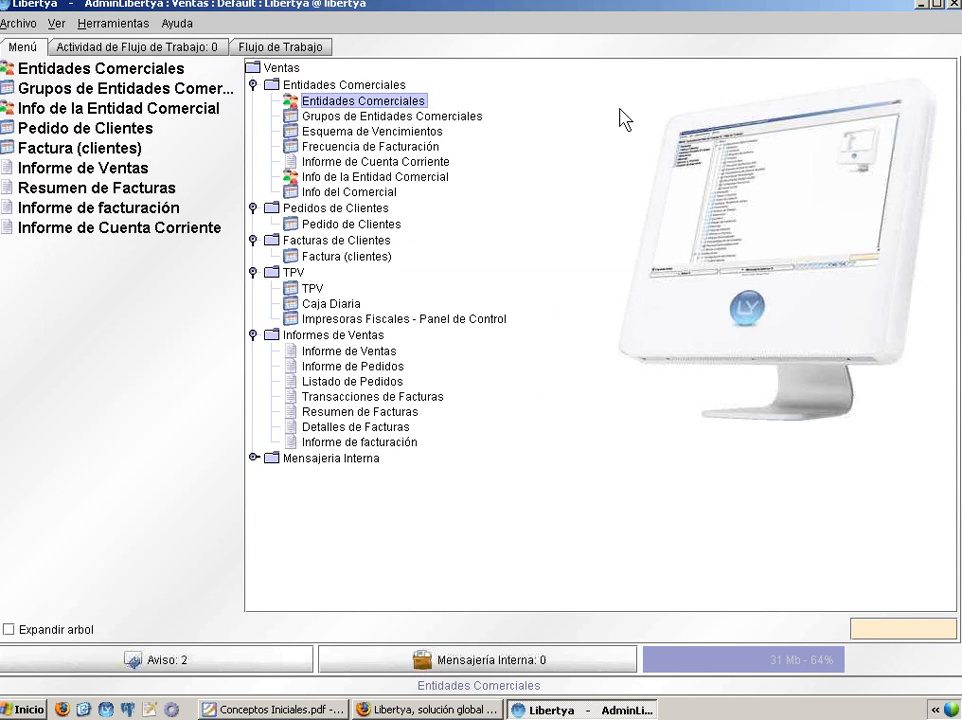
# - Collapse the Entidades Comerciales, Pedidos de Clientes, Facturas de Clientes, TPV and Informes de Ventas folders of the Ventas tree
pyautogui.click(253, 84)
pyautogui.click(253, 101)
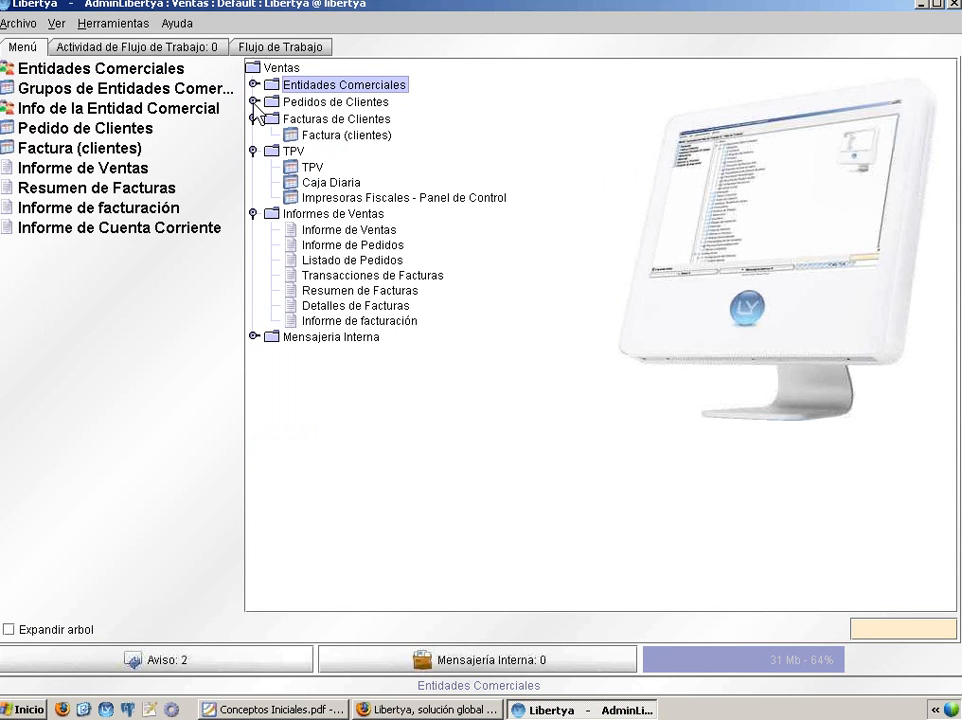
pyautogui.click(253, 118)
pyautogui.click(253, 135)
pyautogui.click(253, 152)
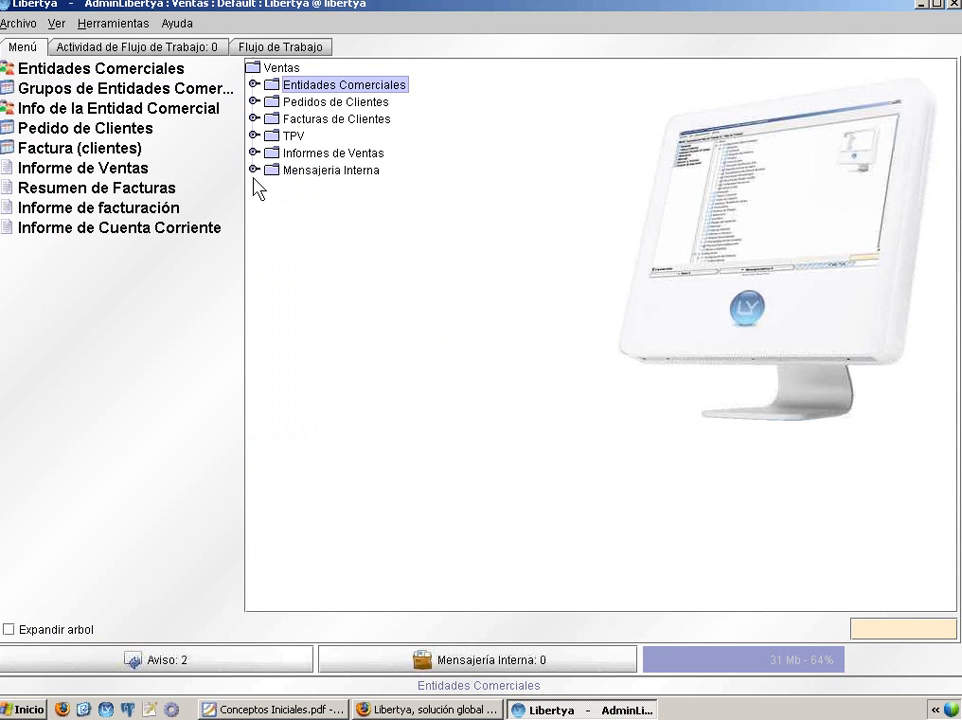
# - Search the main menu for "entidades" and open the Entidades Comerciales window from the match
pyautogui.click(857, 628)
pyautogui.write('e')
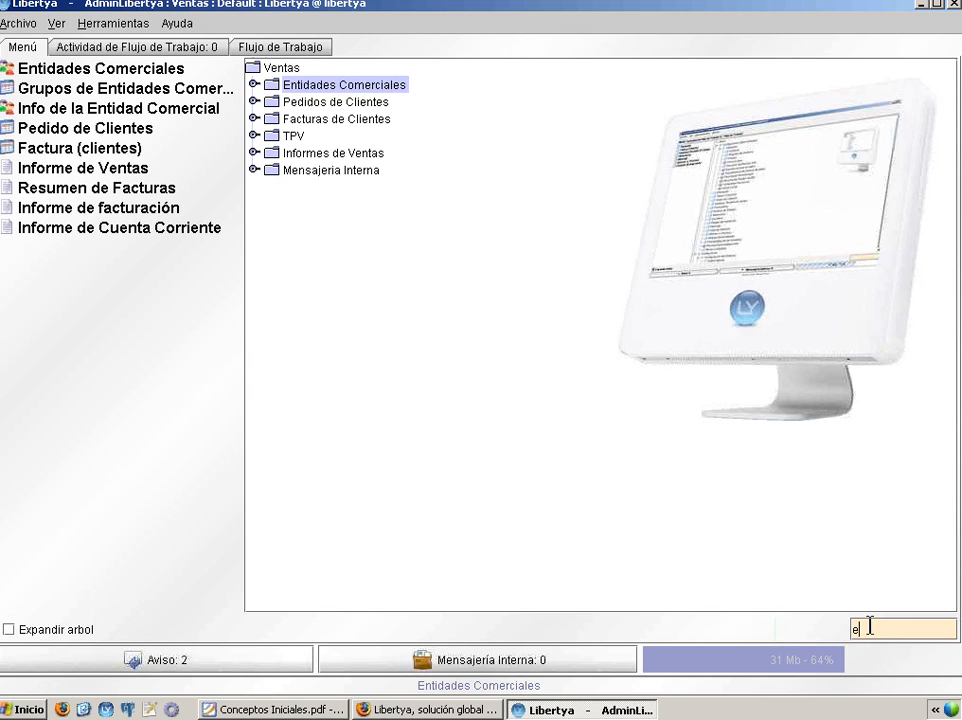
pyautogui.write('ntidades')
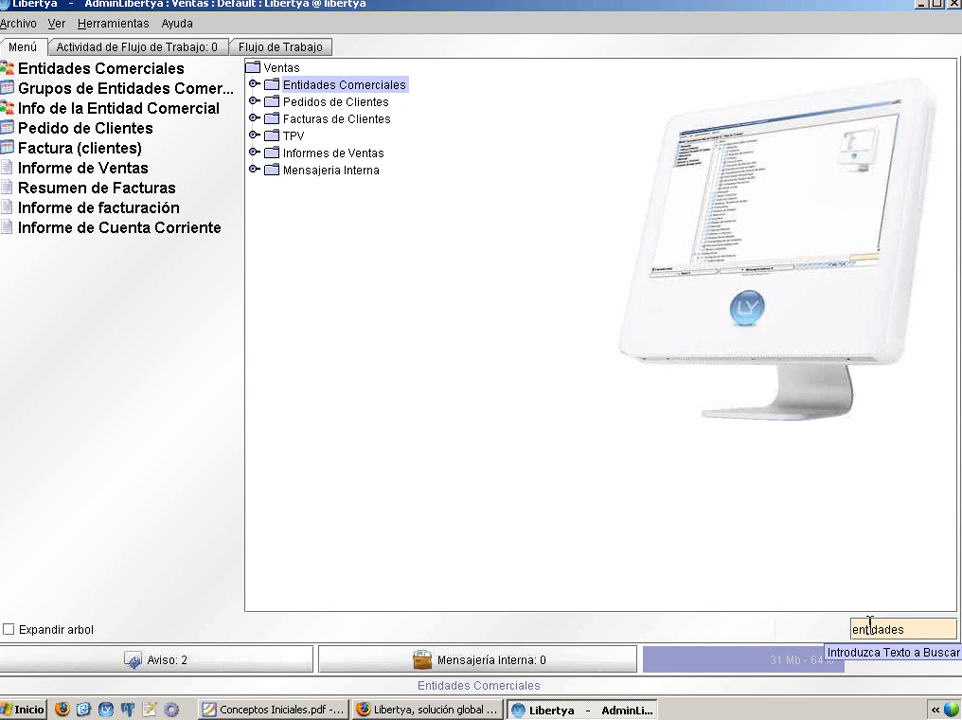
pyautogui.press('Return')
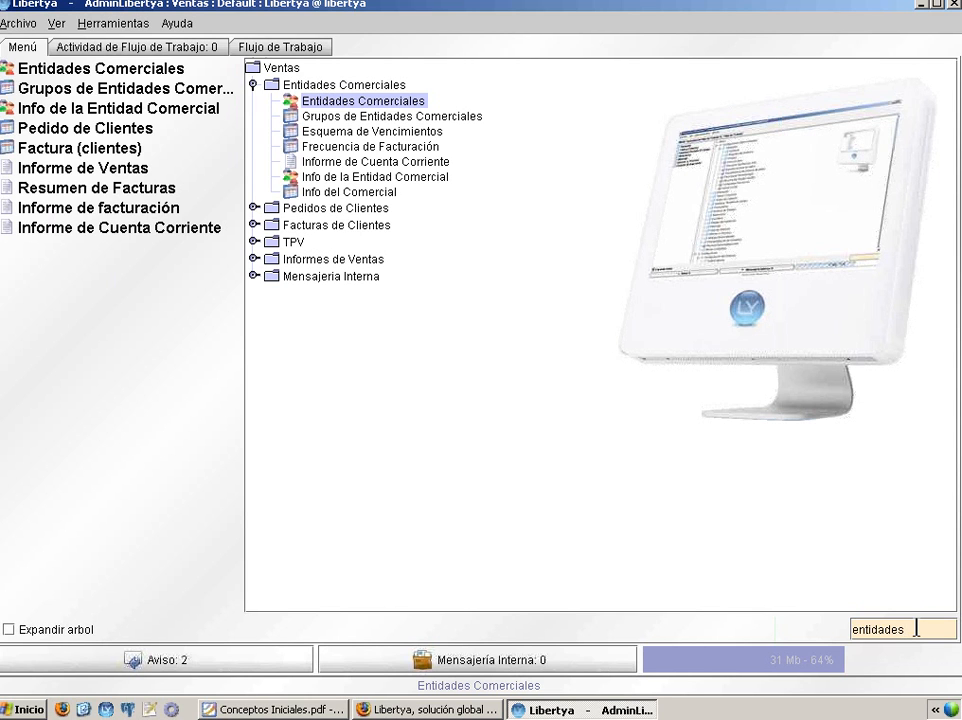
pyautogui.press('Return')
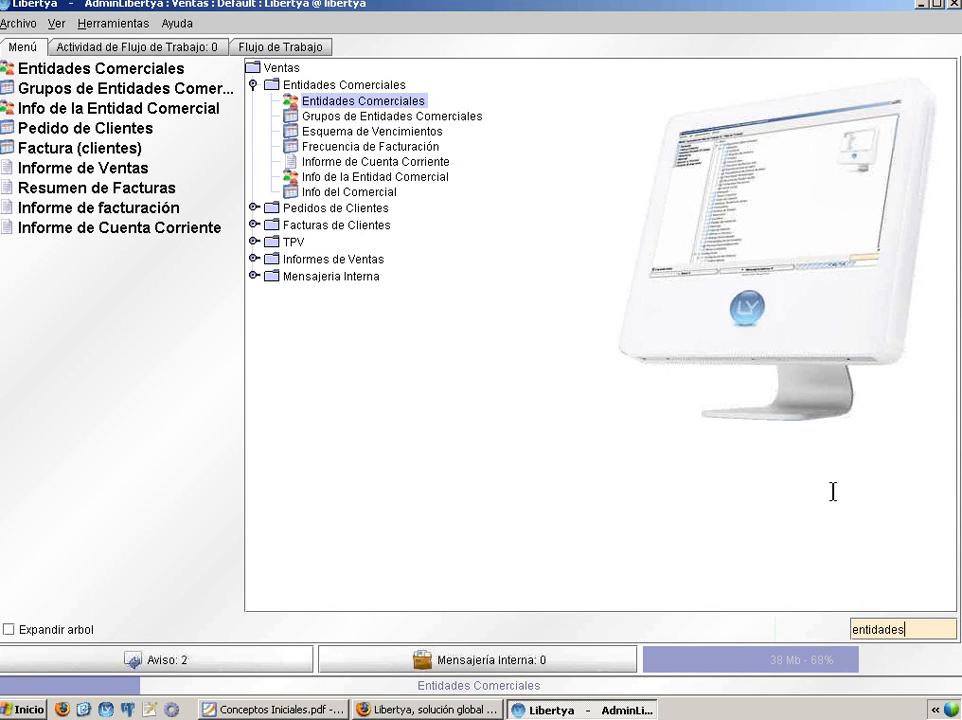
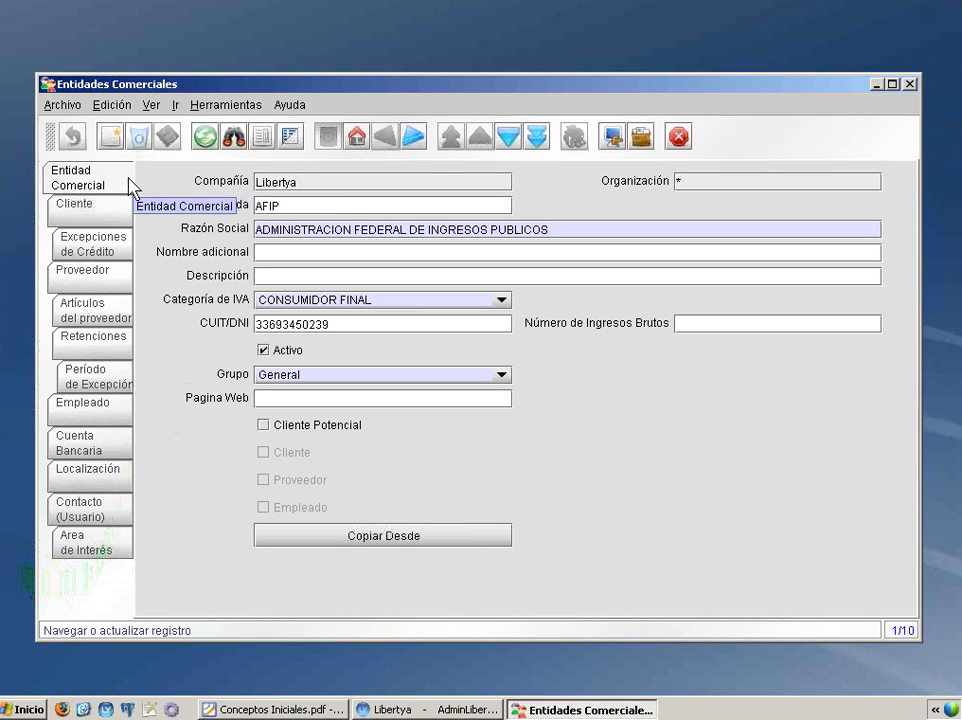
# - Mark the AFIP entity as Cliente to examine its customer parameters, and discard the change
pyautogui.click(91, 208)
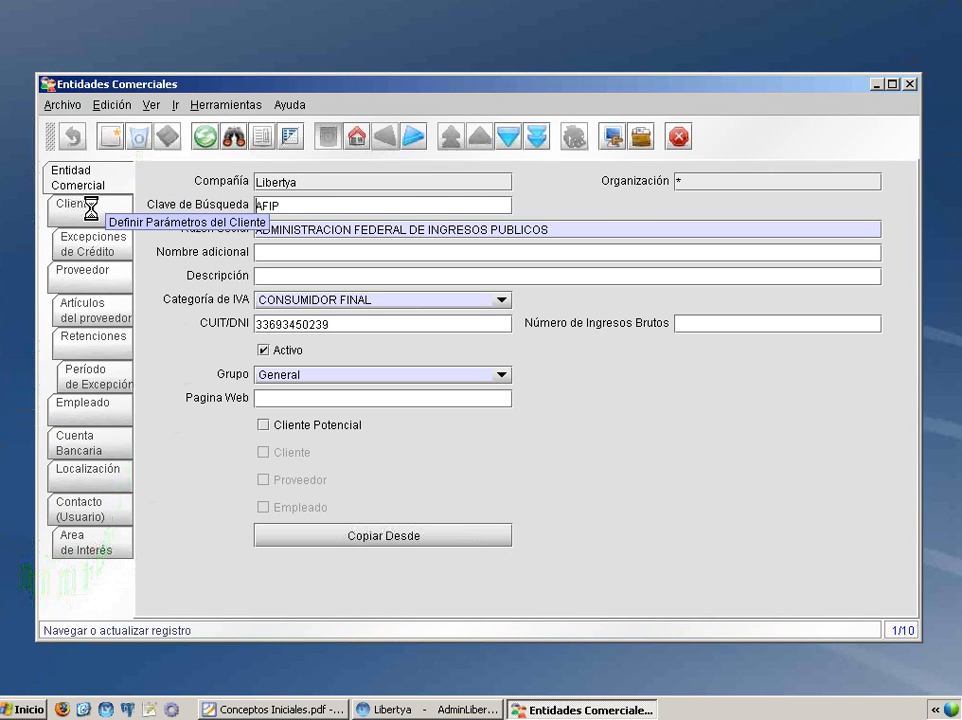
pyautogui.click(292, 261)
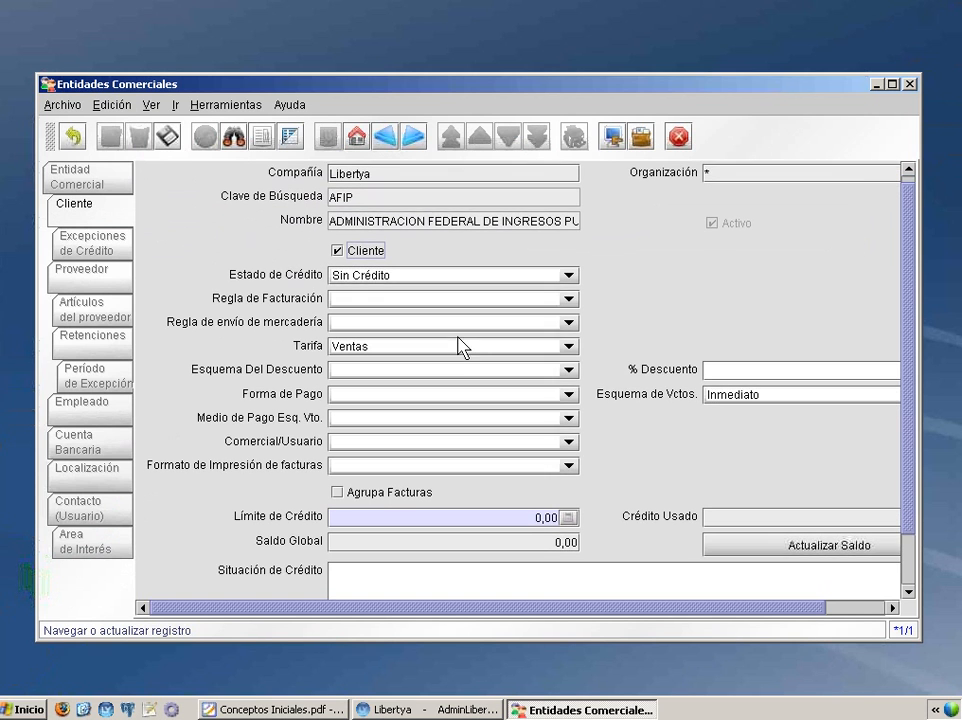
pyautogui.scroll(-1, 410, 318)
pyautogui.scroll(-3, 412, 310)
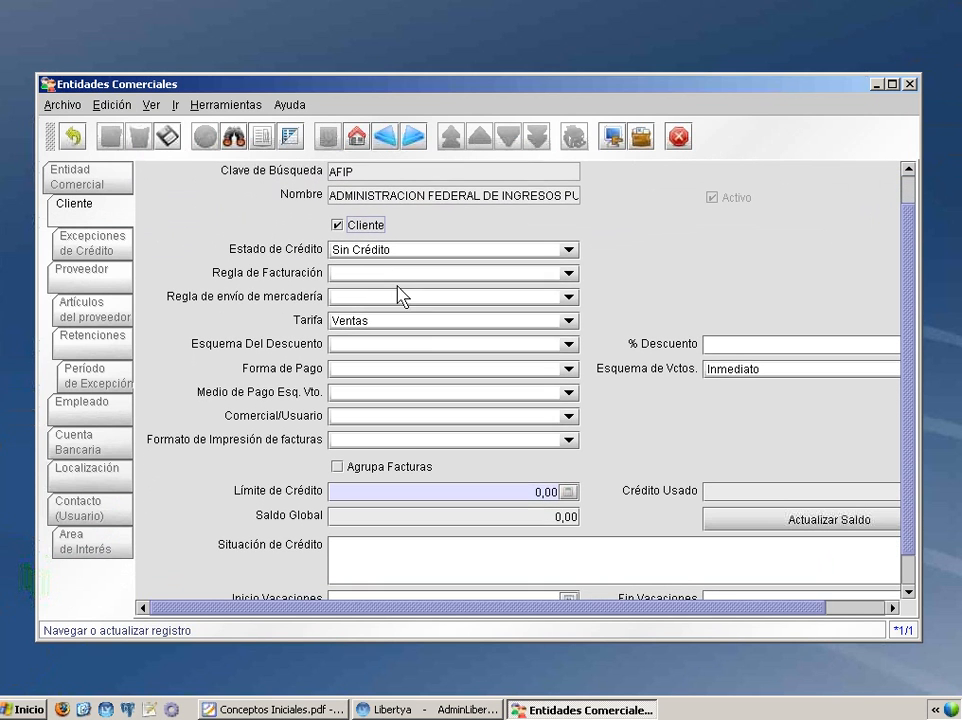
pyautogui.scroll(-1, 410, 297)
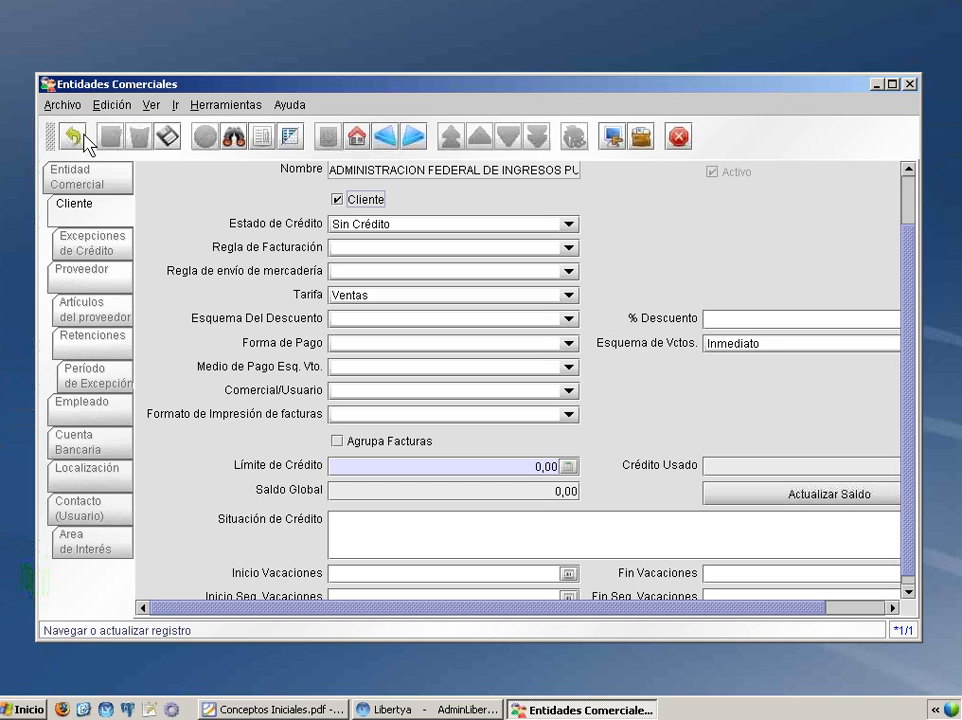
pyautogui.click(72, 135)
# - Mark the AFIP entity as Proveedor to examine its supplier parameters, and discard the change
pyautogui.click(90, 282)
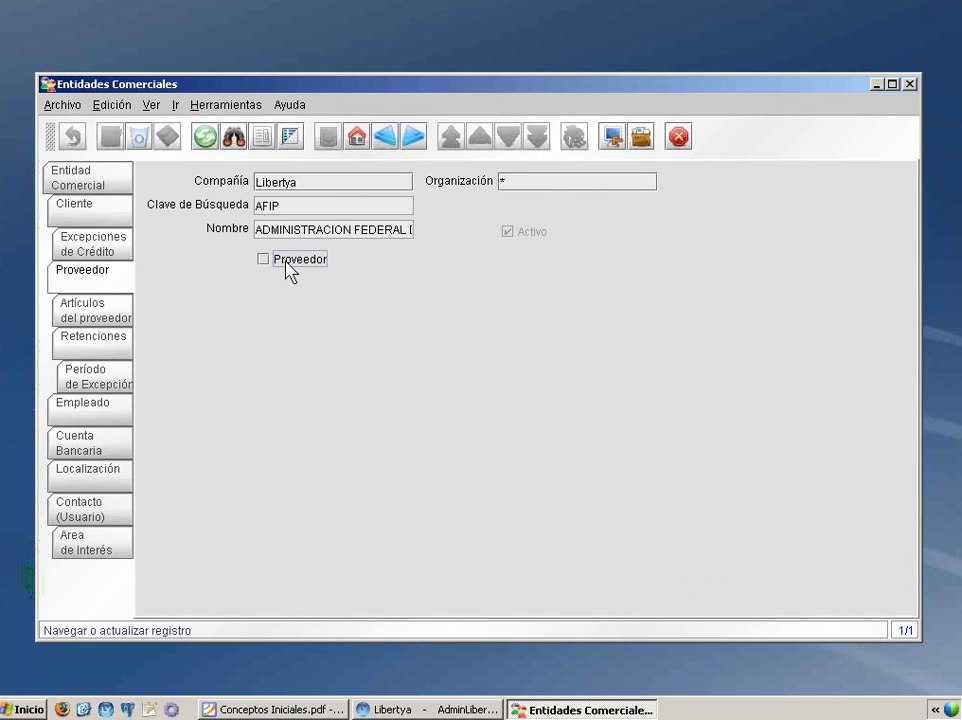
pyautogui.click(288, 262)
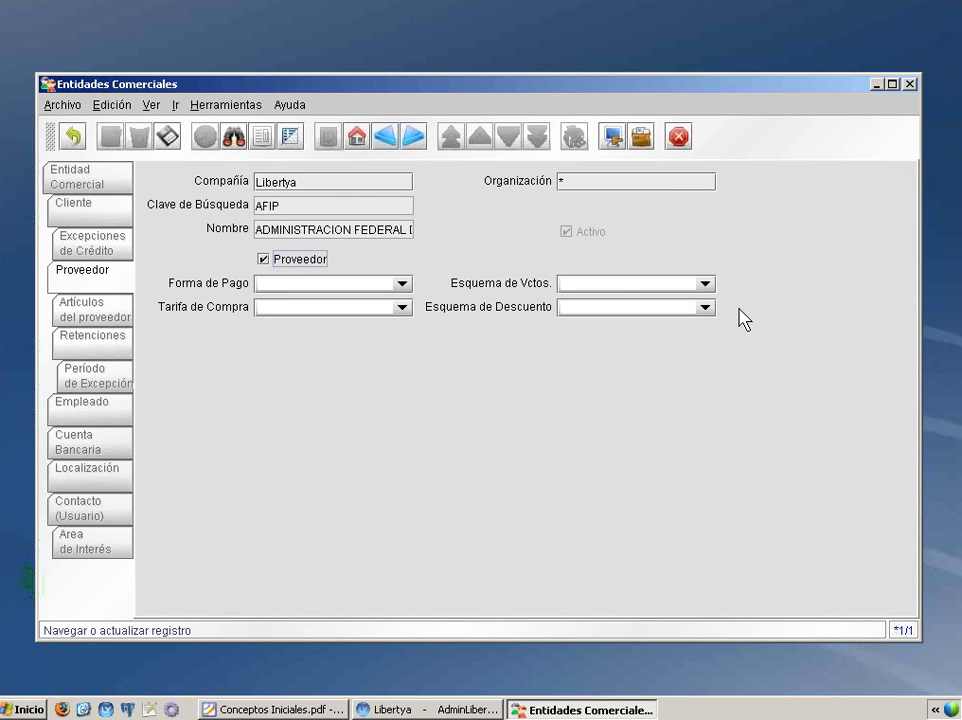
pyautogui.click(71, 135)
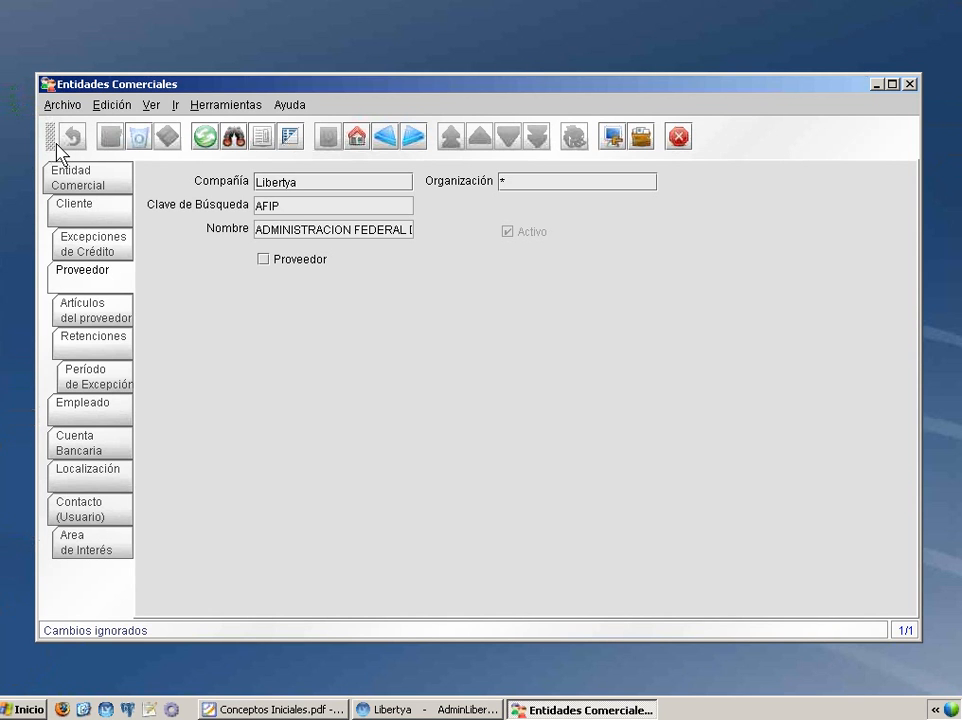
# - Return to the main Entidad Comercial data, start a new blank record and discard it
pyautogui.click(110, 186)
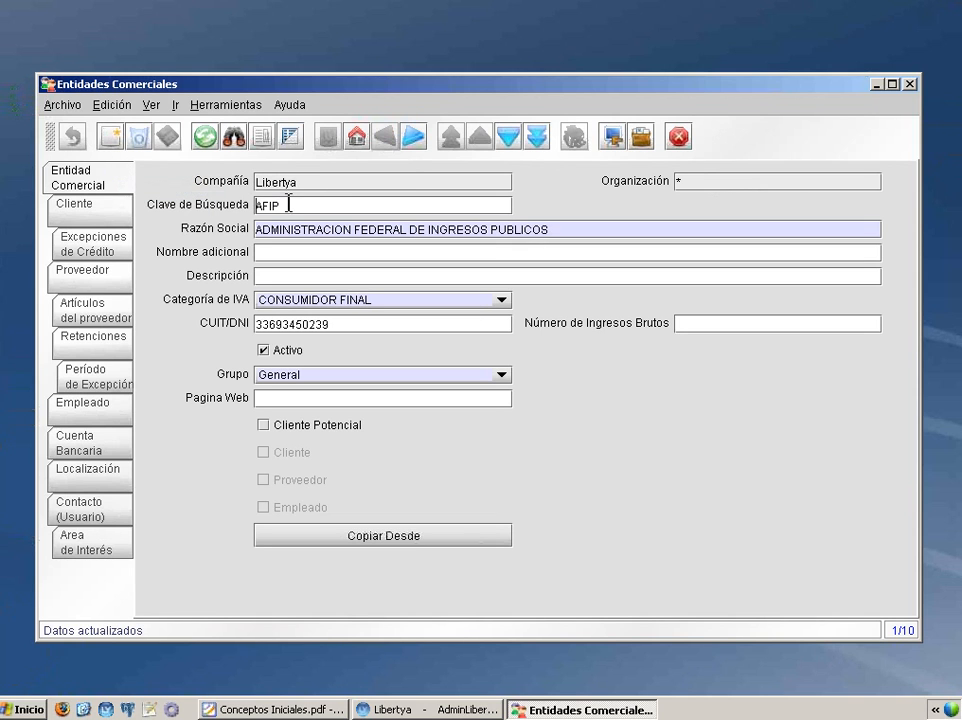
pyautogui.click(113, 137)
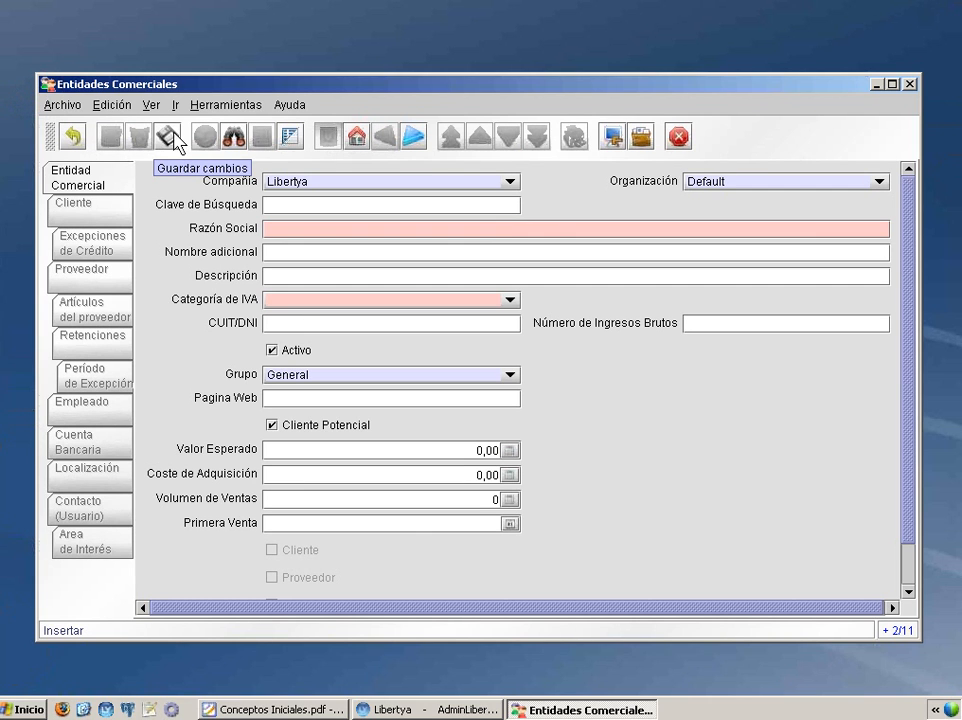
pyautogui.click(76, 139)
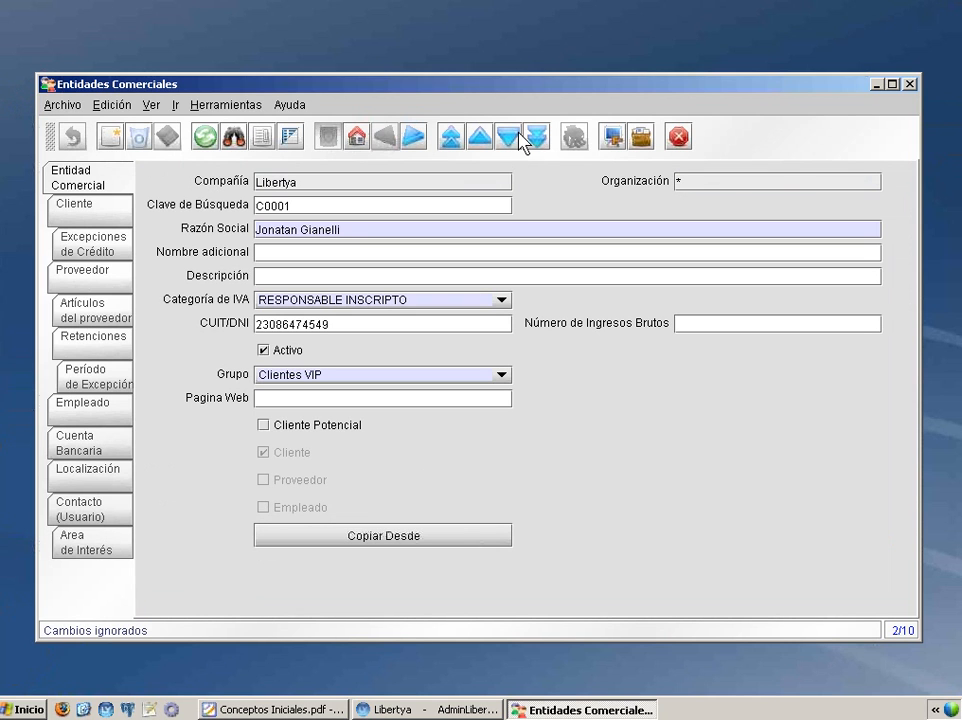
# - Browse the business entity records forwards and backwards one at a time, and jump to the first and last record
pyautogui.click(512, 138)
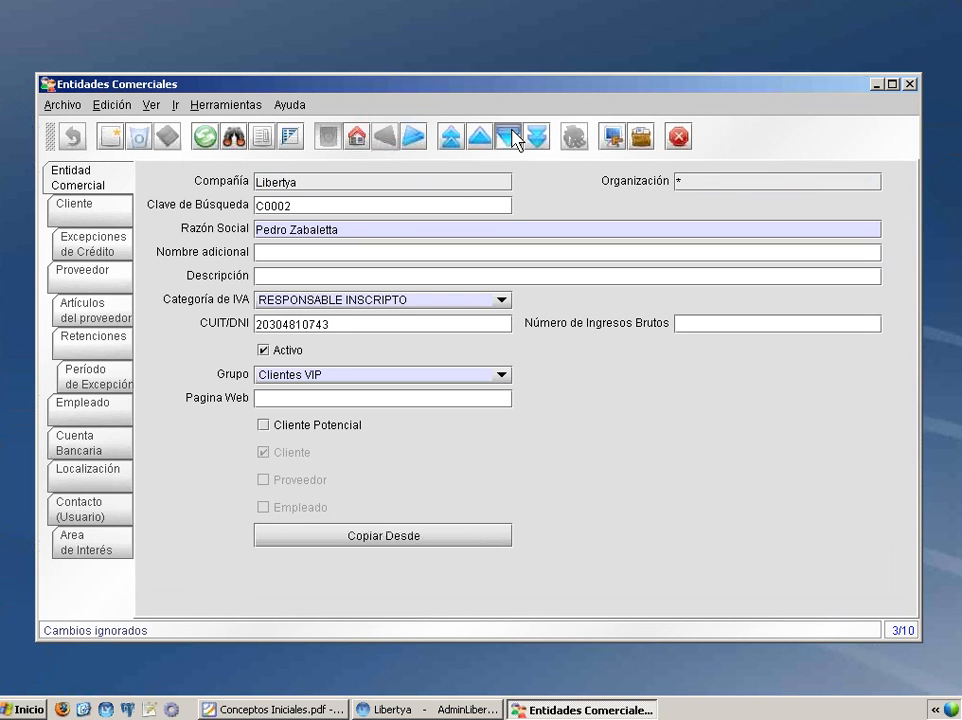
pyautogui.click(512, 138)
pyautogui.click(512, 138)
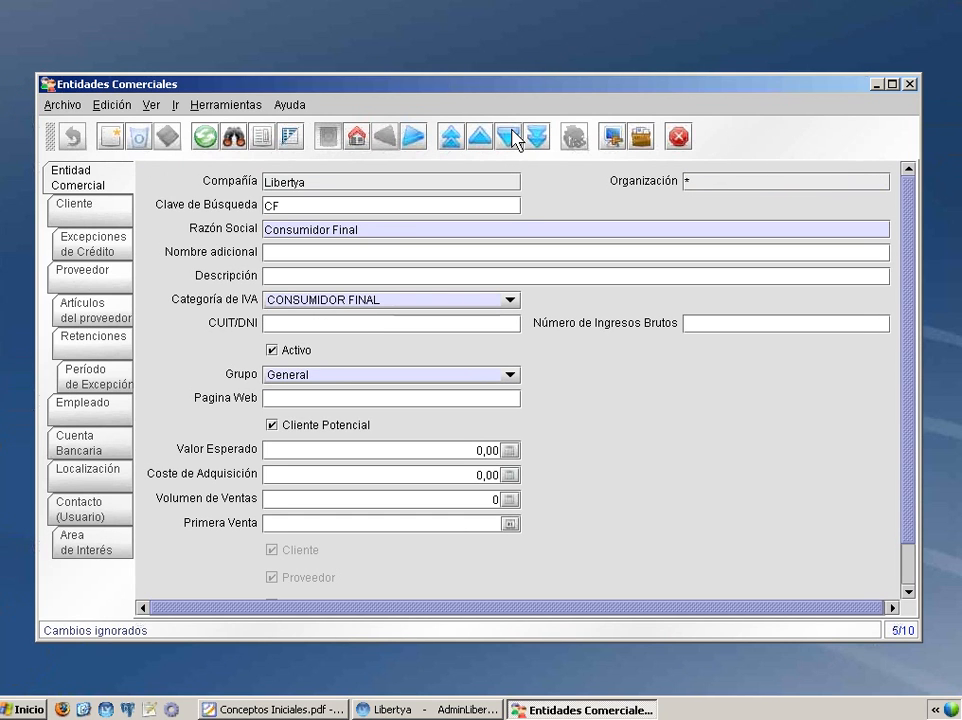
pyautogui.click(512, 138)
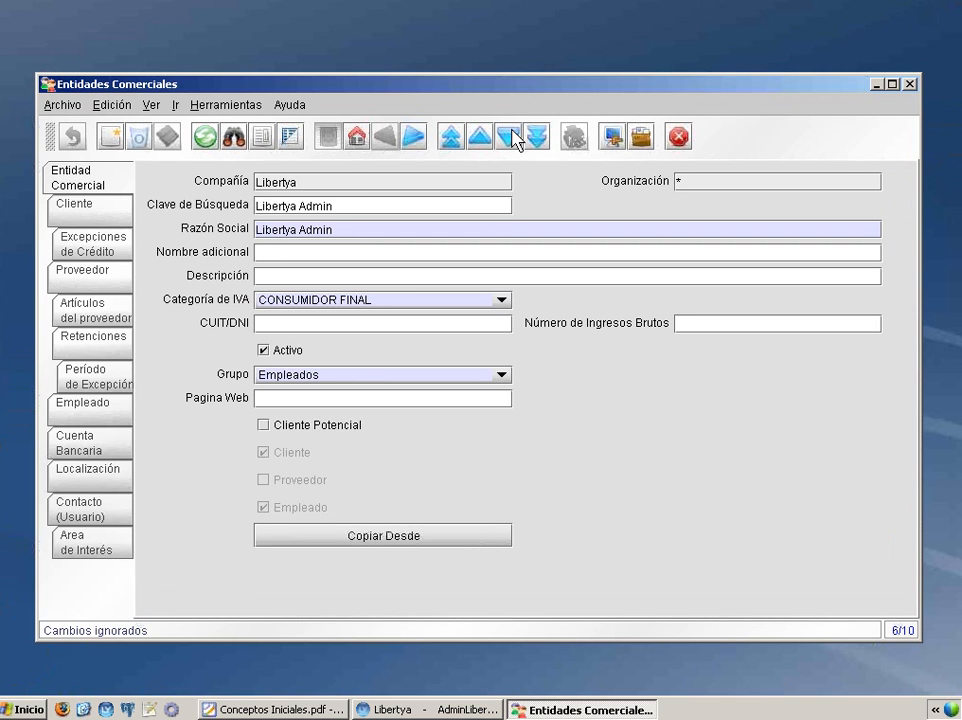
pyautogui.click(512, 138)
pyautogui.click(512, 138)
pyautogui.click(512, 138)
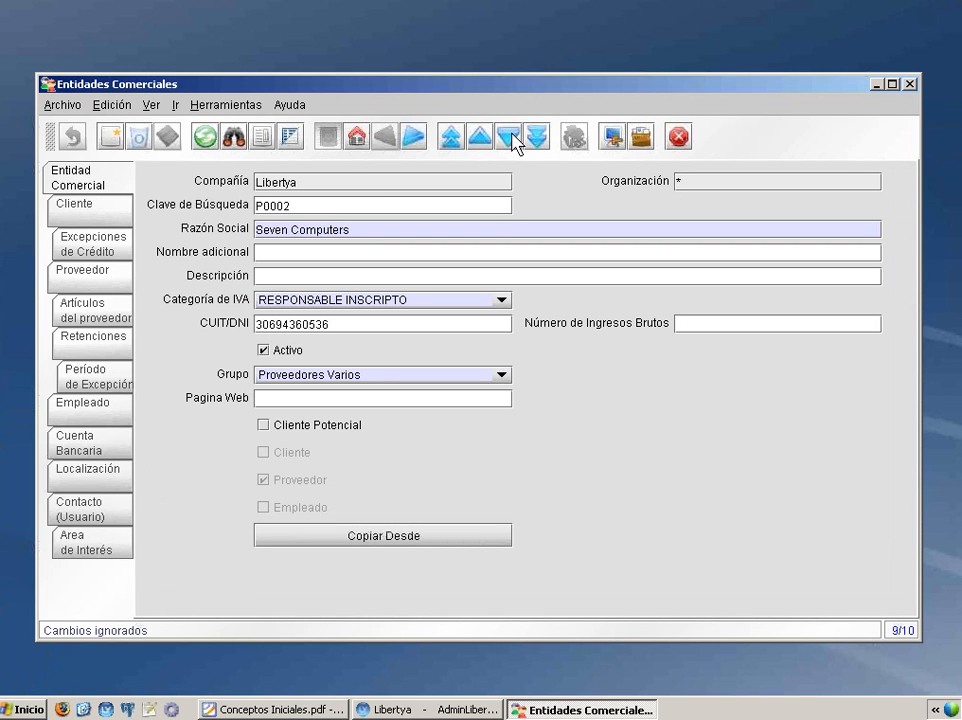
pyautogui.click(483, 143)
pyautogui.click(483, 143)
pyautogui.click(480, 143)
pyautogui.click(452, 140)
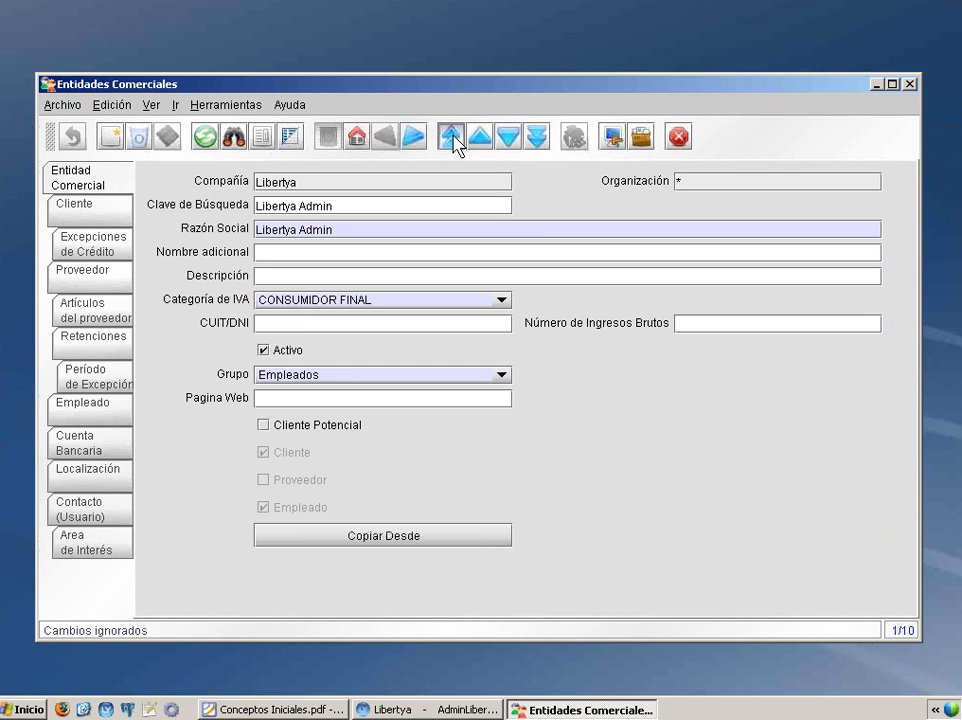
pyautogui.click(538, 140)
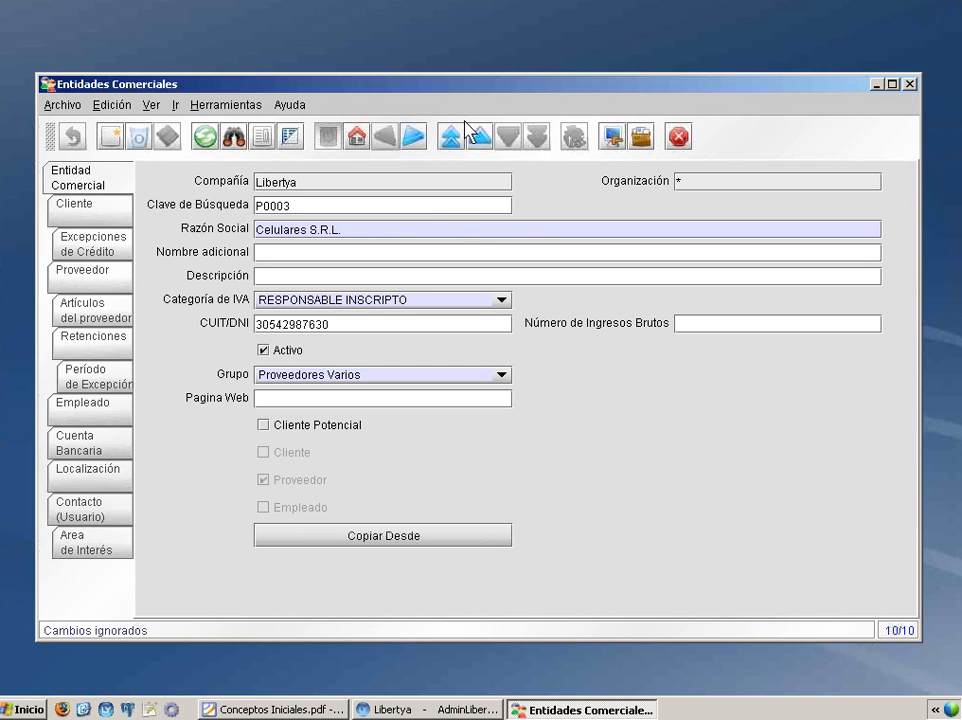
# - Page through the detail levels of the Celulares S.R.L. record and back to its main Entidad Comercial data
pyautogui.click(412, 137)
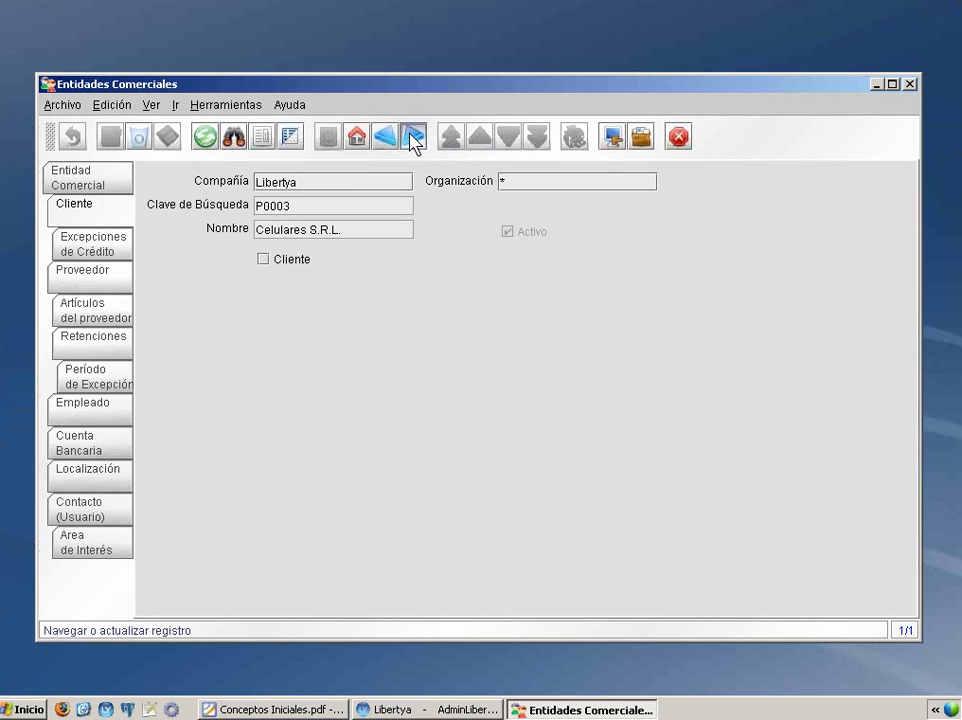
pyautogui.click(412, 137)
pyautogui.click(412, 137)
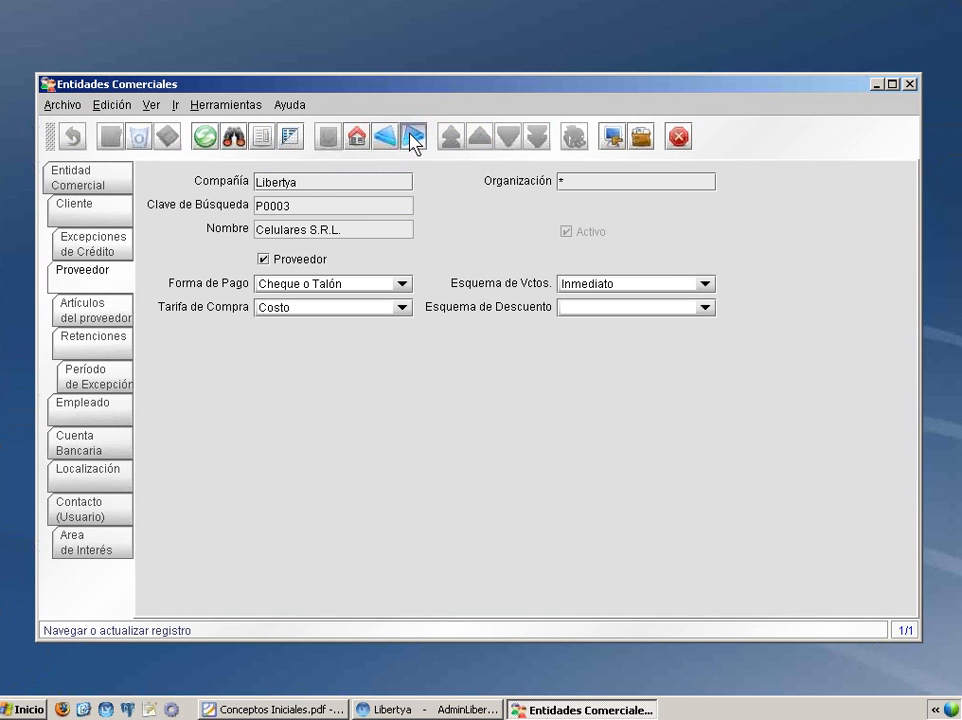
pyautogui.click(410, 138)
pyautogui.click(386, 138)
pyautogui.click(386, 138)
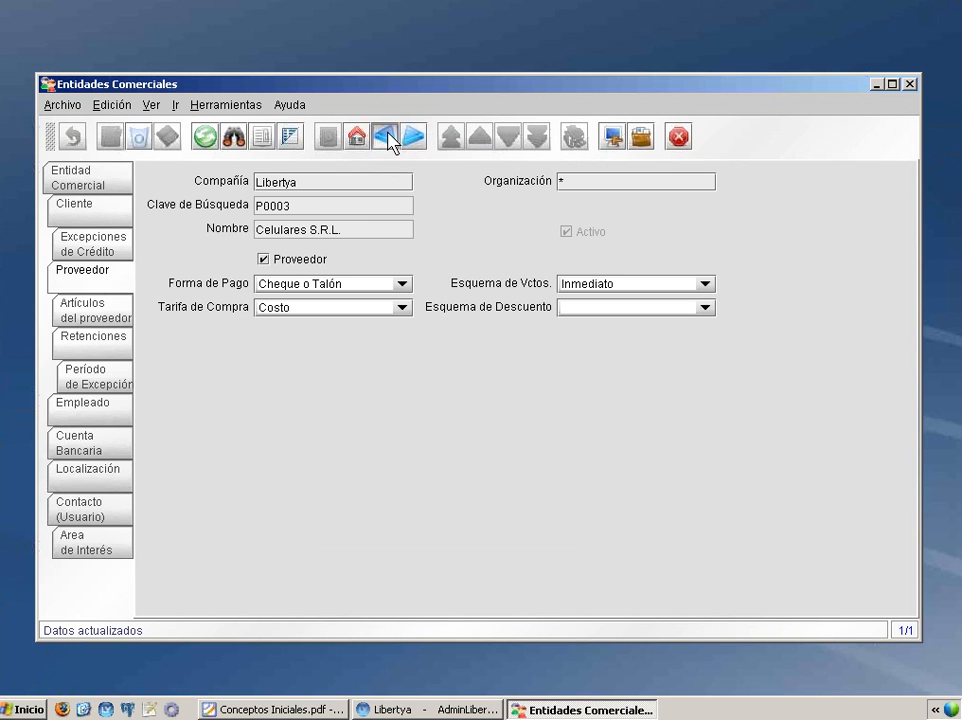
pyautogui.click(386, 138)
pyautogui.click(386, 138)
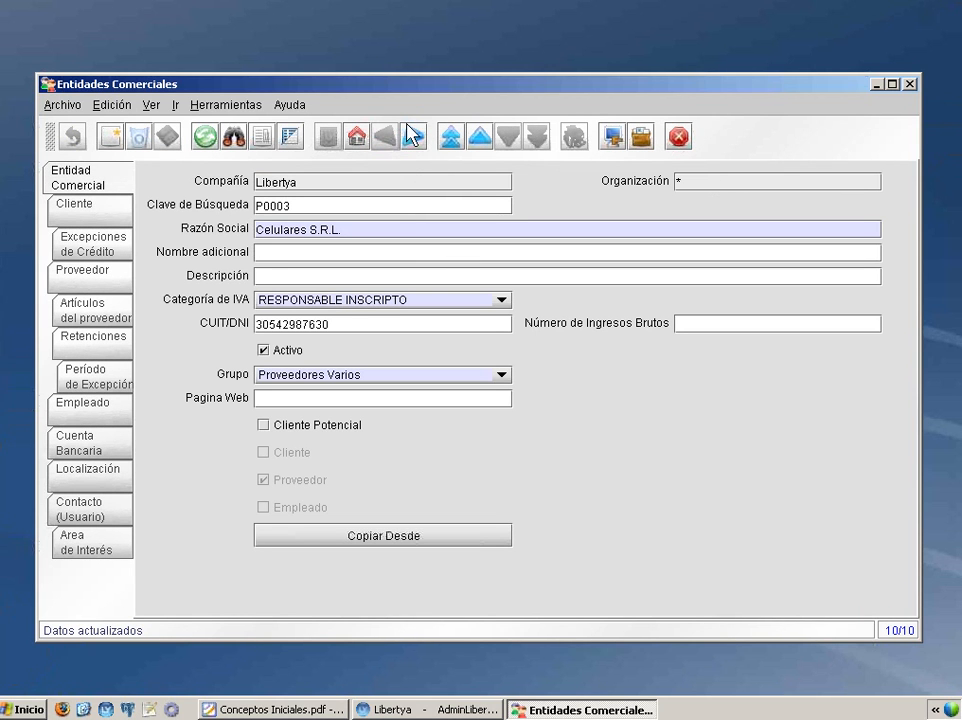
# - Show the business entities as a grid and select the AFIP record, followed by the record directly below it
pyautogui.click(290, 137)
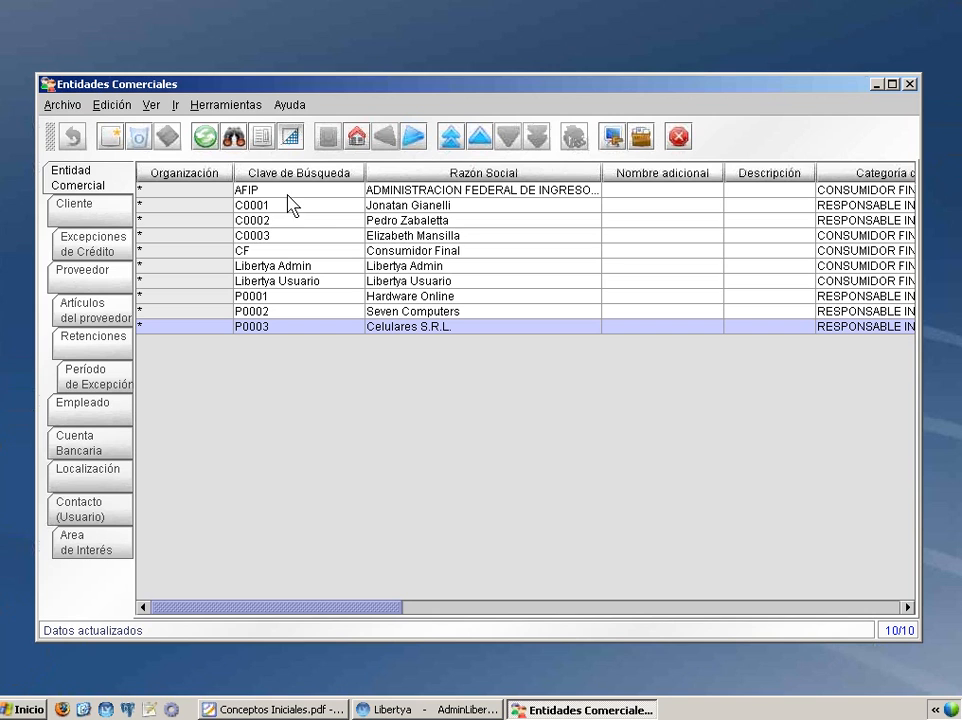
pyautogui.click(297, 191)
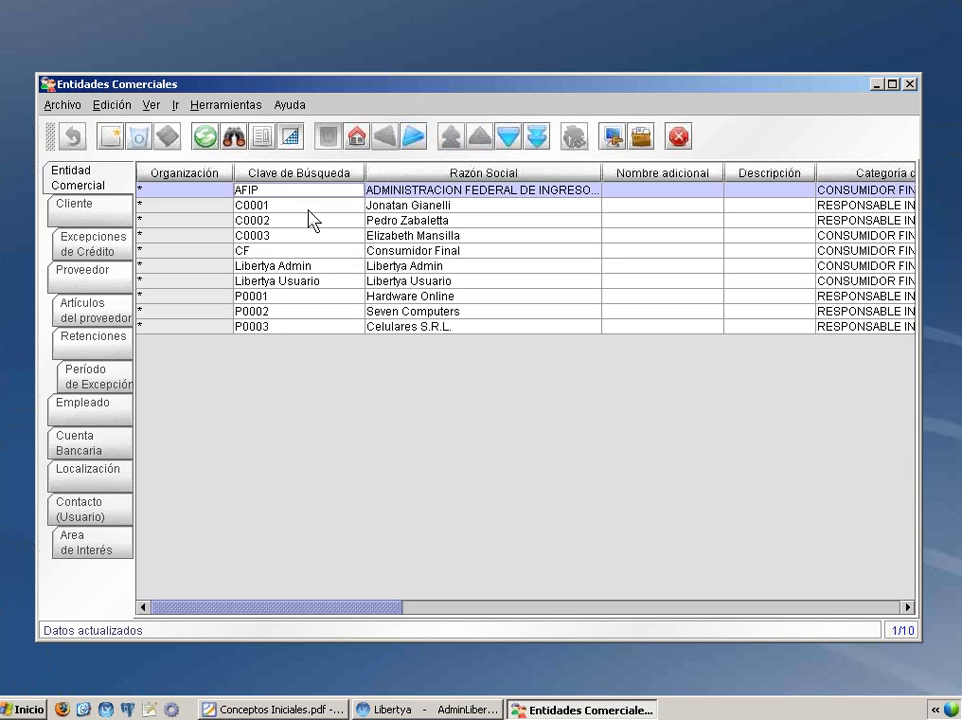
pyautogui.click(309, 209)
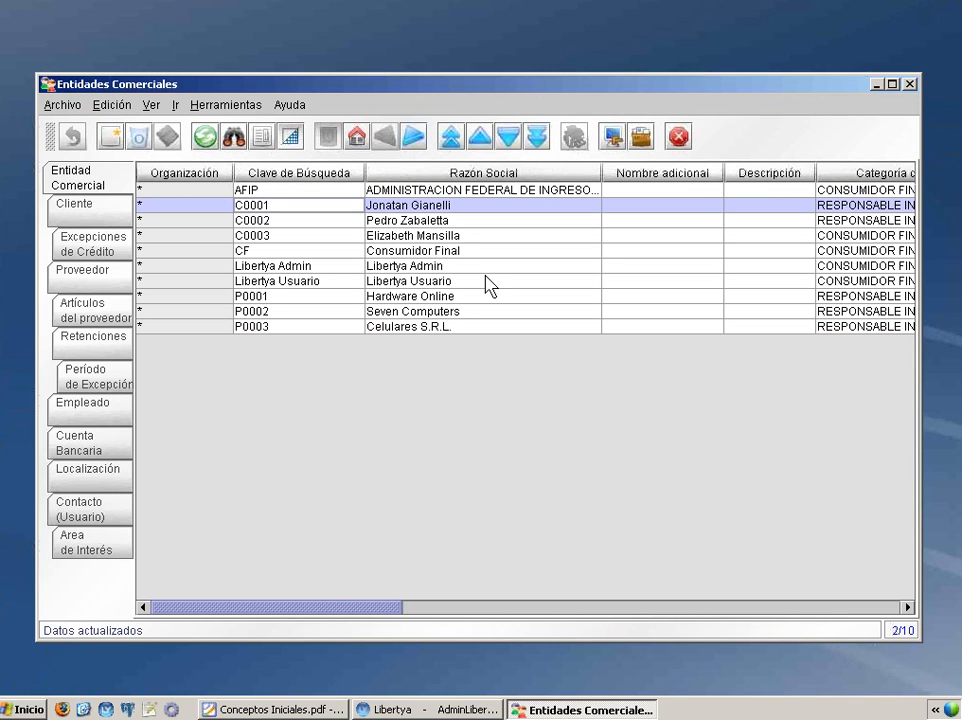
# - Select the C0003 and CF records in the grid, start editing the CF record's Razón Social and discard the change
pyautogui.click(455, 238)
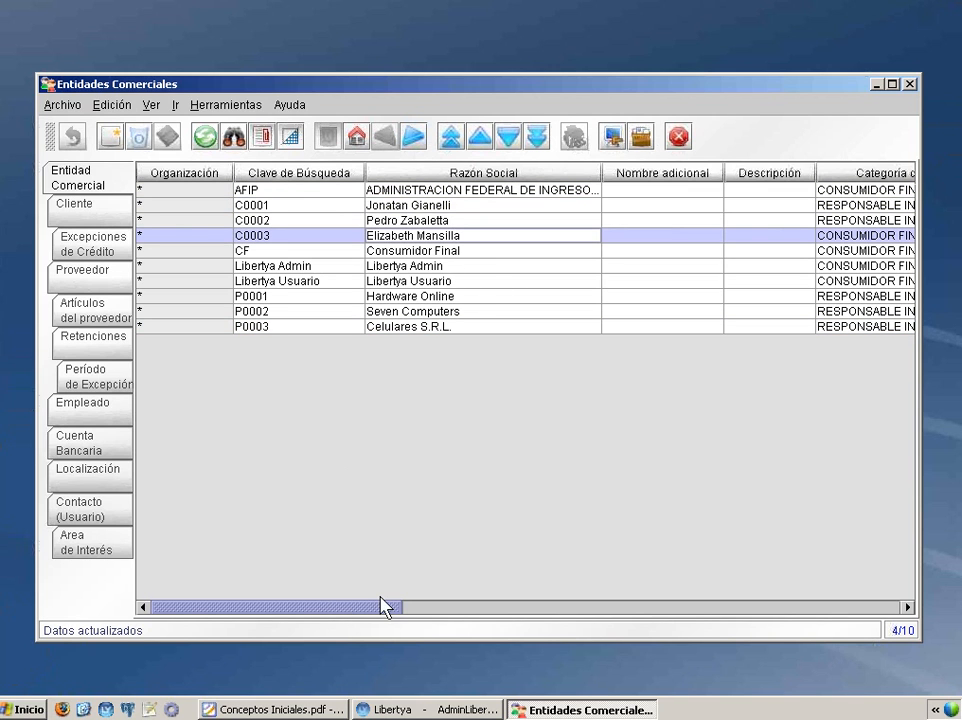
pyautogui.click(466, 253)
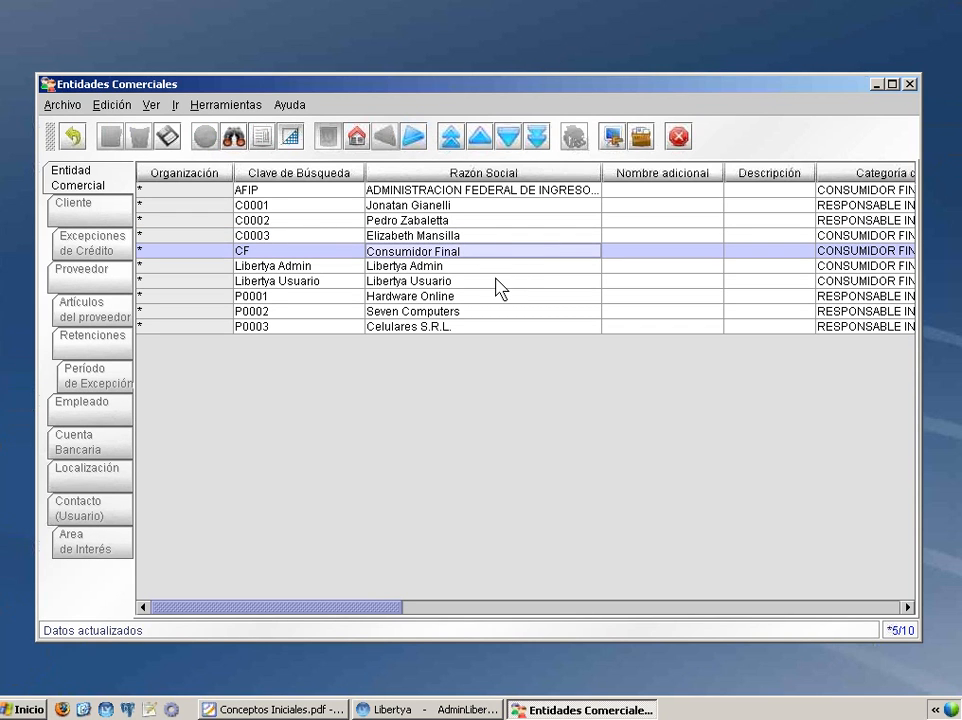
pyautogui.write('Editar')
pyautogui.press('BackSpace')
pyautogui.press('BackSpace')
pyautogui.press('BackSpace')
pyautogui.press('BackSpace')
pyautogui.press('BackSpace')
pyautogui.press('BackSpace')
pyautogui.press('Escape')
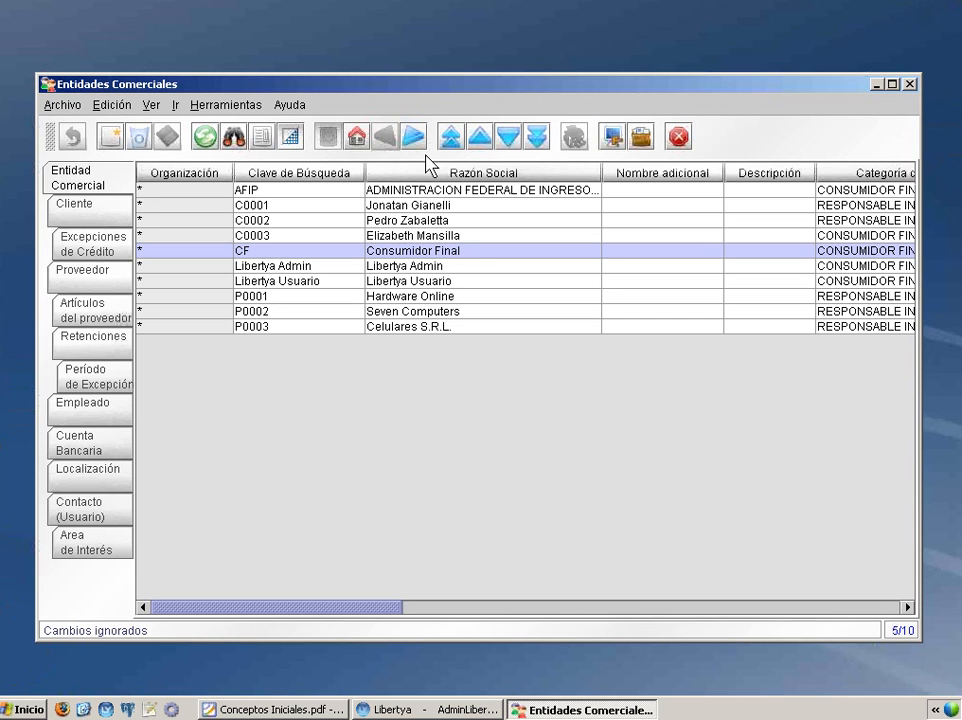
# - Switch back to the single-record form and find the C0003 business entity by the person's first name followed by %
pyautogui.click(289, 137)
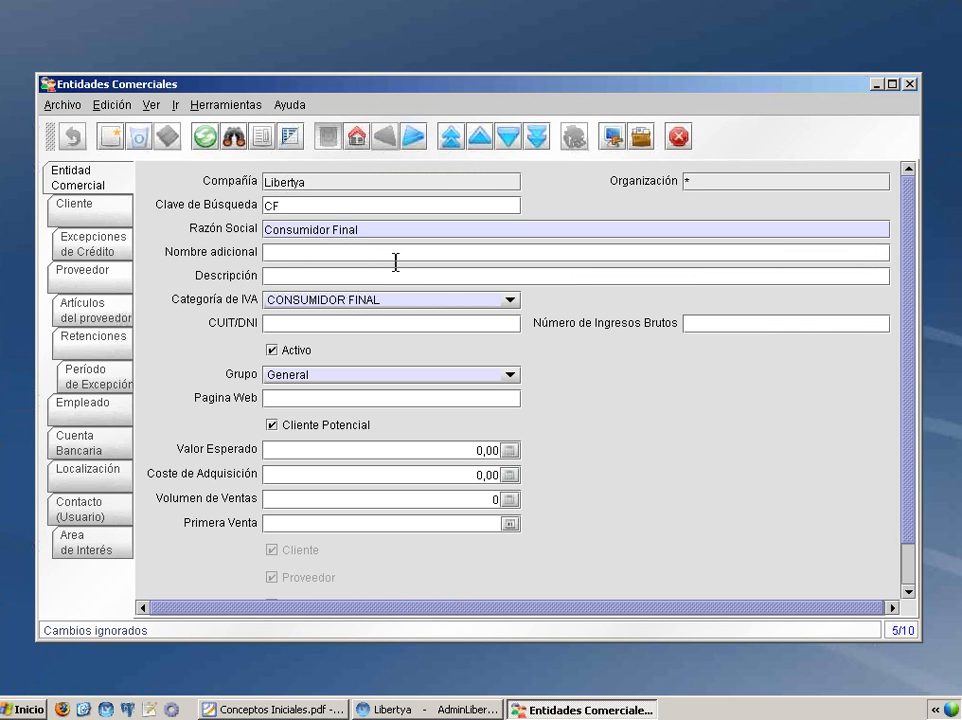
pyautogui.click(232, 136)
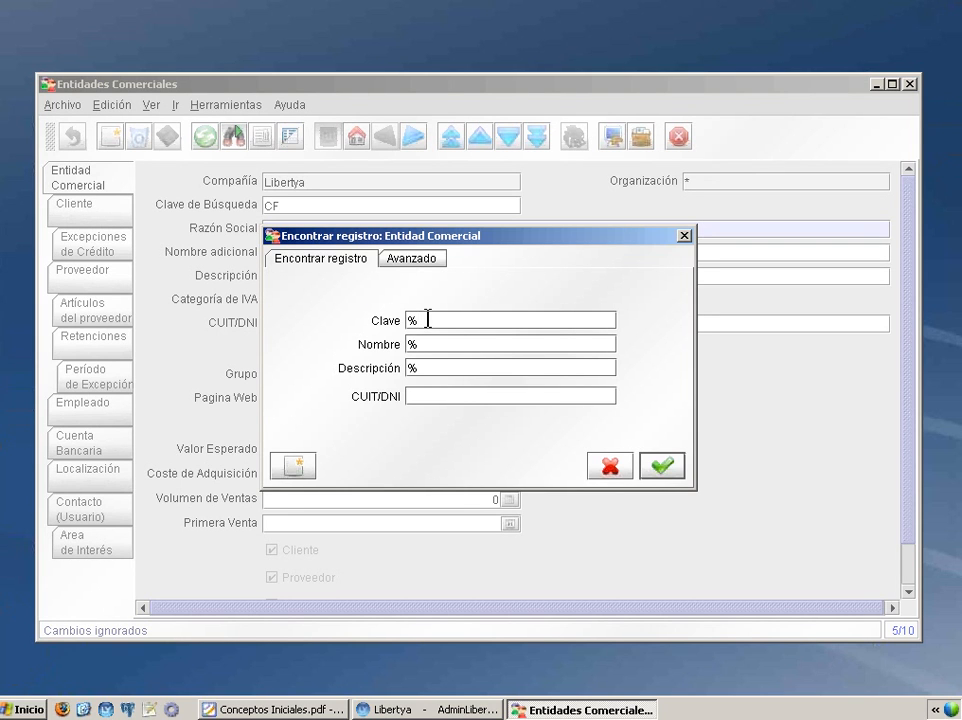
pyautogui.click(494, 345)
pyautogui.write('Elizabeth%')
pyautogui.press('Return')
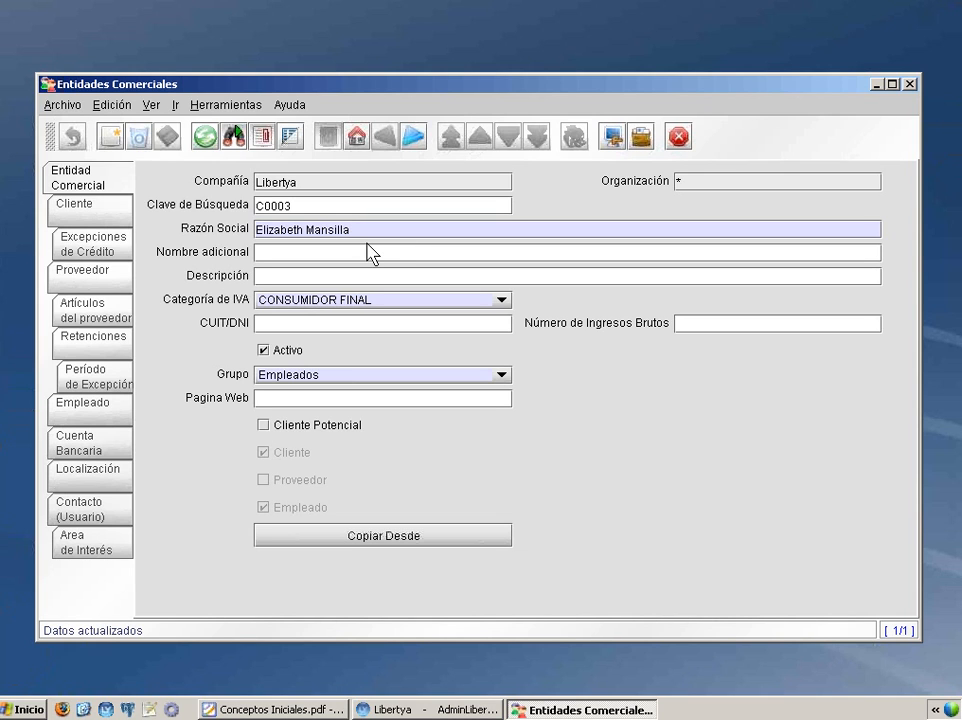
# - Open the C0003 record's attachments and attach the file Foto.png from Mis documentos
pyautogui.click(263, 138)
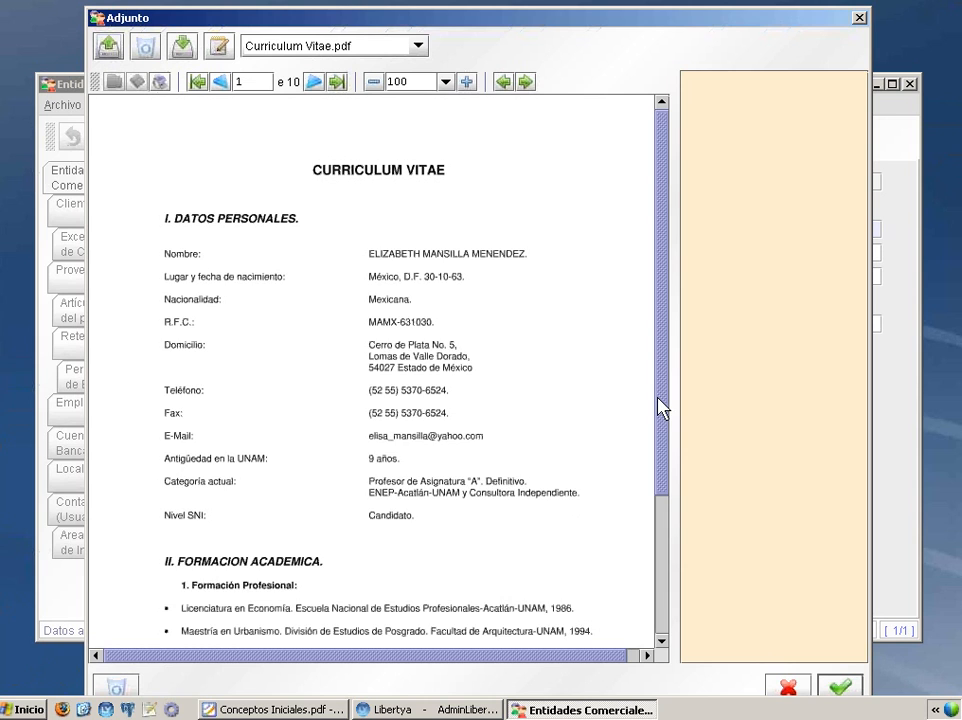
pyautogui.moveTo(662, 408); pyautogui.dragTo(655, 374)
pyautogui.click(111, 50)
pyautogui.click(268, 294)
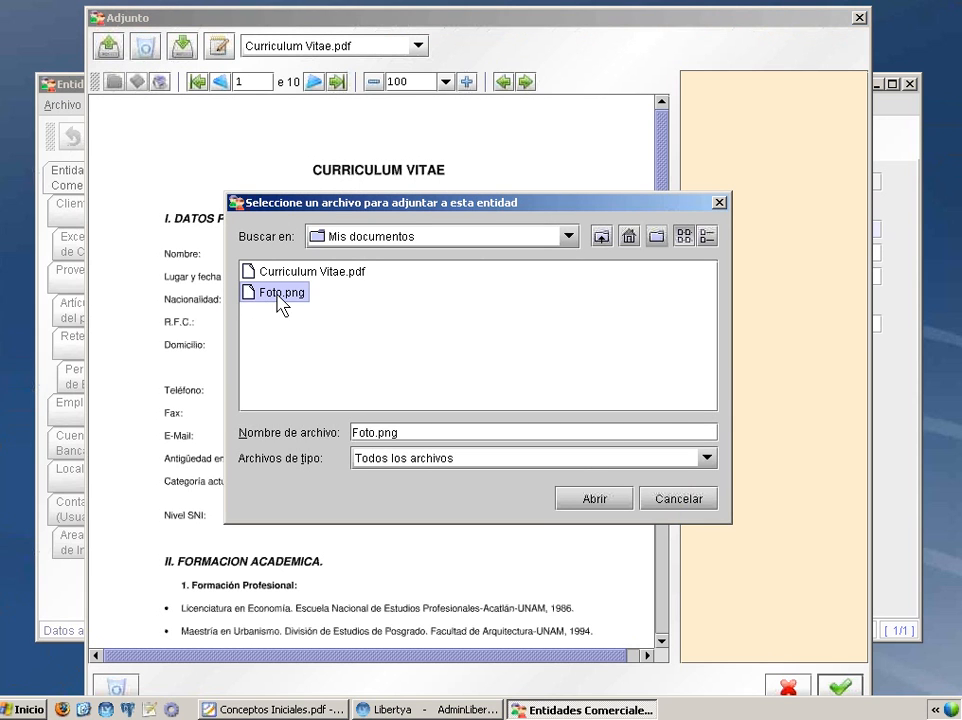
pyautogui.doubleClick(276, 300)
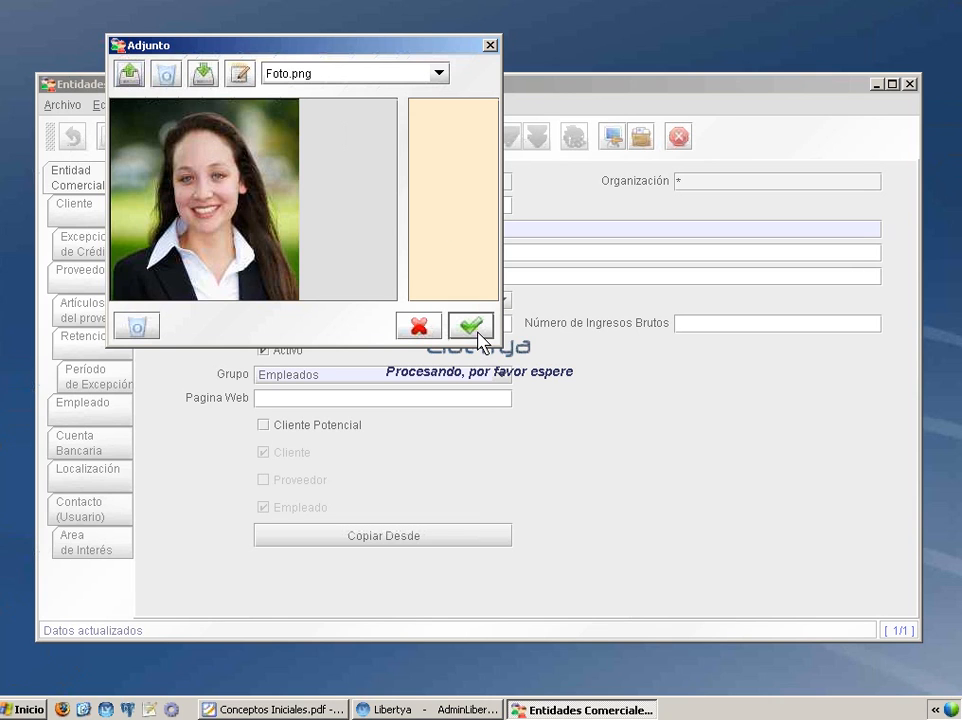
# - Display the attached Curriculum Vitae.pdf and close the attachment window
pyautogui.click(376, 76)
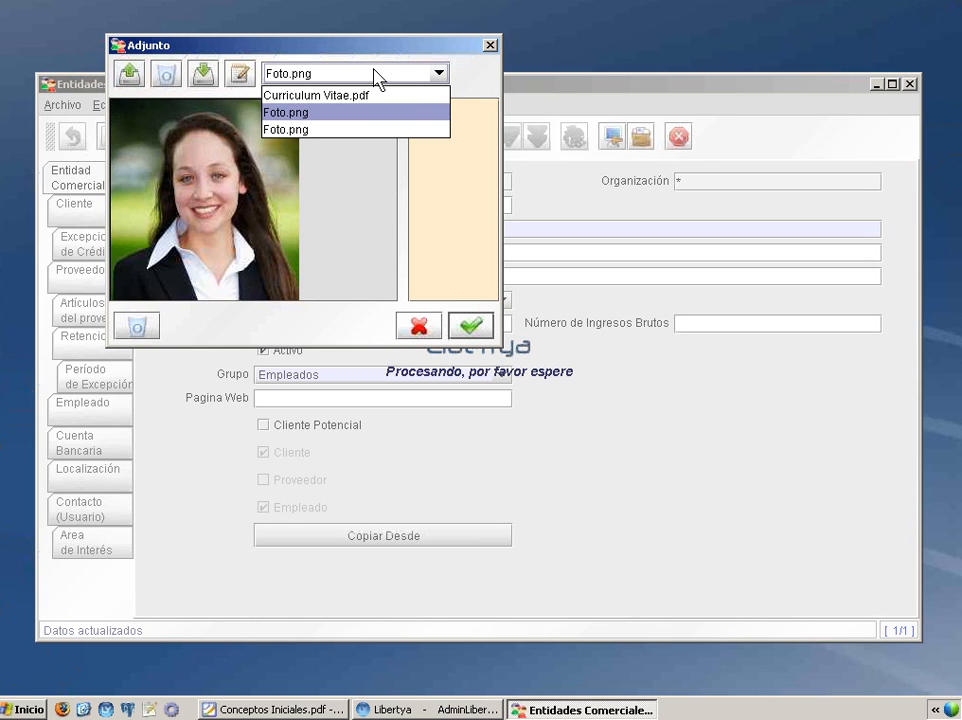
pyautogui.click(365, 97)
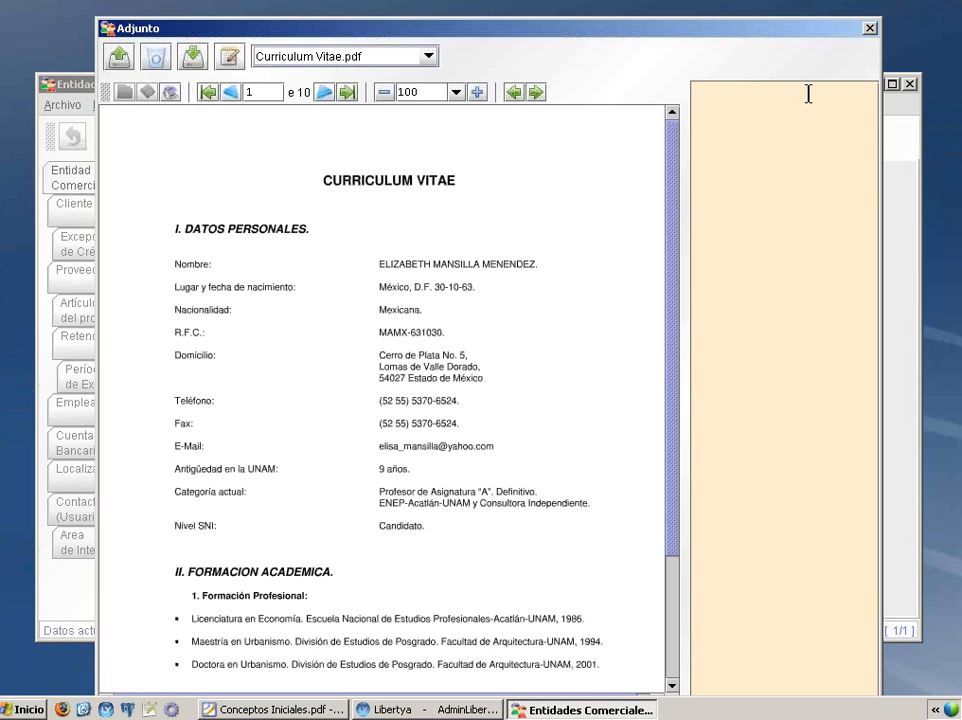
pyautogui.click(870, 28)
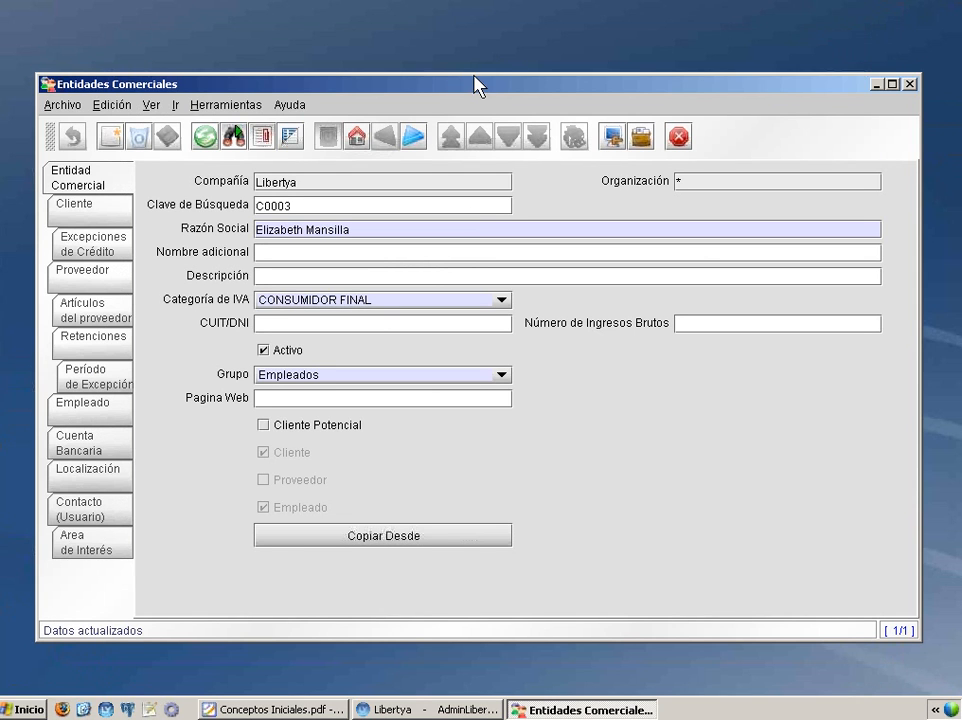
# - Zoom from the business entity's Grupo field to the record of its Empleados group
pyautogui.moveTo(474, 82); pyautogui.dragTo(428, 88)
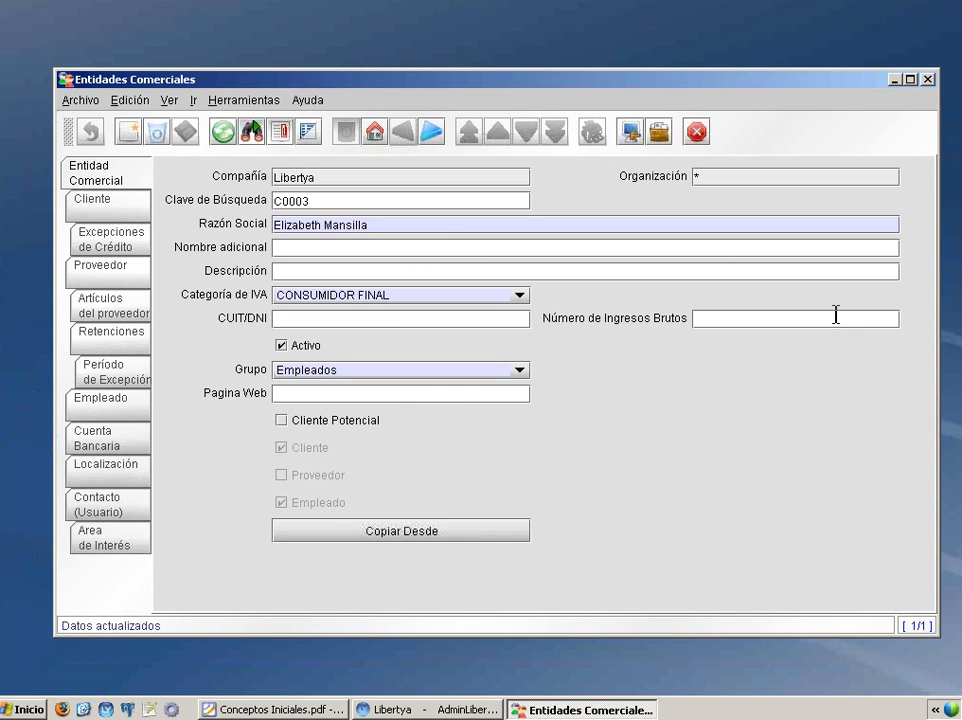
pyautogui.click(788, 313)
pyautogui.rightClick(355, 373)
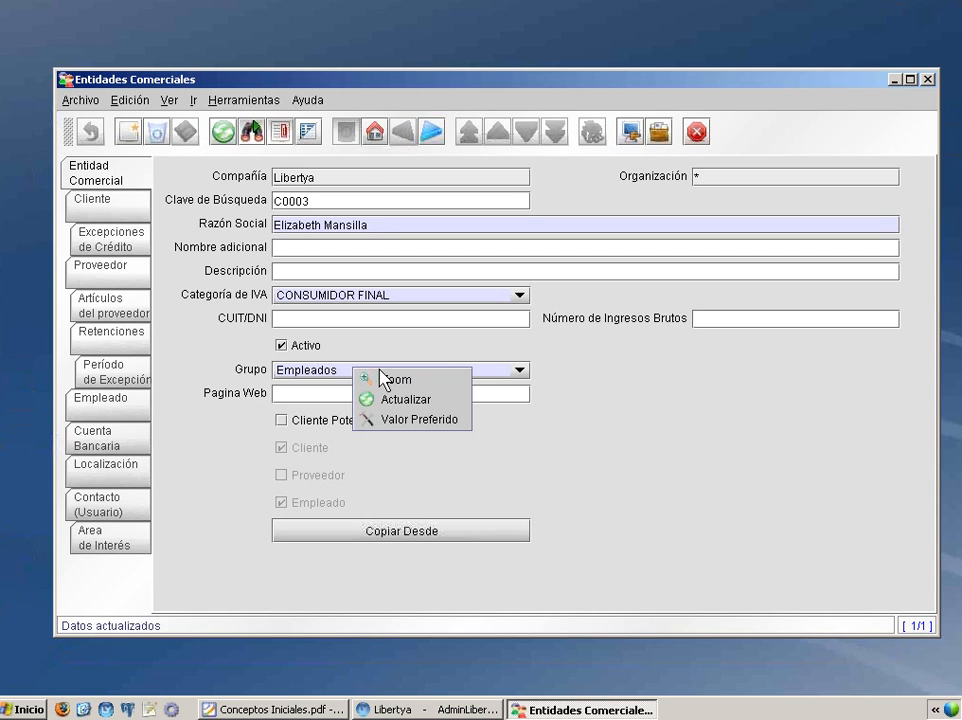
pyautogui.click(386, 377)
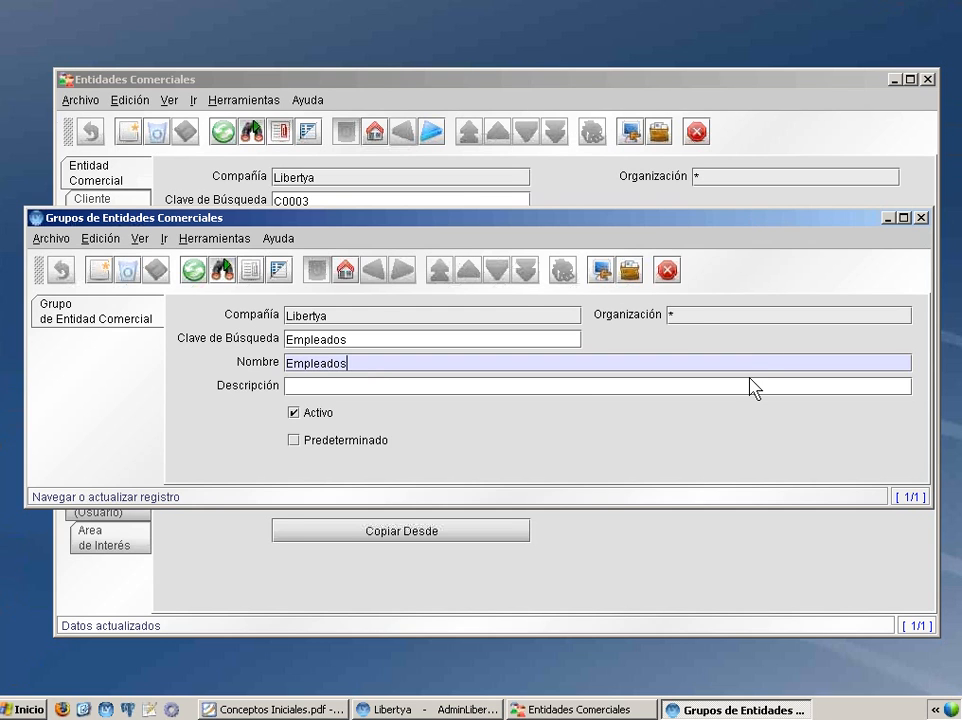
# - Examine the group's Clave de Búsqueda and Nombre with its window moved below the Grupo field, and close it
pyautogui.moveTo(749, 216); pyautogui.dragTo(719, 390)
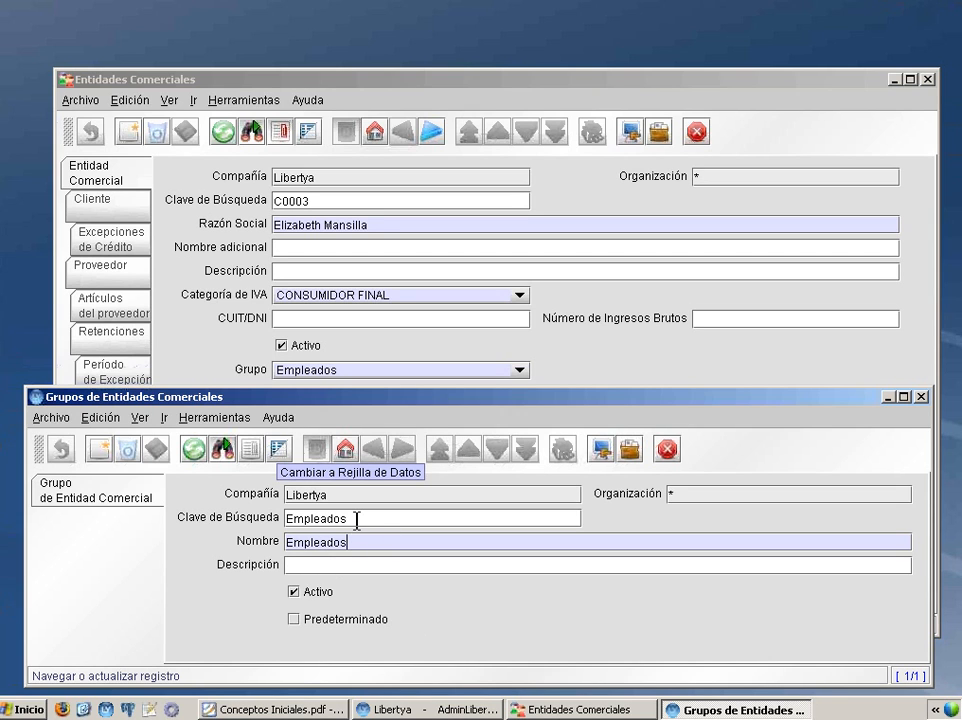
pyautogui.moveTo(352, 518); pyautogui.dragTo(291, 517)
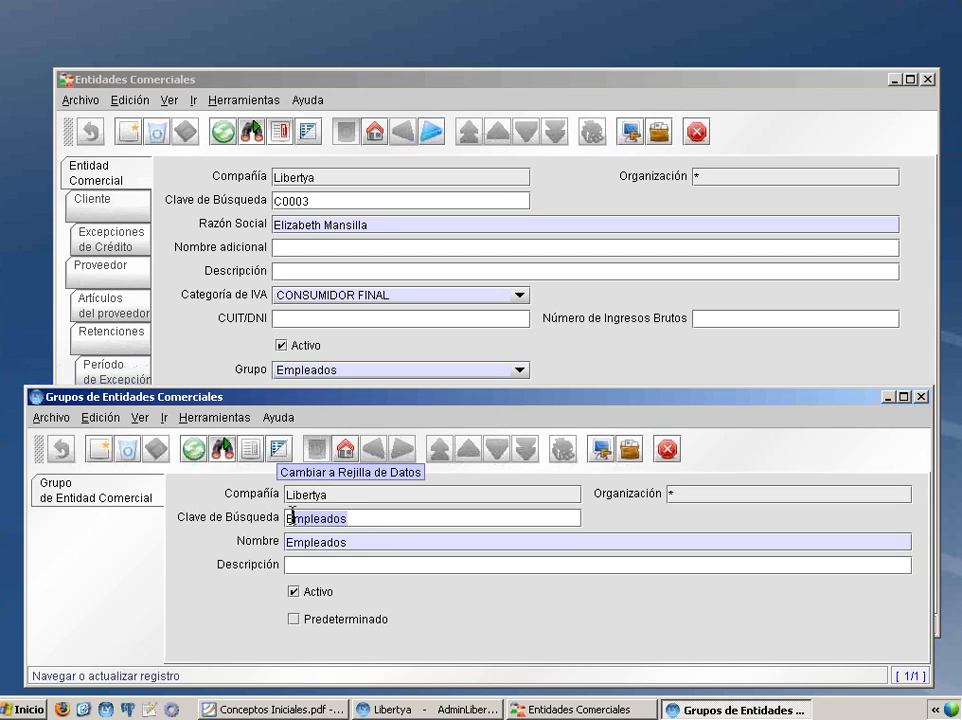
pyautogui.click(358, 540)
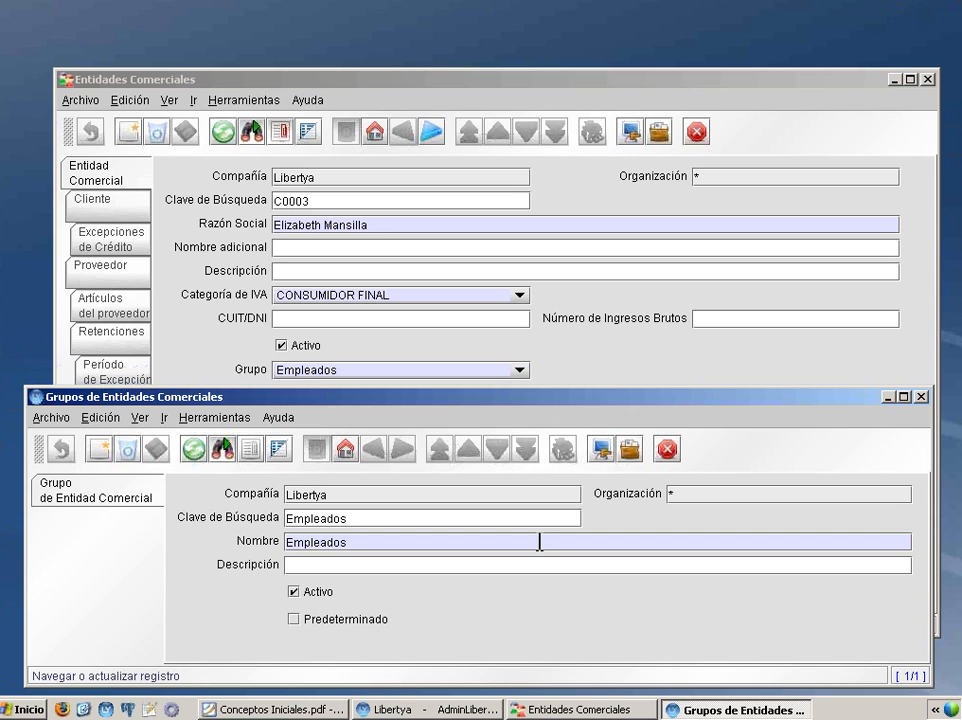
pyautogui.click(921, 397)
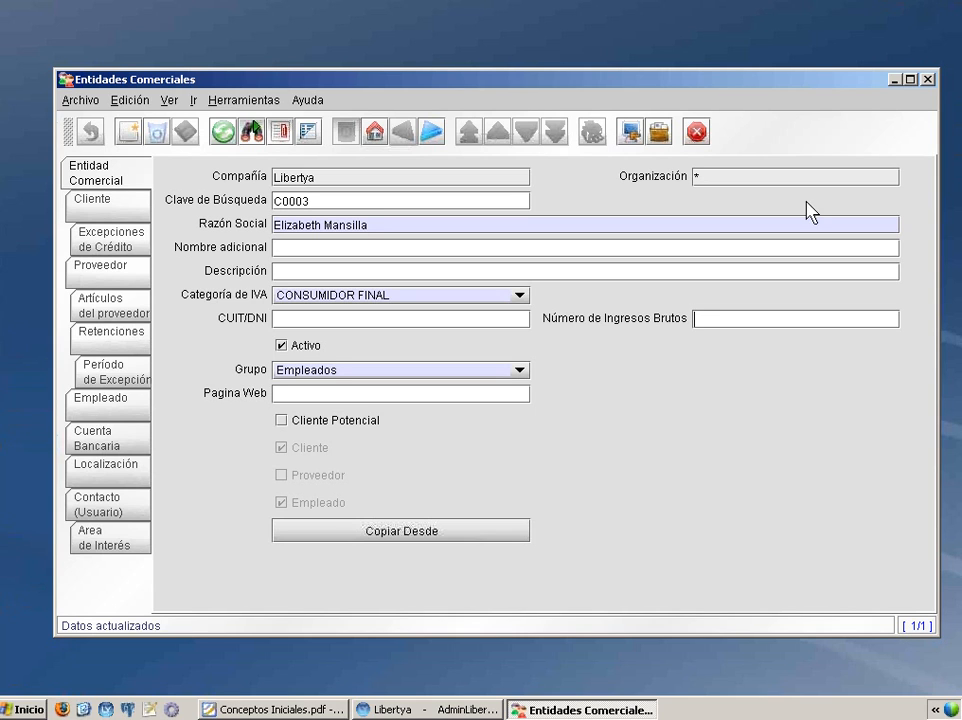
# - Close the Entidades Comerciales window and open Artículos from the main Libertya window without any search filter
pyautogui.click(929, 79)
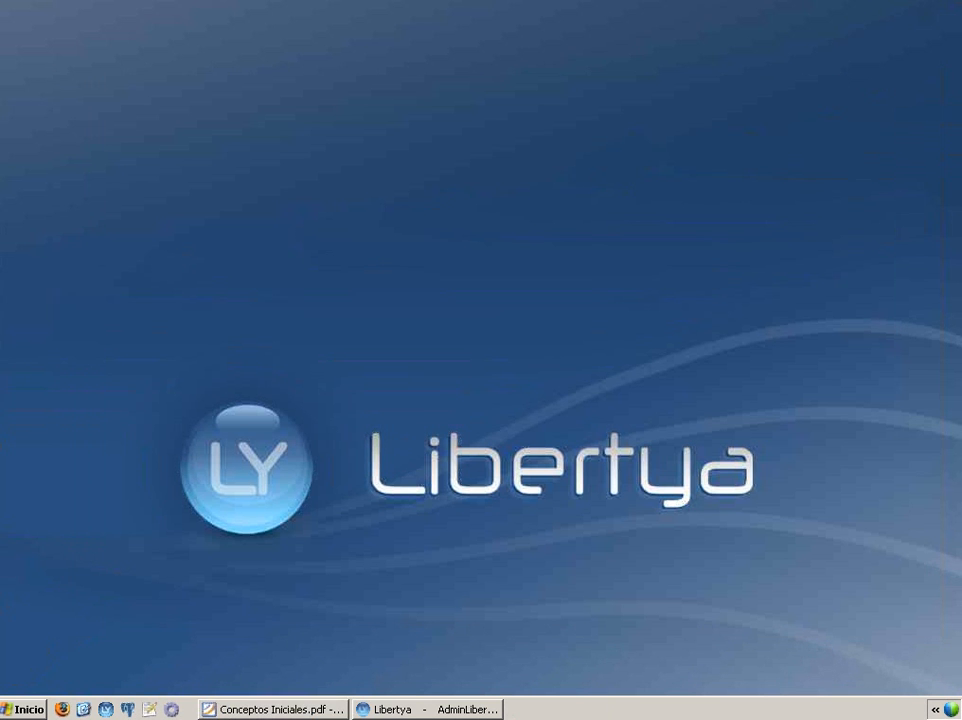
pyautogui.click(443, 710)
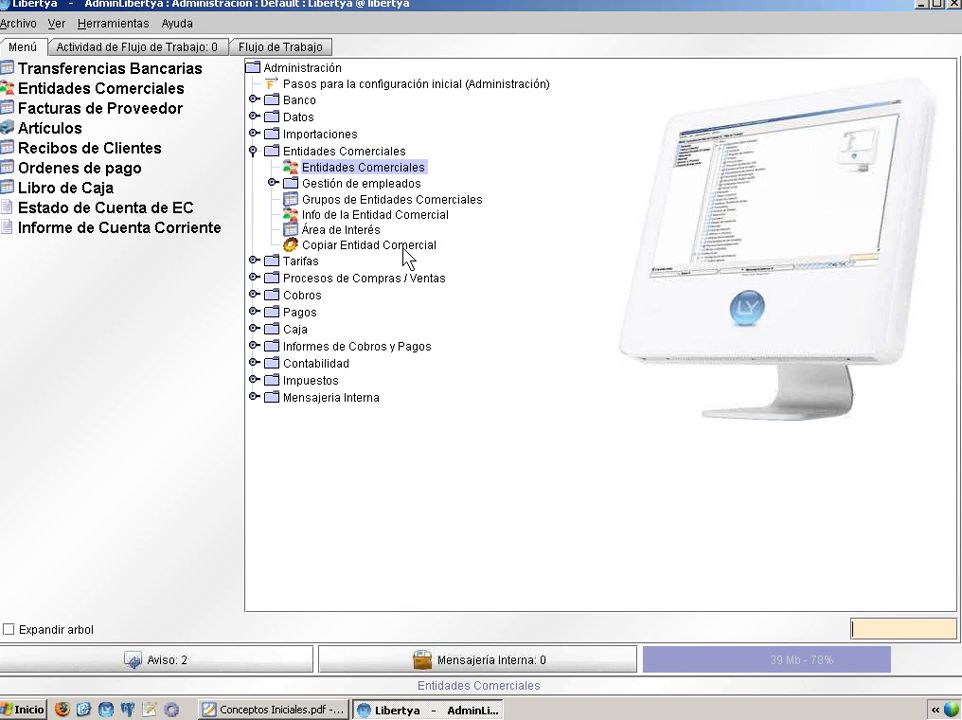
pyautogui.click(48, 130)
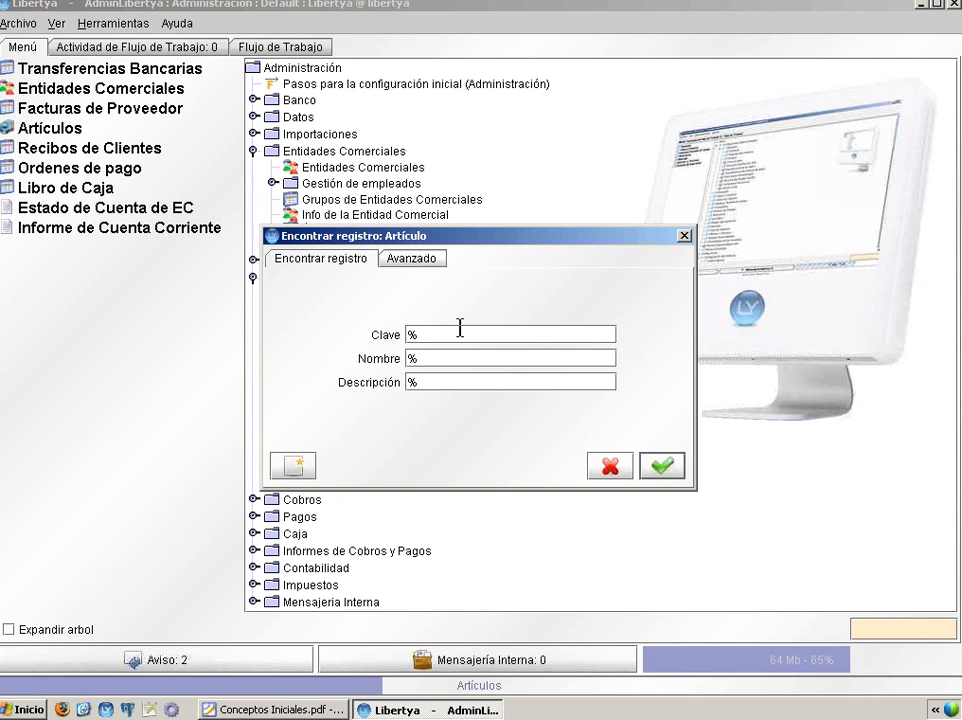
pyautogui.click(537, 356)
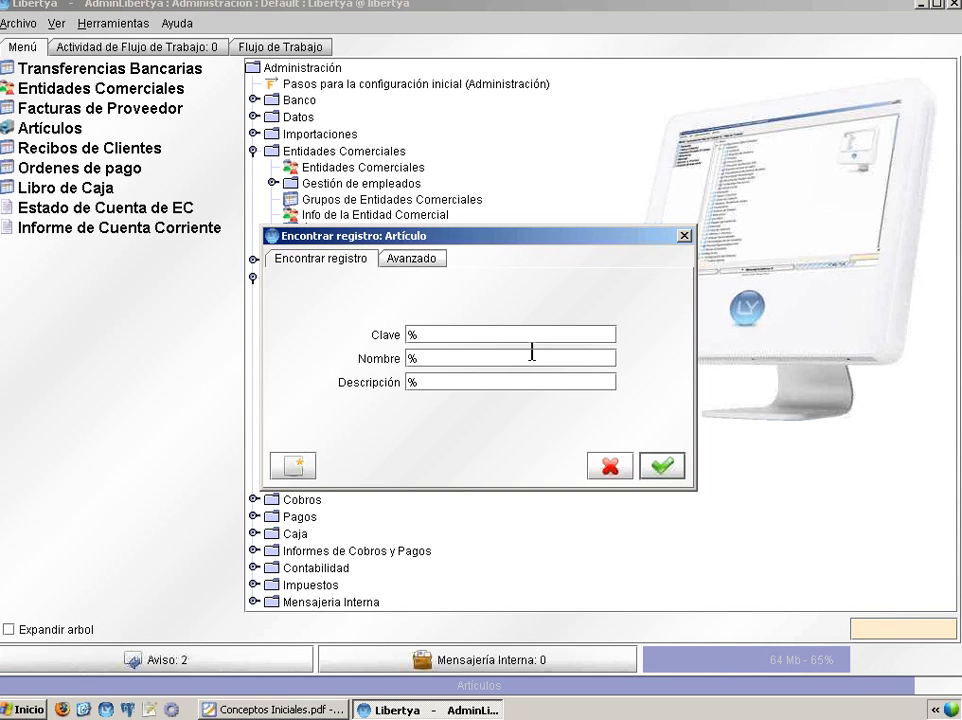
pyautogui.click(663, 470)
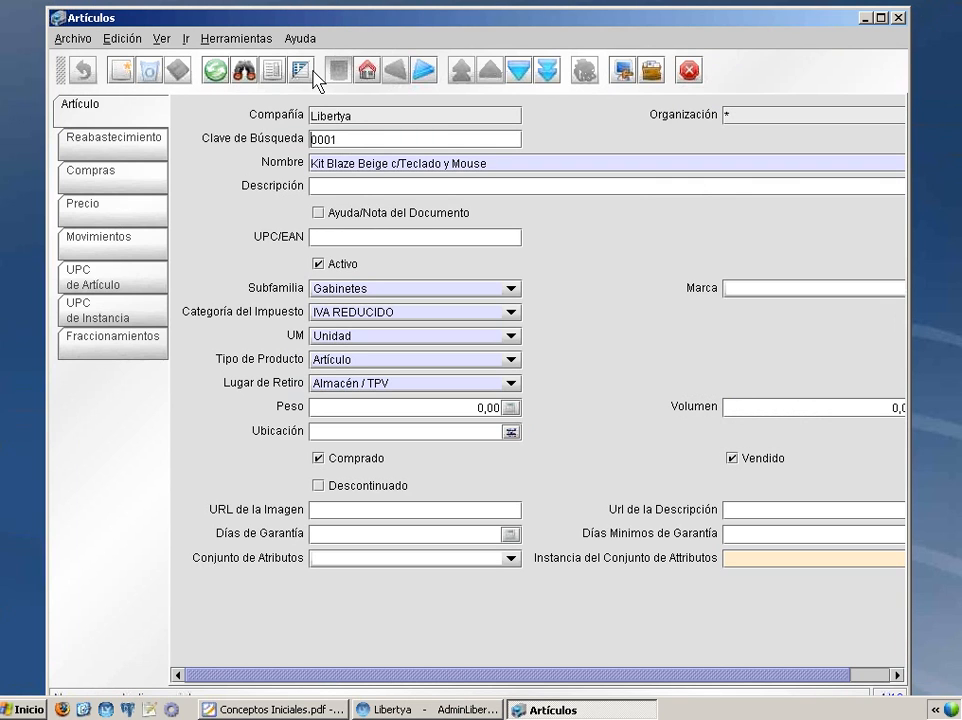
# - Close the Artículos window and open Banco from the Banco folder, minimising the main Libertya window
pyautogui.moveTo(322, 20); pyautogui.dragTo(320, 13)
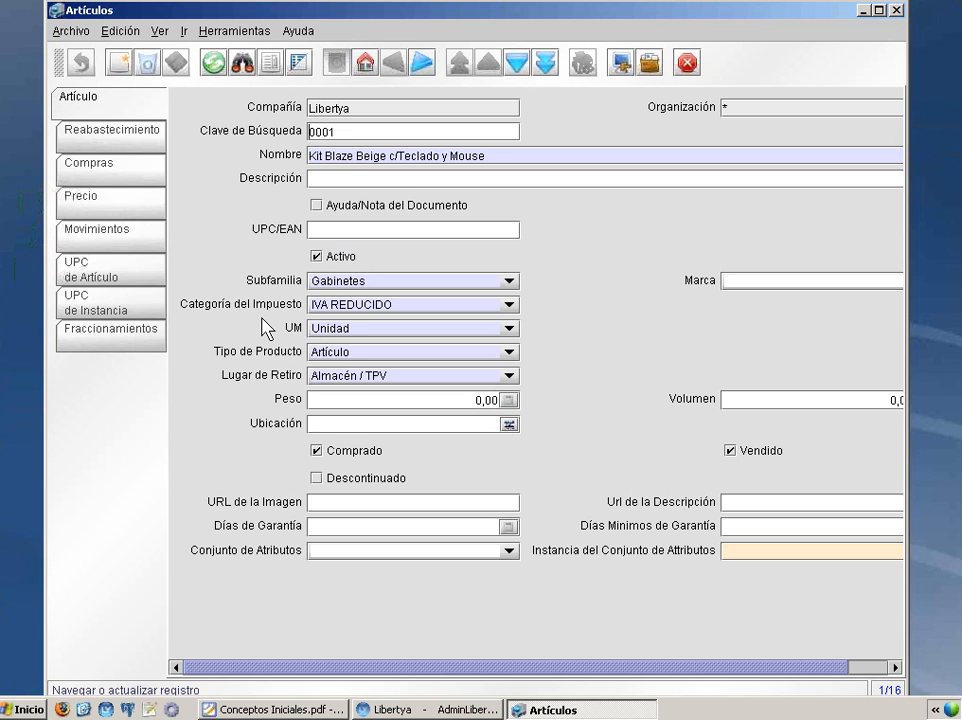
pyautogui.click(897, 12)
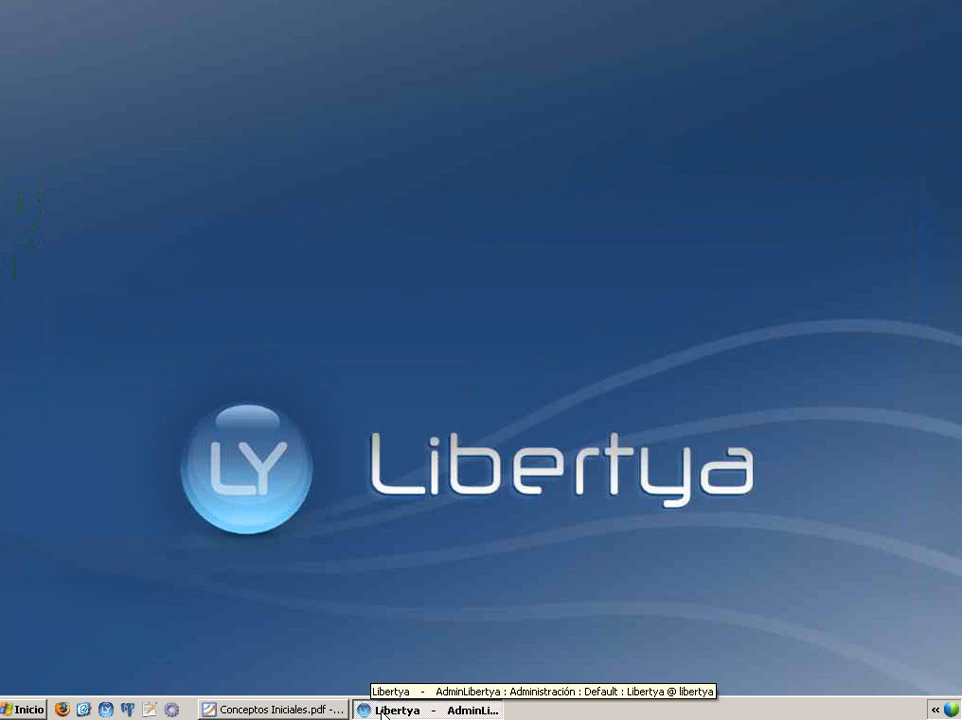
pyautogui.click(420, 709)
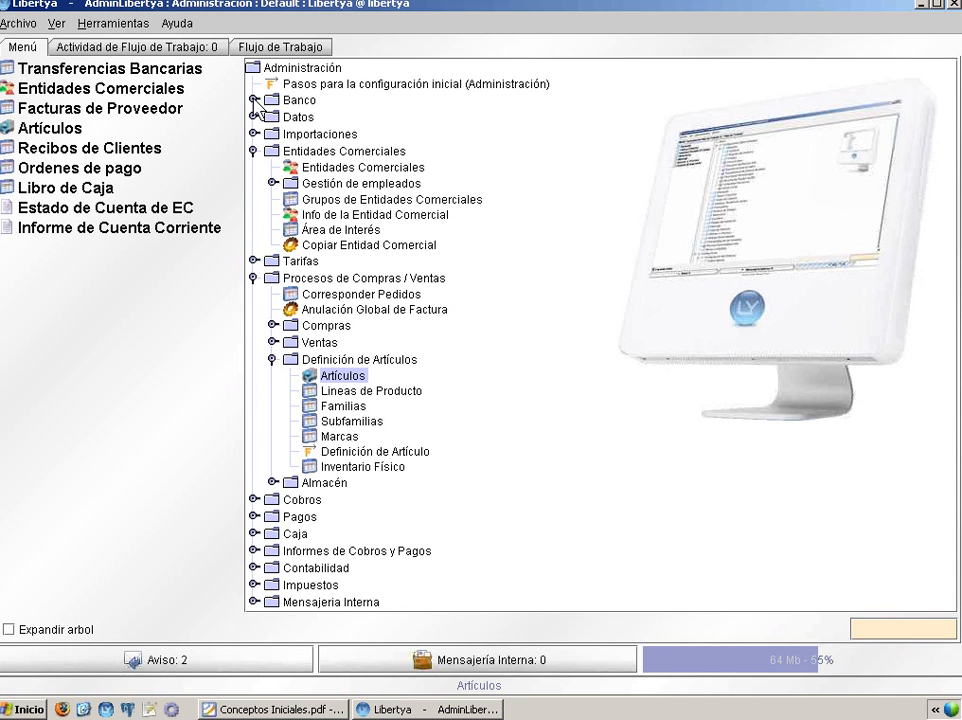
pyautogui.doubleClick(299, 100)
pyautogui.click(318, 117)
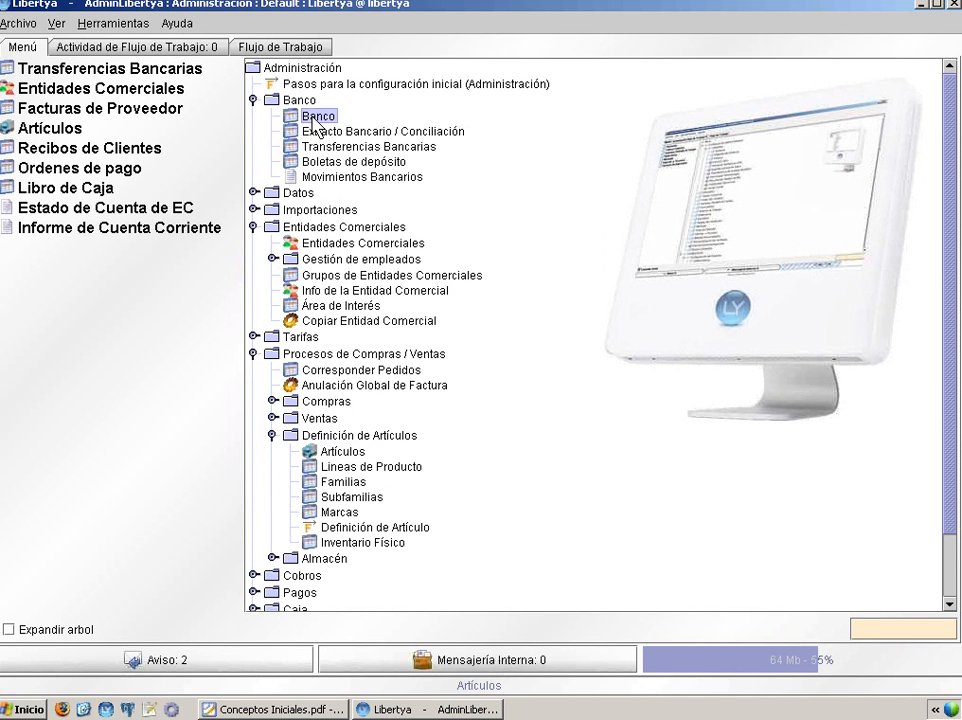
pyautogui.click(314, 120)
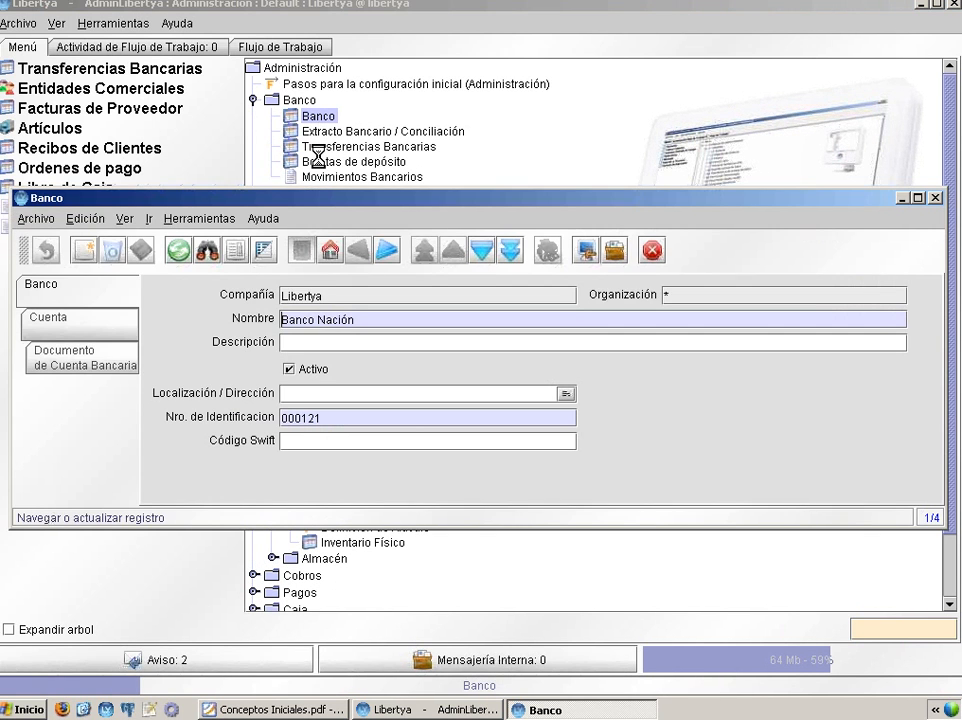
pyautogui.click(920, 5)
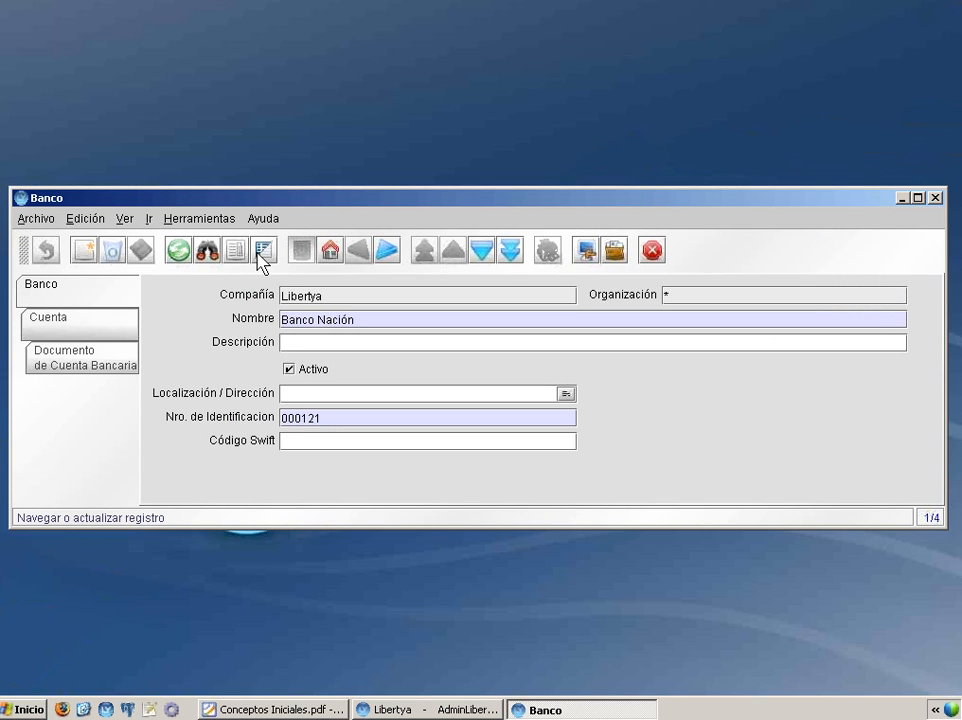
# - Show the banks as a grid, select Banco Santander and return to the single-record form
pyautogui.click(263, 250)
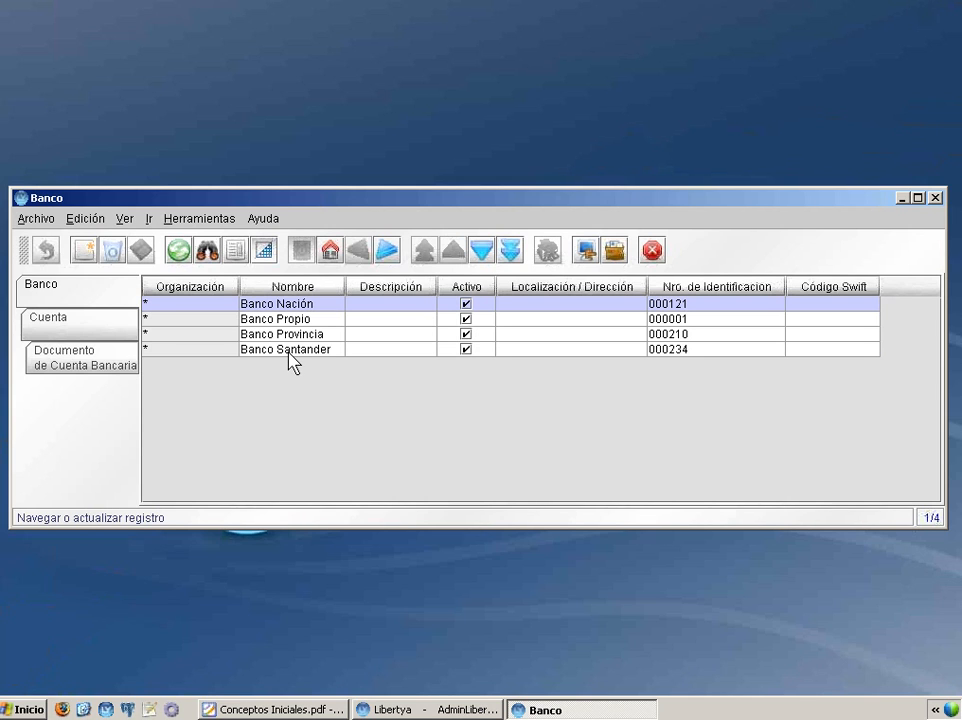
pyautogui.click(290, 350)
pyautogui.click(263, 250)
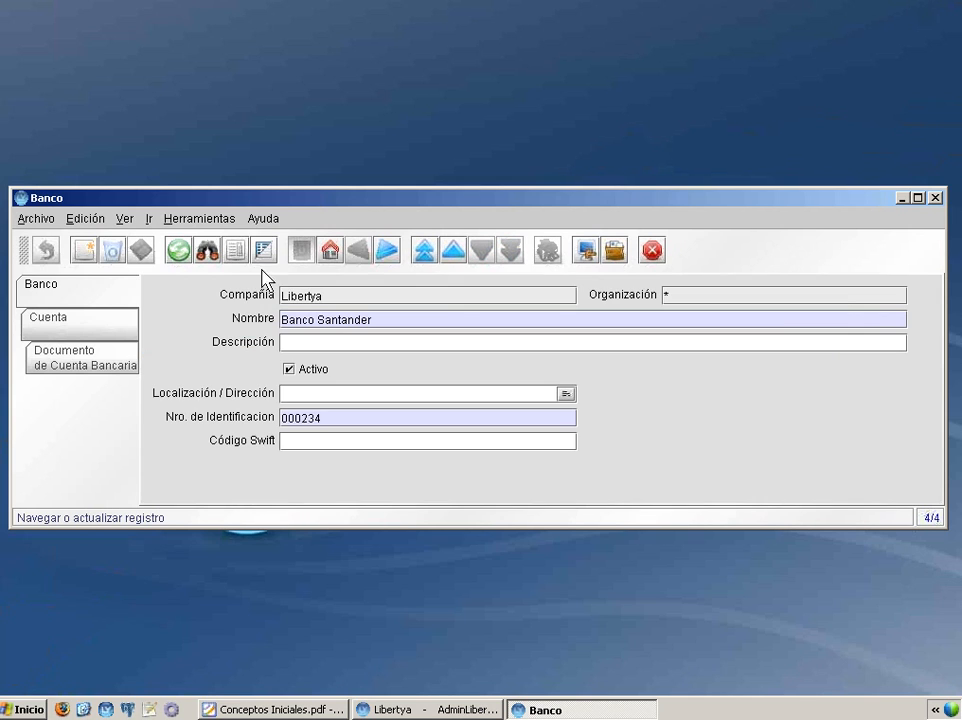
# - Show the Cuenta details of Banco Santander, close the Banco window and return to the main Libertya window
pyautogui.click(95, 323)
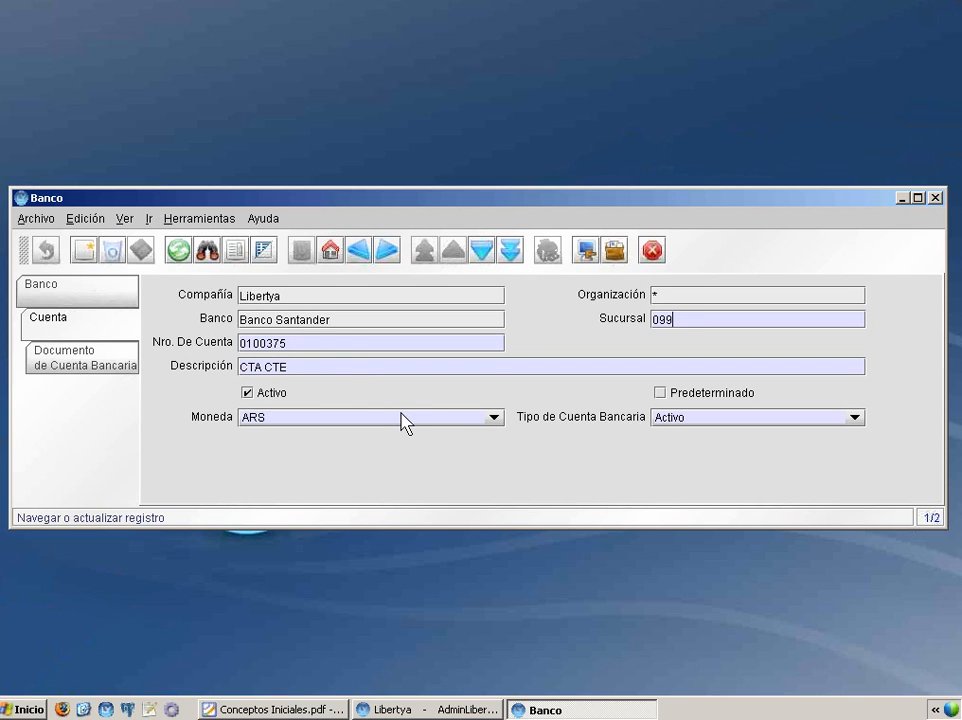
pyautogui.click(936, 199)
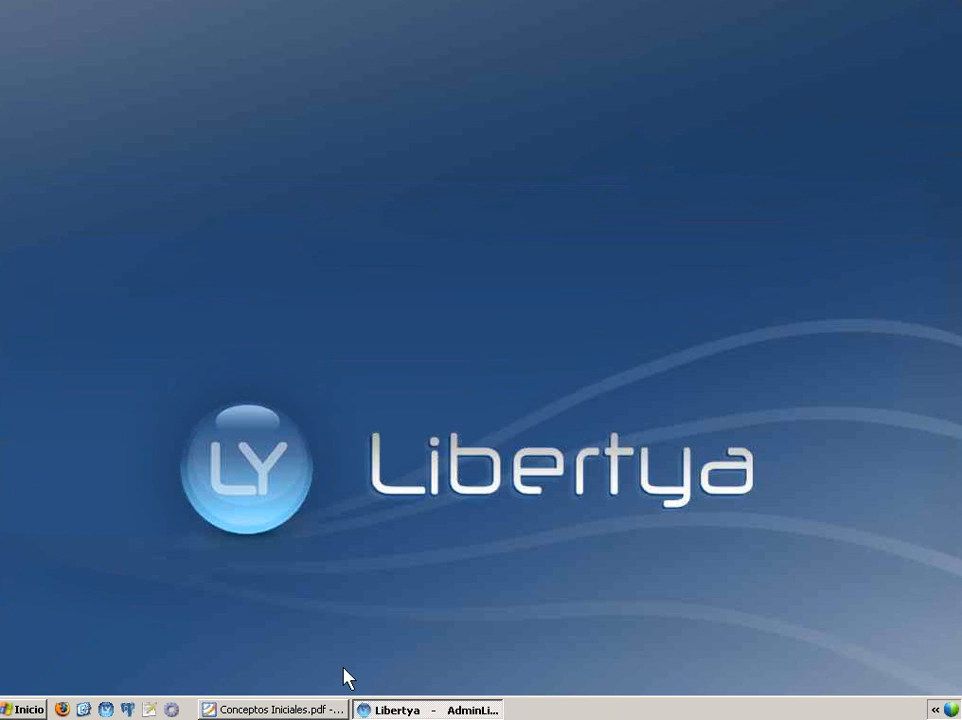
pyautogui.click(383, 711)
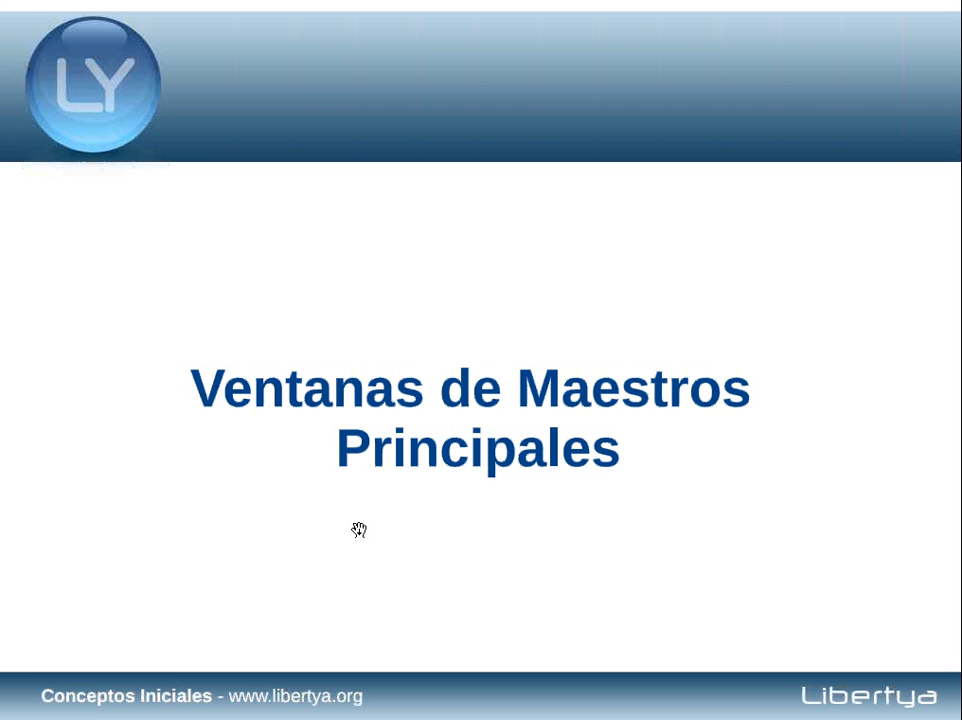
pyautogui.click(359, 530)
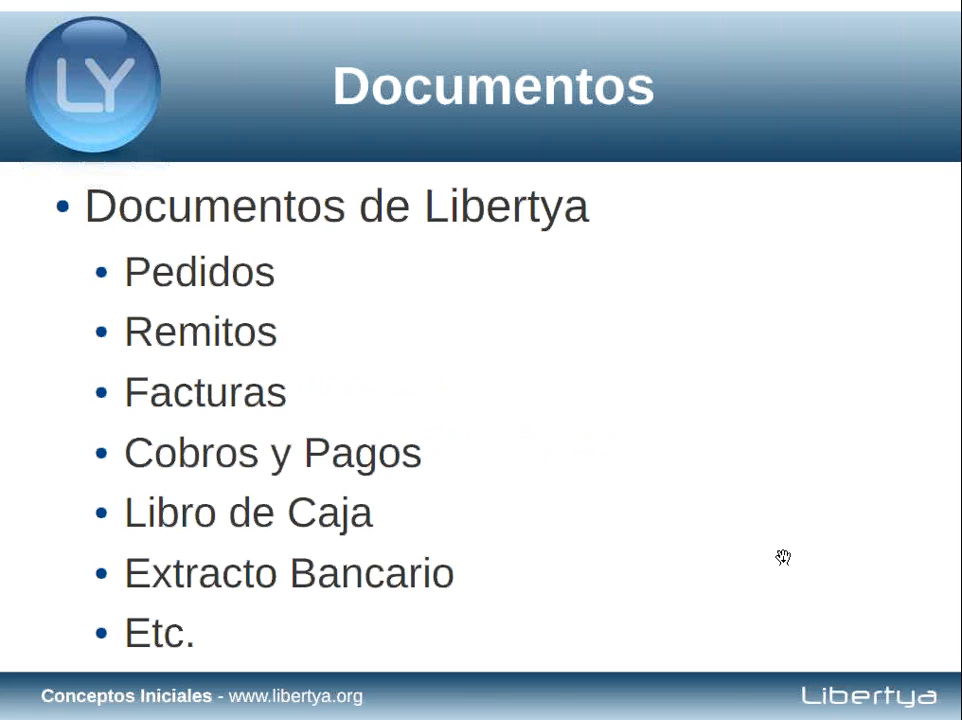
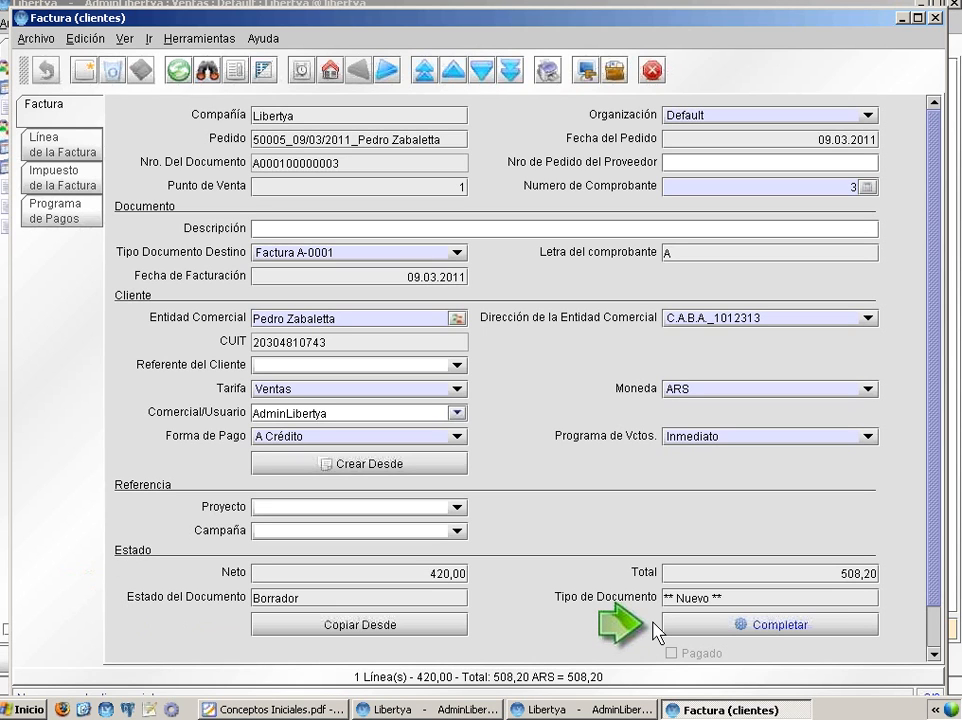
pyautogui.click(713, 630)
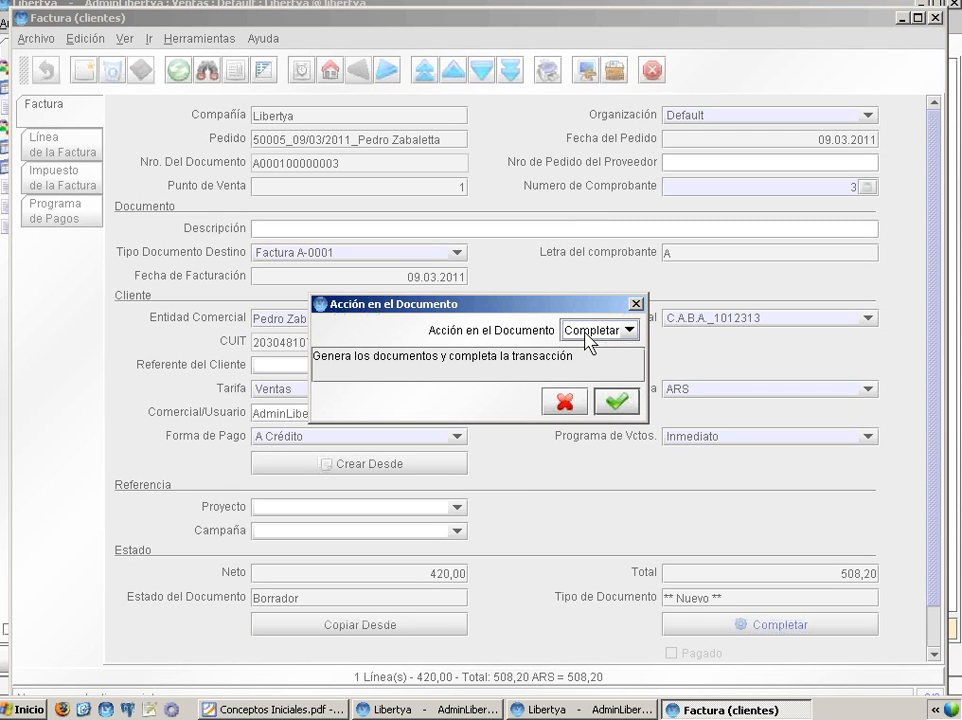
pyautogui.click(617, 402)
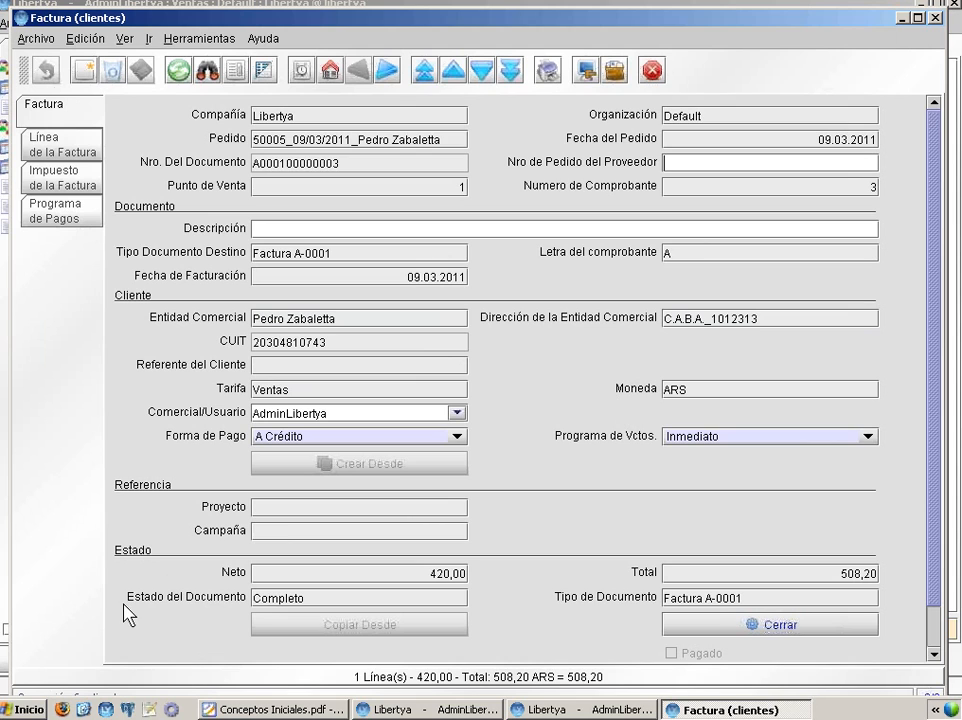
pyautogui.moveTo(133, 605)
pyautogui.click(378, 413)
# - Void the completed invoice with the document action Cancelar and close the Factura (clientes) window
pyautogui.click(727, 628)
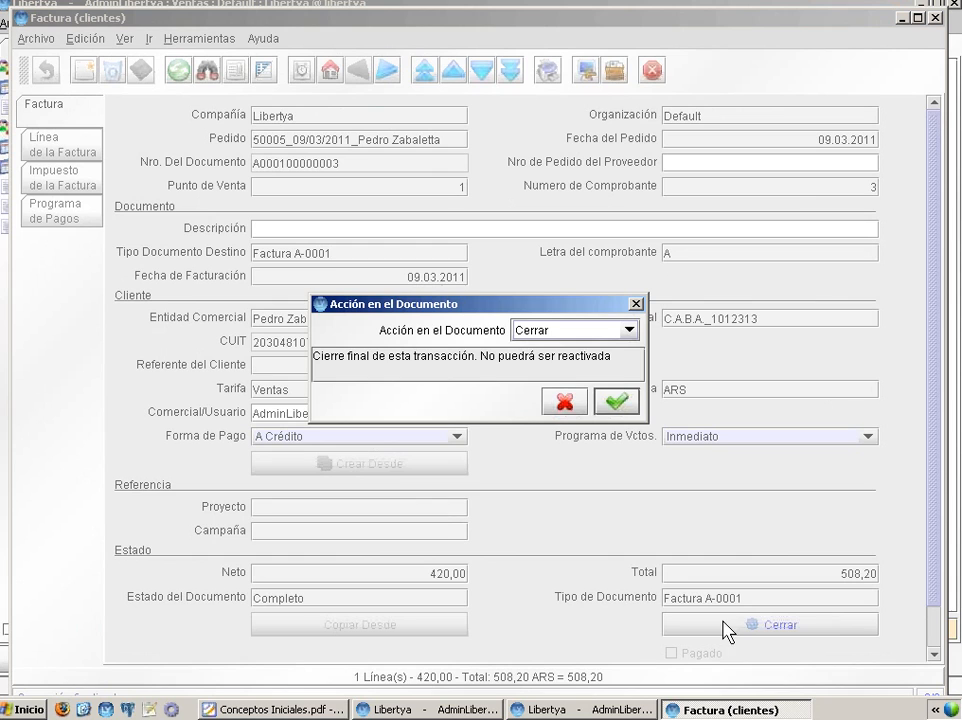
pyautogui.click(582, 333)
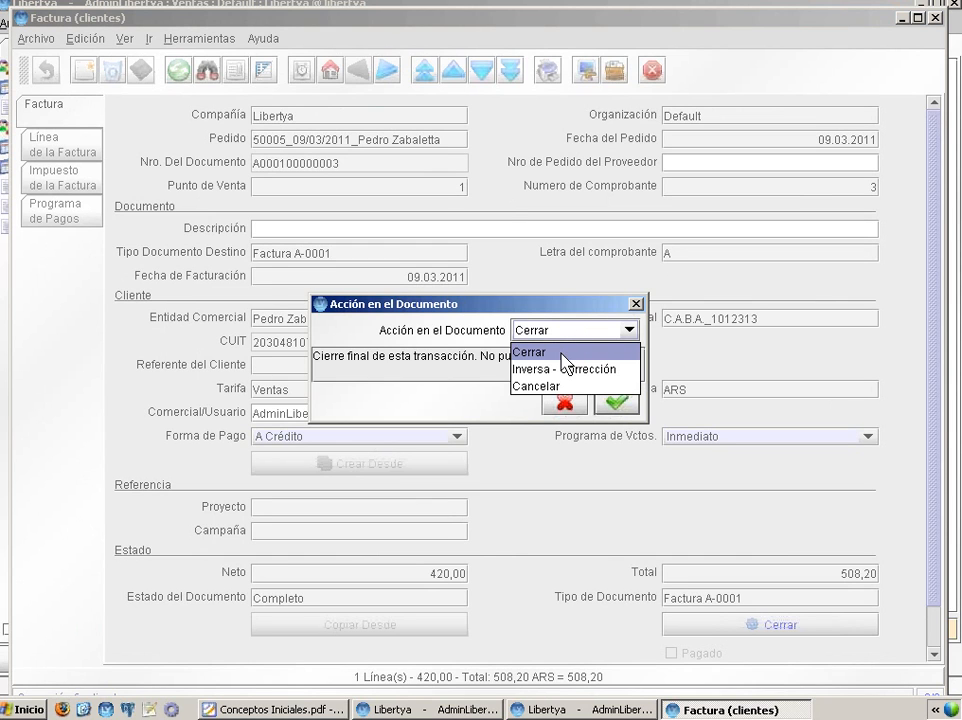
pyautogui.click(566, 358)
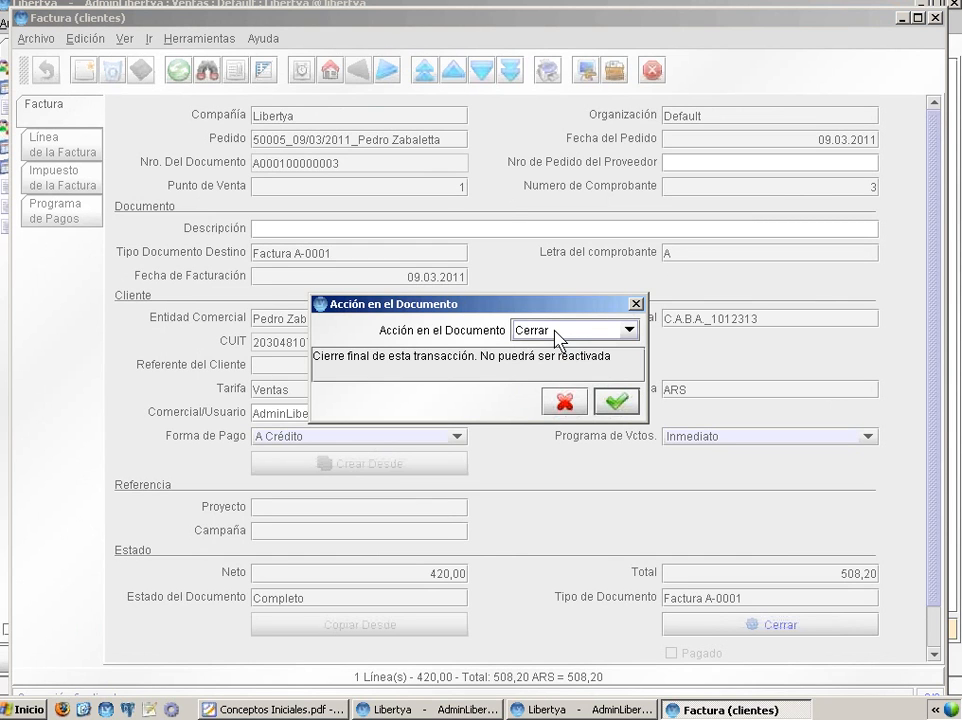
pyautogui.click(555, 333)
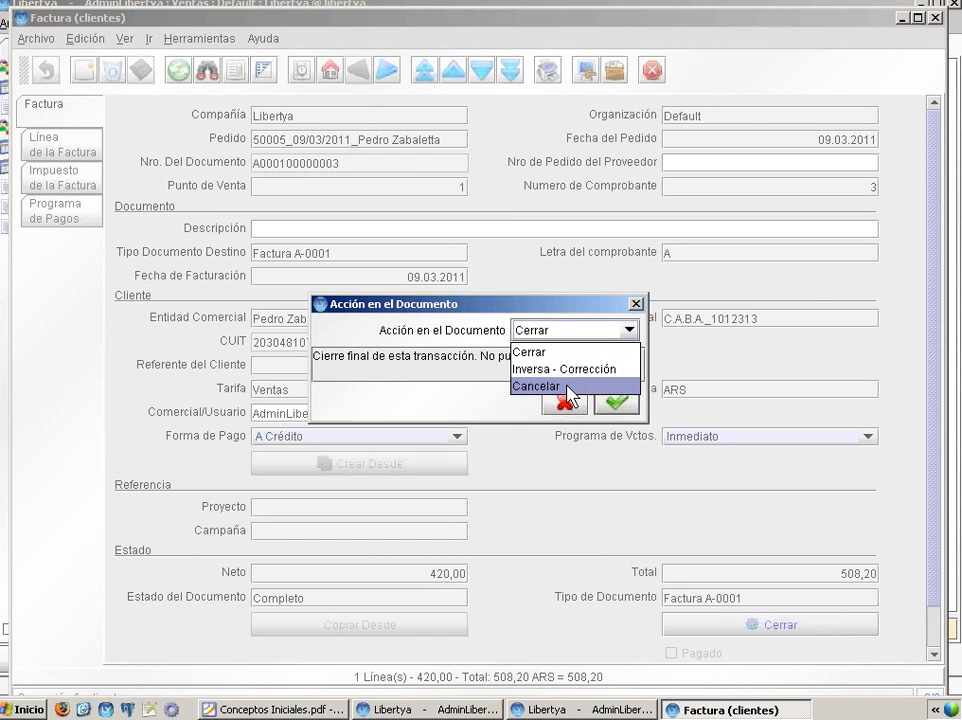
pyautogui.click(568, 388)
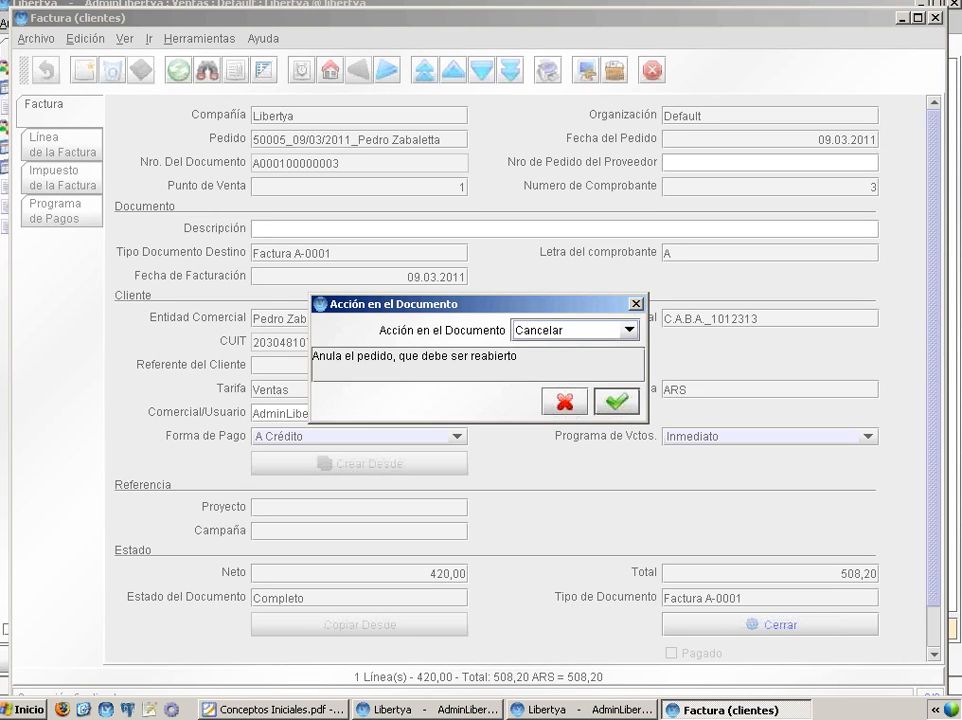
pyautogui.click(616, 401)
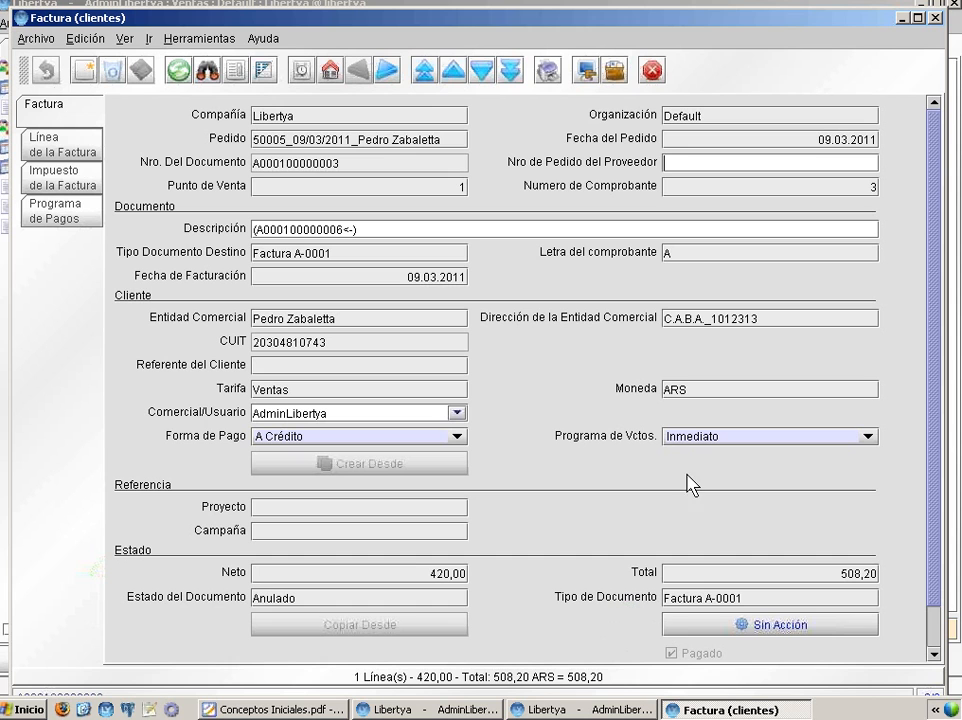
pyautogui.click(934, 18)
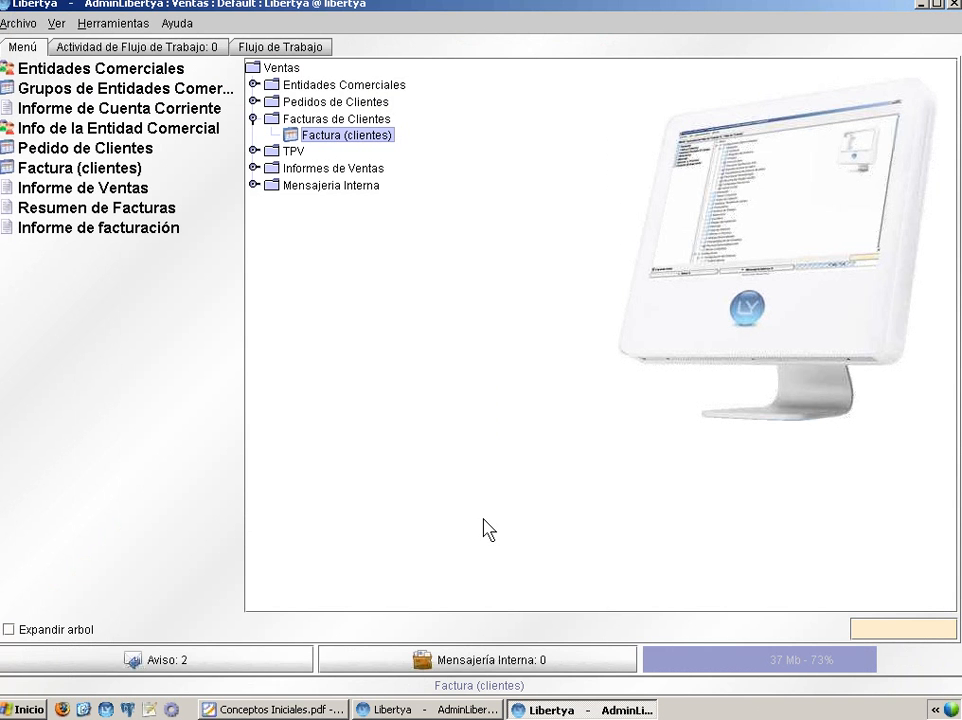
# - Switch to the Administración session of Libertya and open Año Calendario y Período from the Datos folder
pyautogui.click(428, 709)
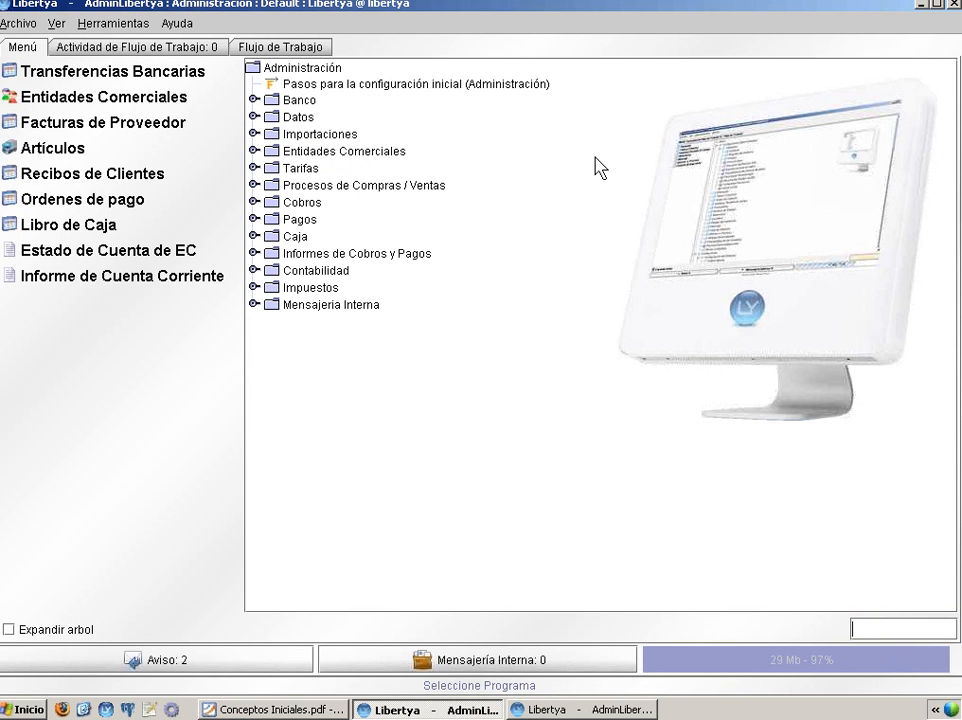
pyautogui.click(253, 117)
pyautogui.click(368, 180)
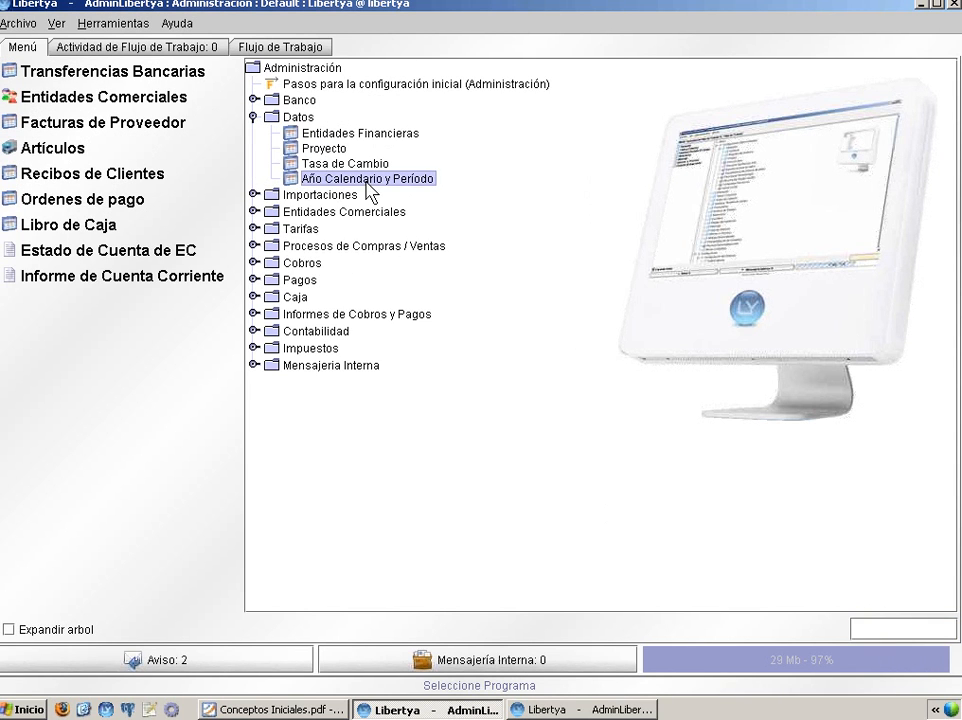
pyautogui.click(405, 179)
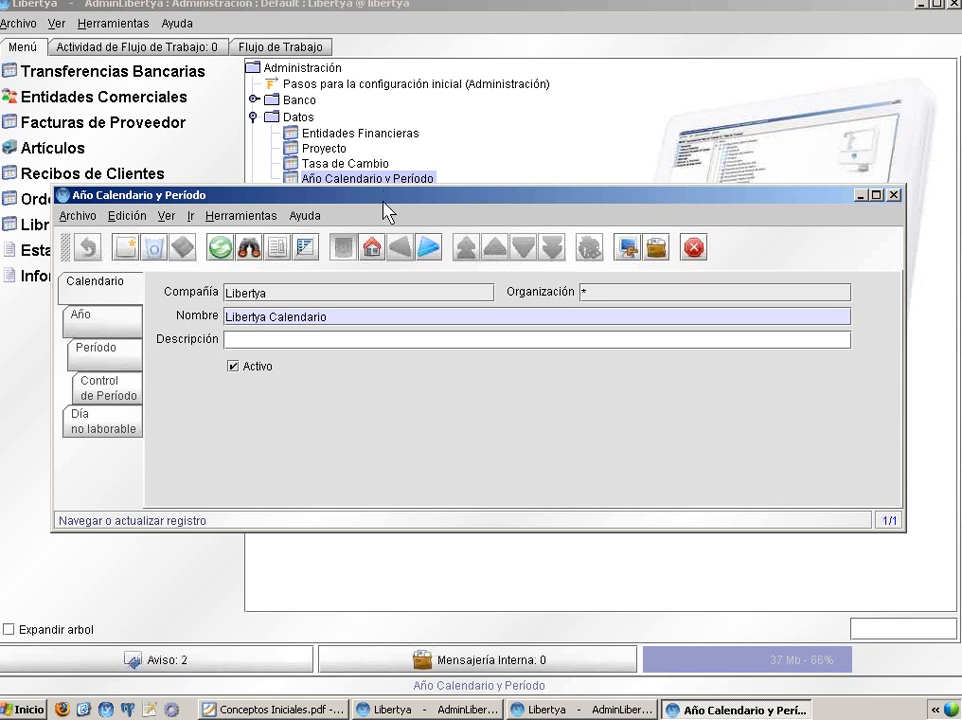
pyautogui.moveTo(384, 189); pyautogui.dragTo(390, 177)
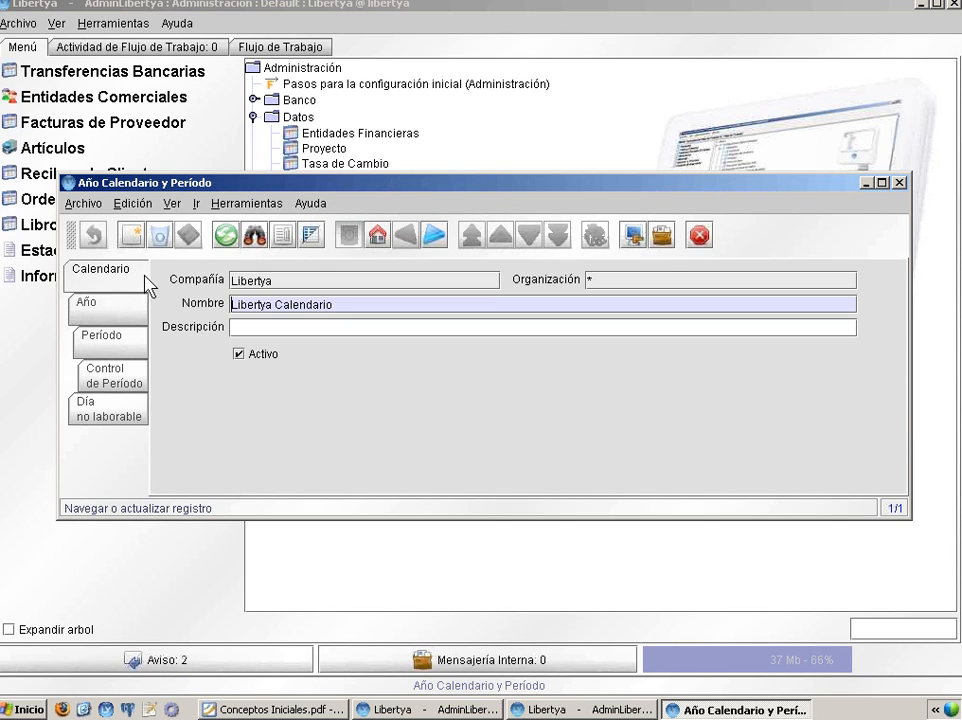
# - Show the 2011 year record, list its periods and display feb-11 in the single-record form
pyautogui.click(129, 312)
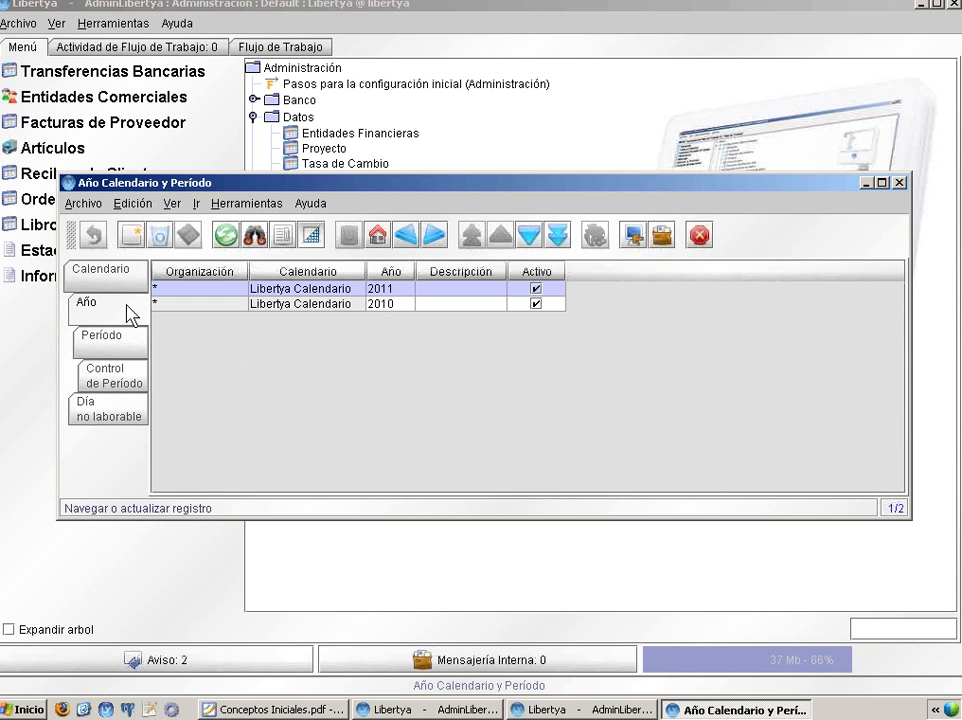
pyautogui.click(312, 237)
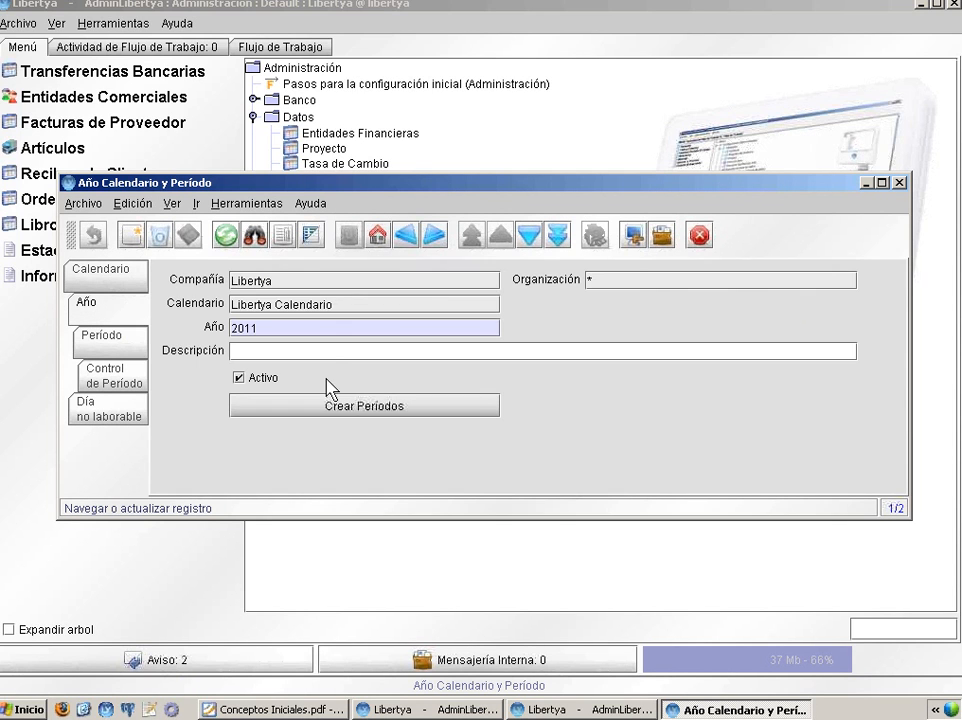
pyautogui.click(120, 345)
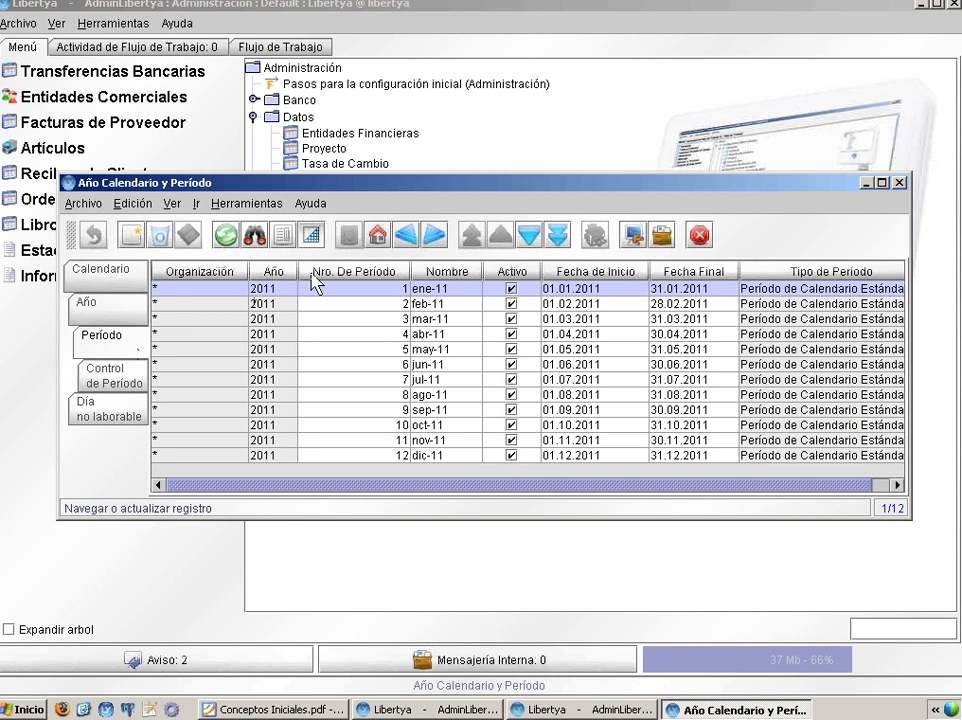
pyautogui.click(447, 304)
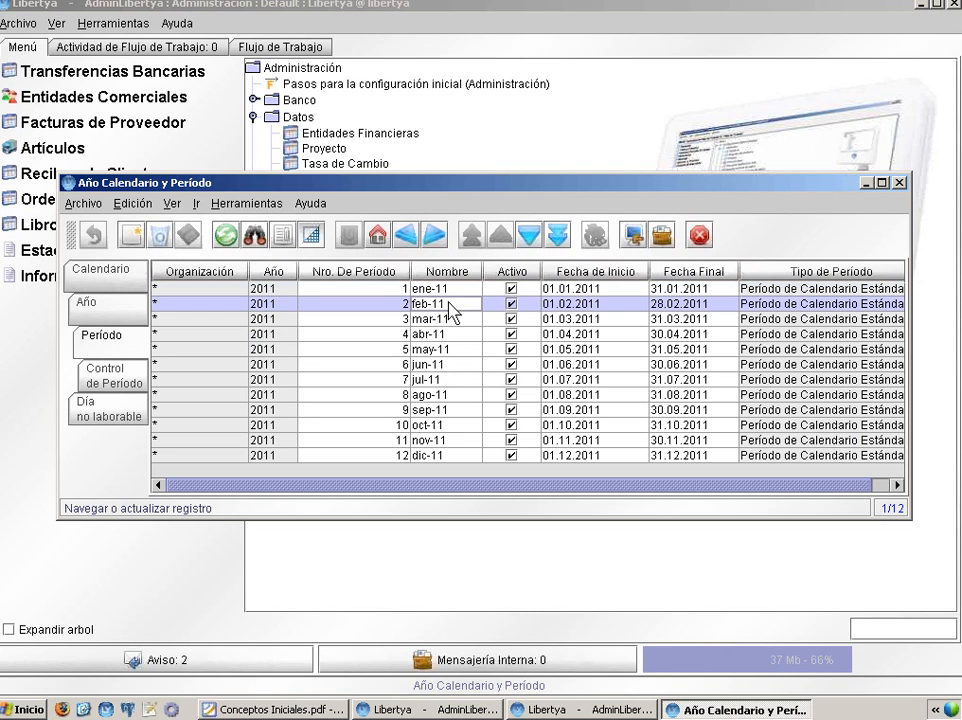
pyautogui.click(310, 236)
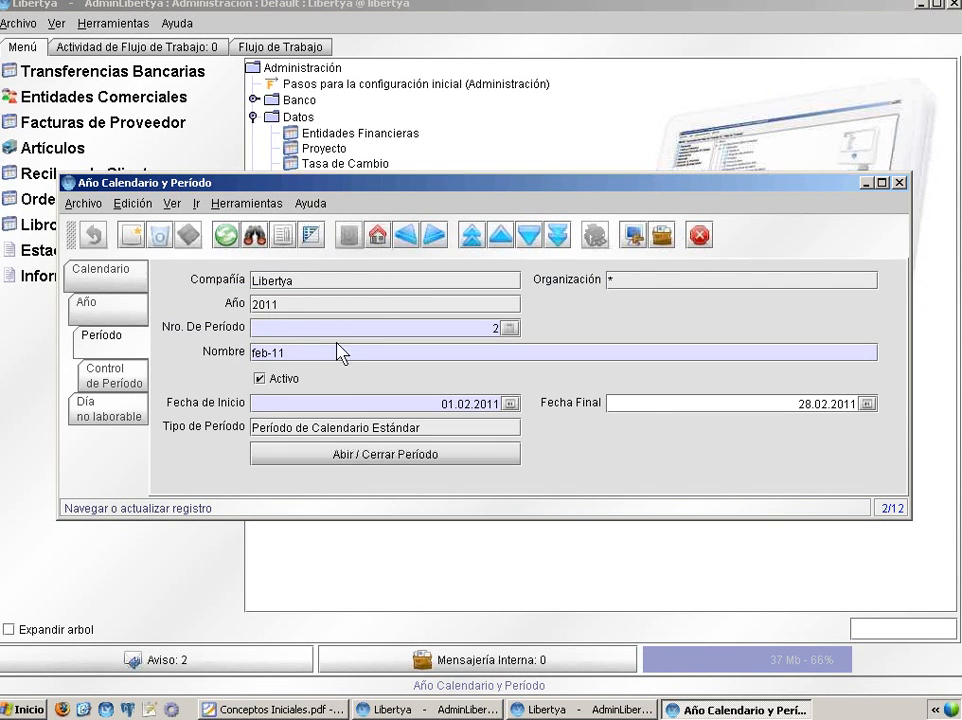
# - List the Control de Período records of feb-11 as a grid, sorted by Tipo de Documento Base
pyautogui.click(128, 375)
pyautogui.click(311, 236)
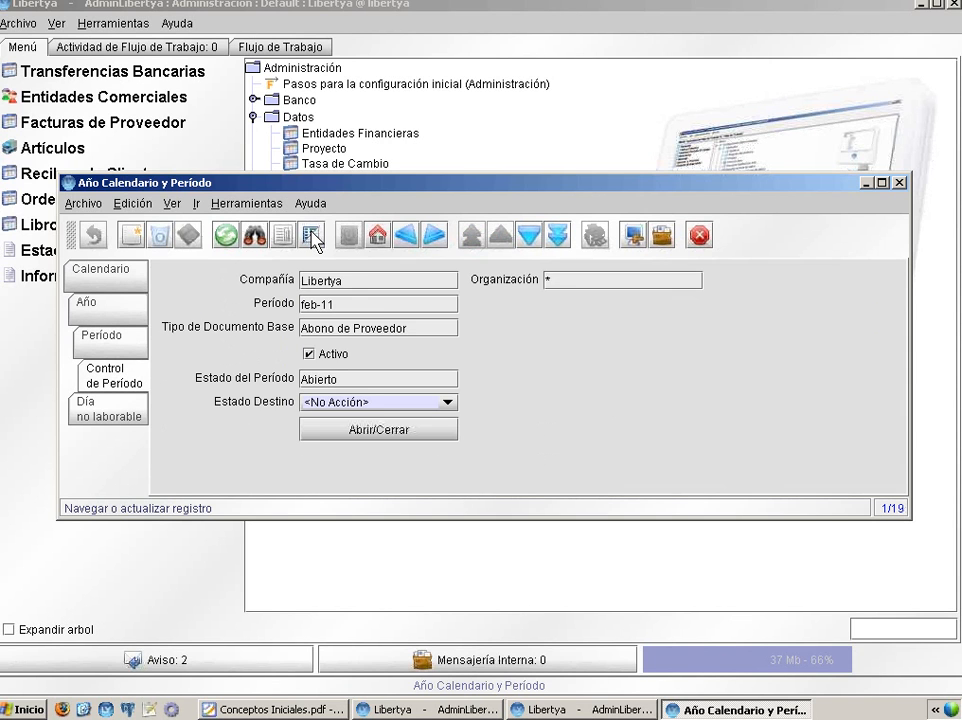
pyautogui.click(311, 236)
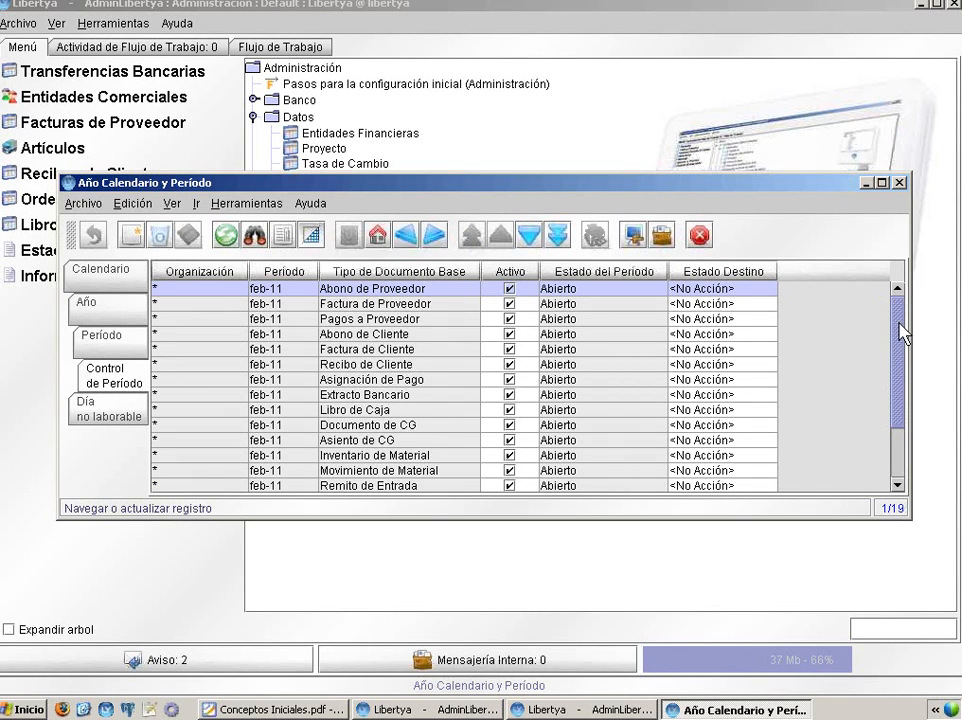
pyautogui.moveTo(900, 329); pyautogui.dragTo(900, 298)
pyautogui.click(410, 272)
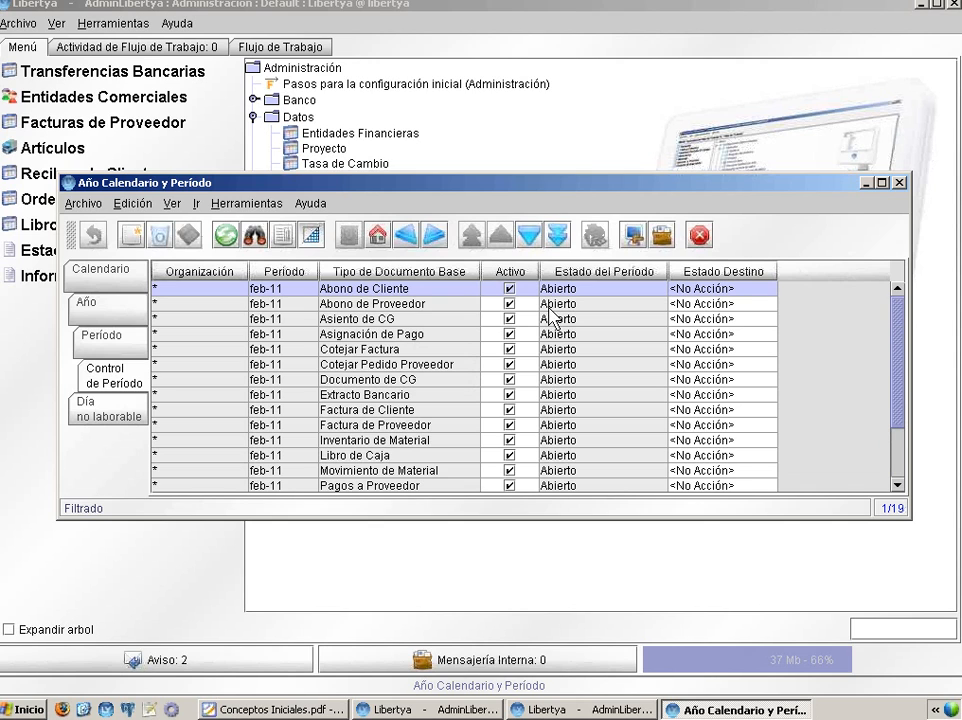
# - Examine the base document types and the Estado del Período of each in the feb-11 control grid
pyautogui.press('Down')
pyautogui.press('Down')
pyautogui.press('Down')
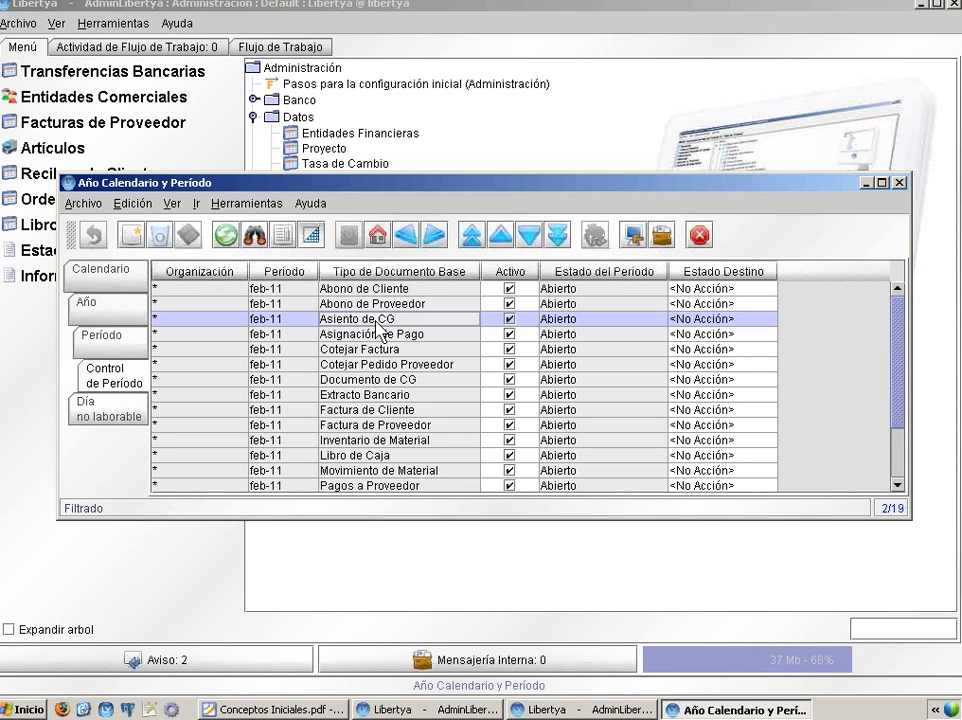
pyautogui.press('Down')
pyautogui.press('Down')
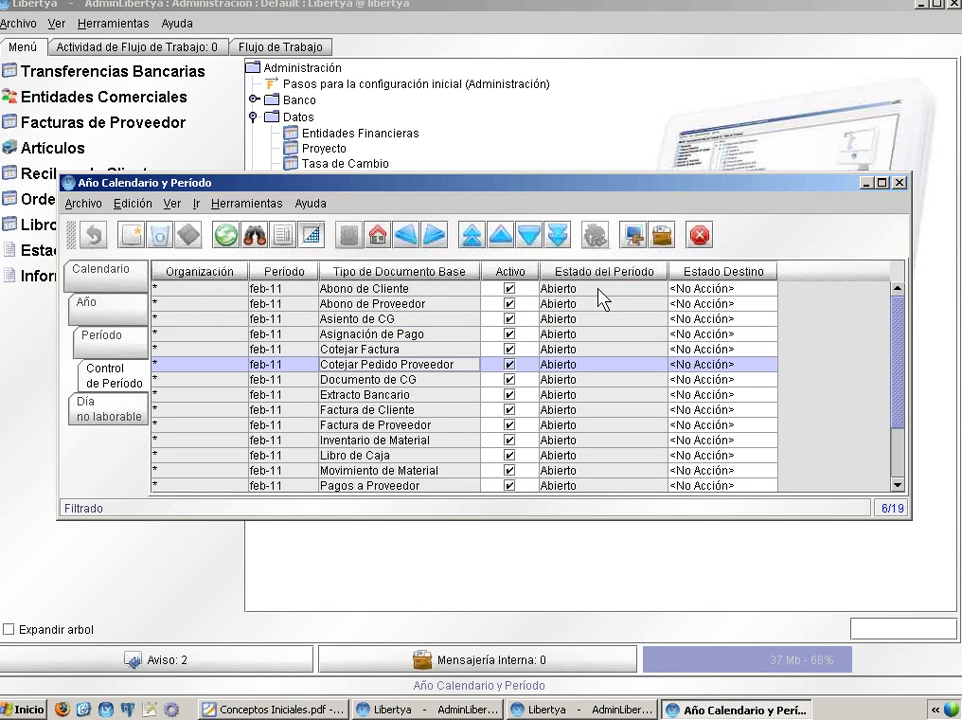
pyautogui.hotkey('ctrl', 'Home')
pyautogui.press('Down')
pyautogui.press('Down')
pyautogui.press('Down')
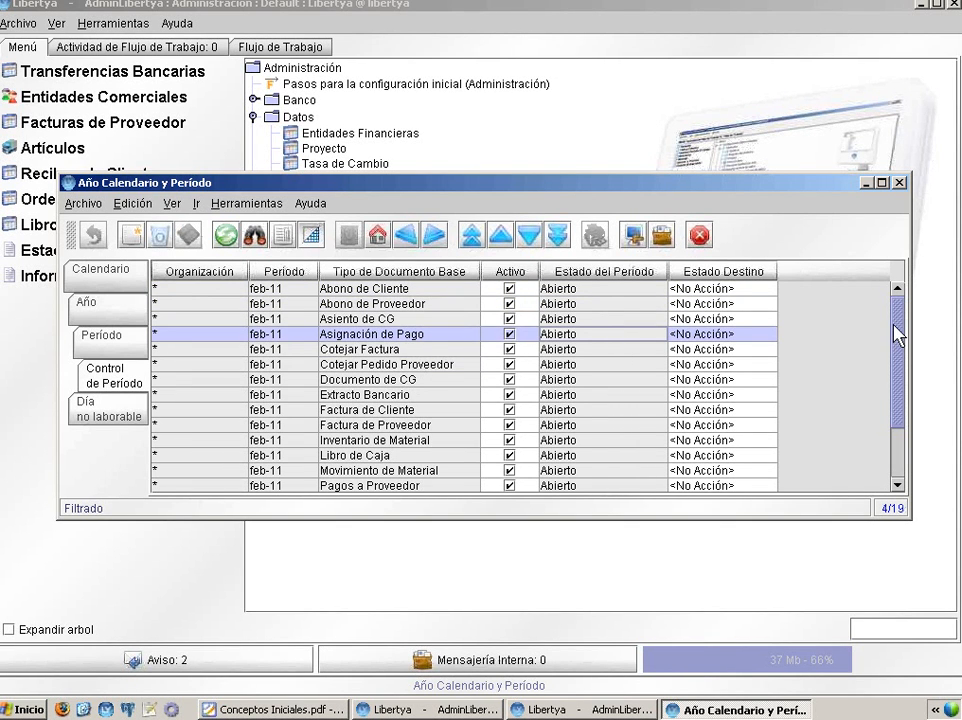
pyautogui.moveTo(897, 336); pyautogui.dragTo(885, 296)
# - Close period feb-11 for Factura de Cliente: set Estado Destino to Periodo Cerrado, save the record and run the Abrir/Cerrar process
pyautogui.click(391, 411)
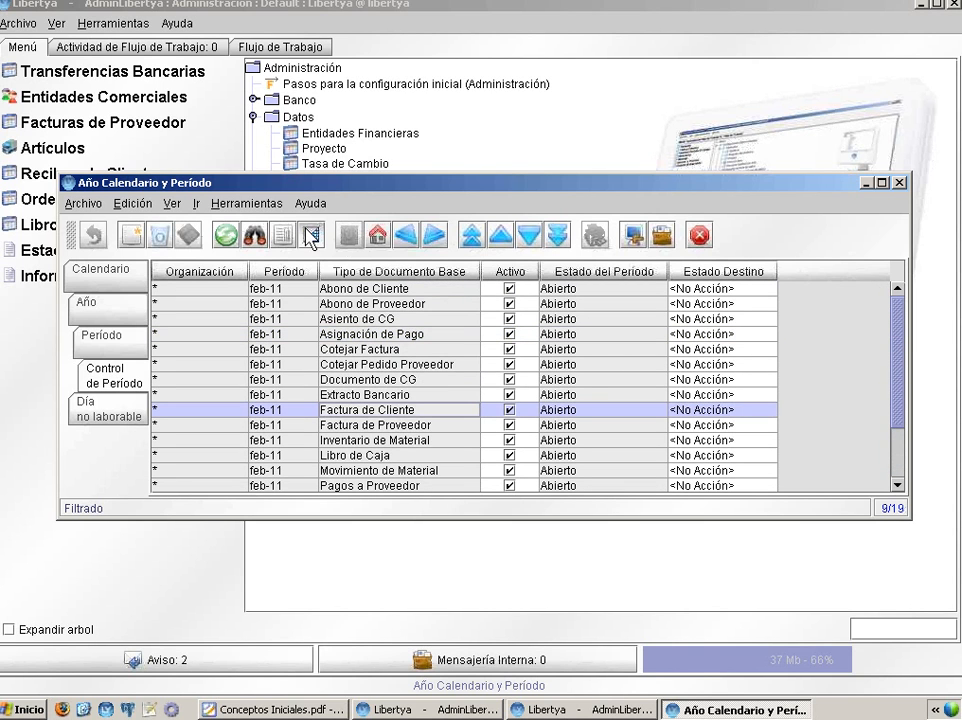
pyautogui.click(313, 240)
pyautogui.click(376, 406)
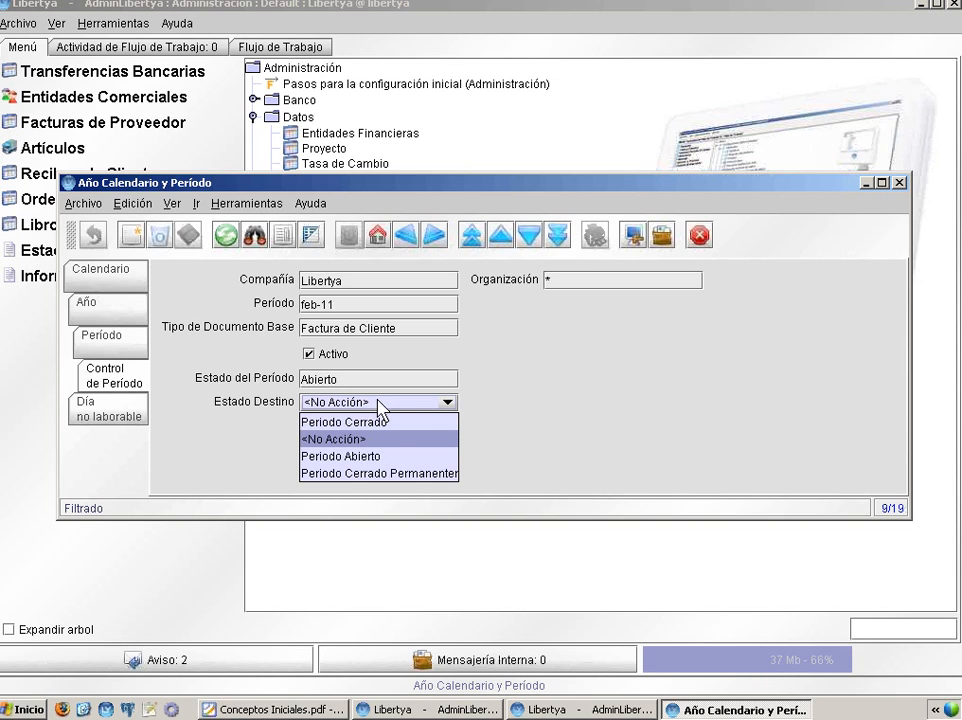
pyautogui.click(397, 424)
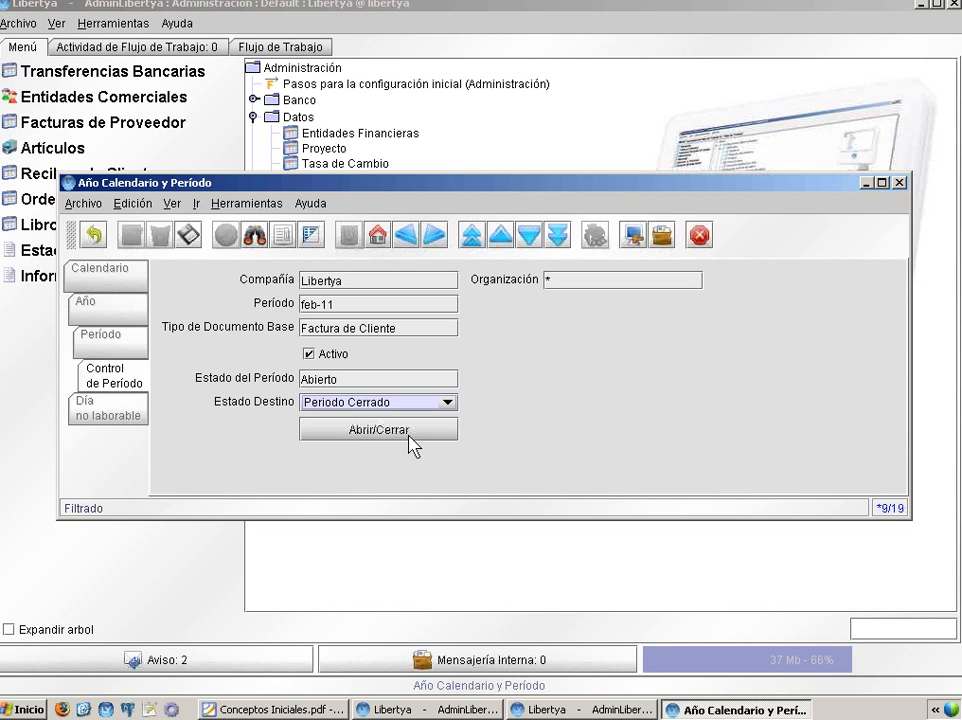
pyautogui.click(188, 235)
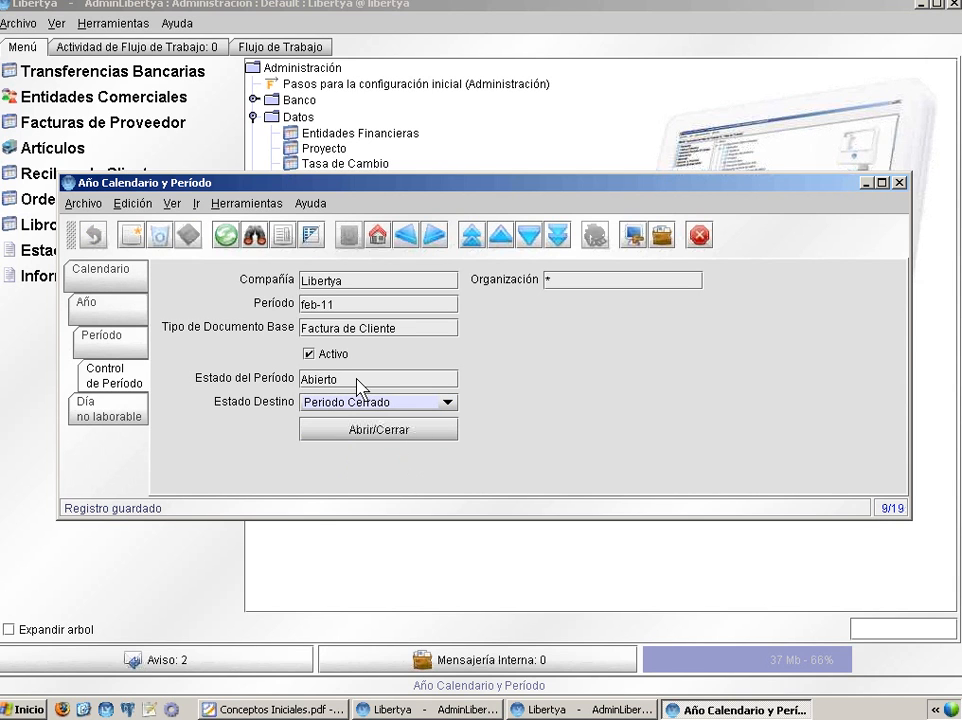
pyautogui.click(386, 431)
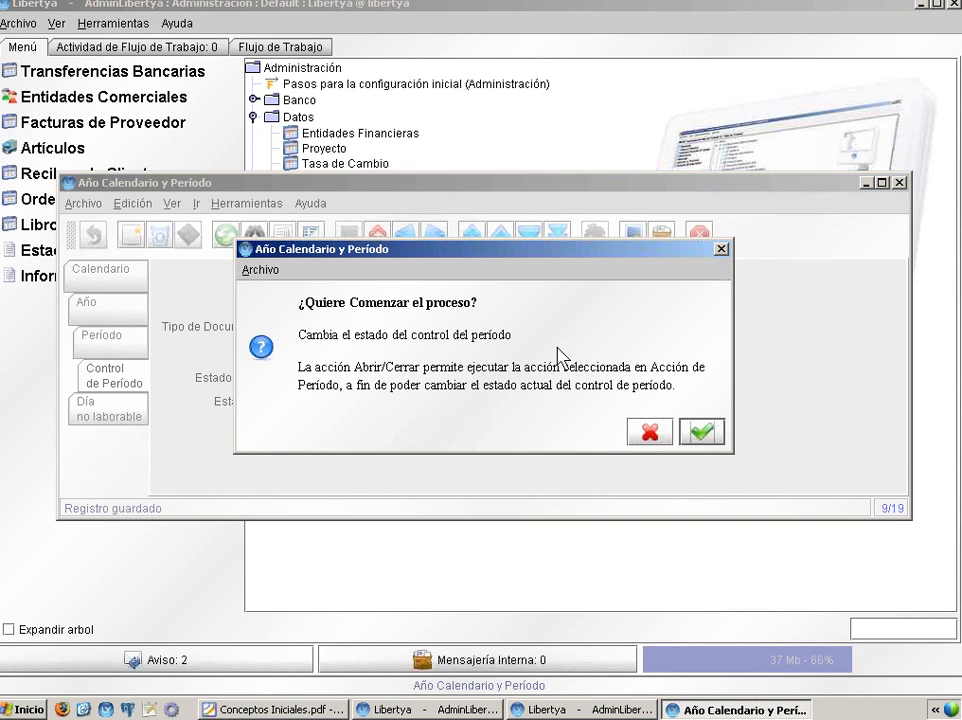
pyautogui.click(702, 434)
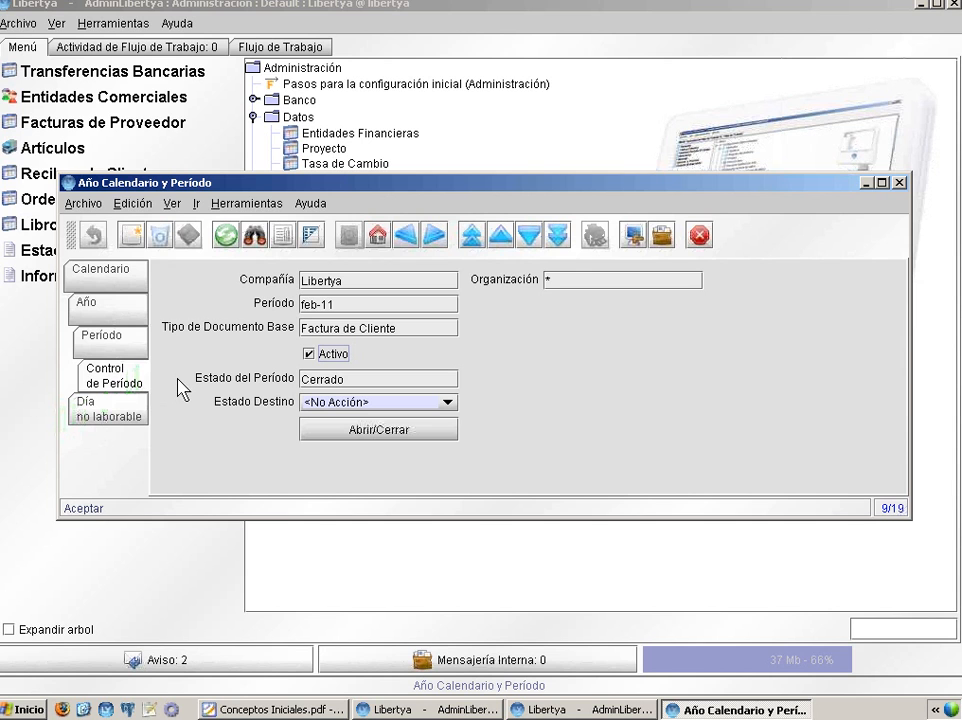
# - Close the Año Calendario y Período window and switch to the Conceptos Iniciales.pdf presentation, advancing to the Resumen slide
pyautogui.click(899, 183)
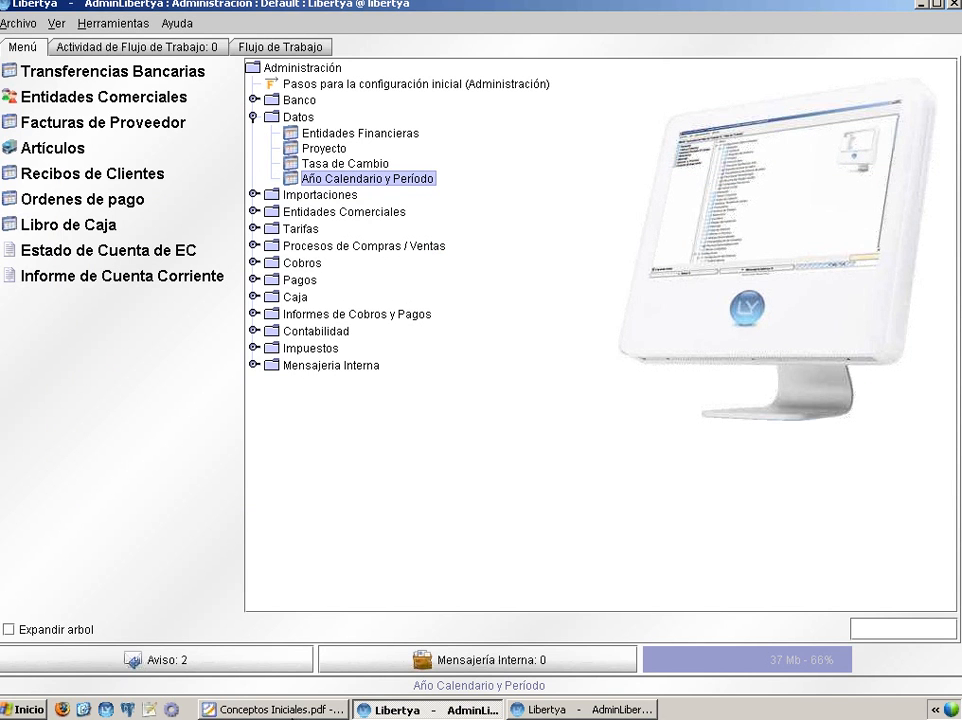
pyautogui.click(300, 709)
pyautogui.click(399, 458)
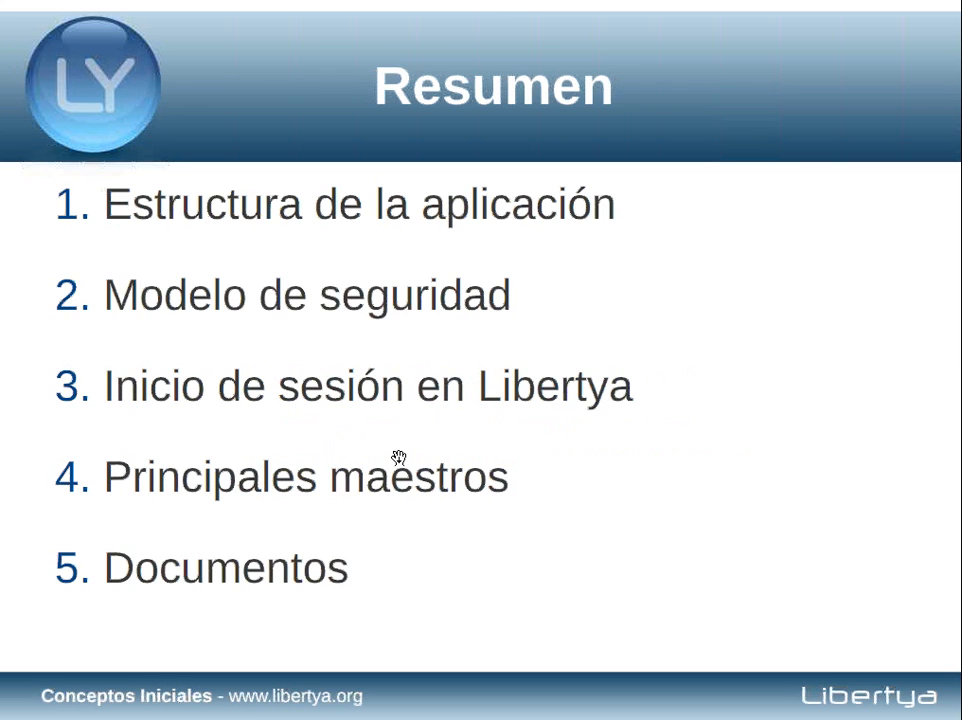